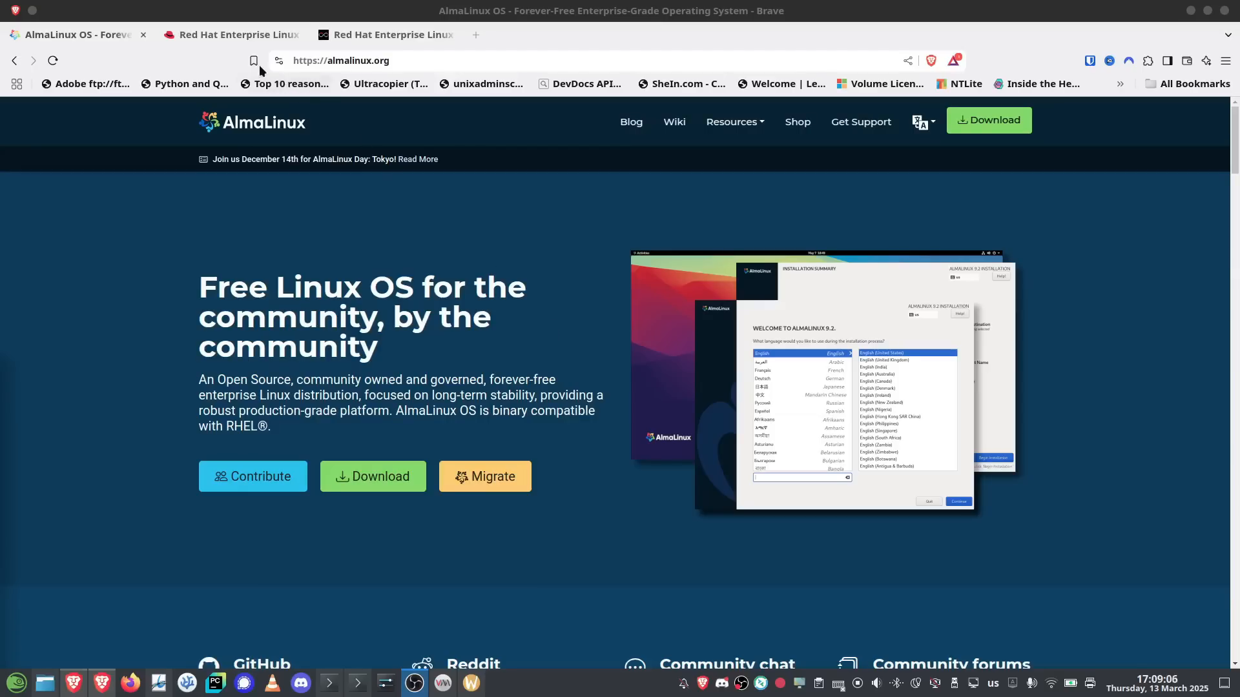
click(234, 38)
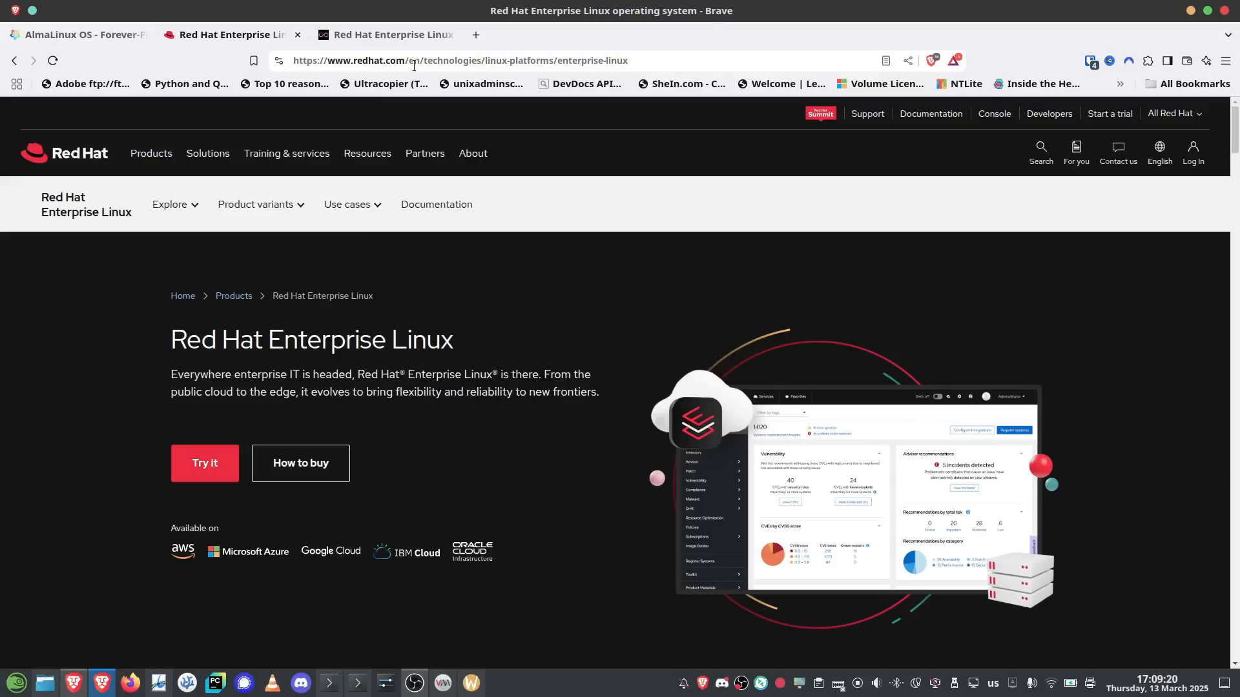
click(414, 34)
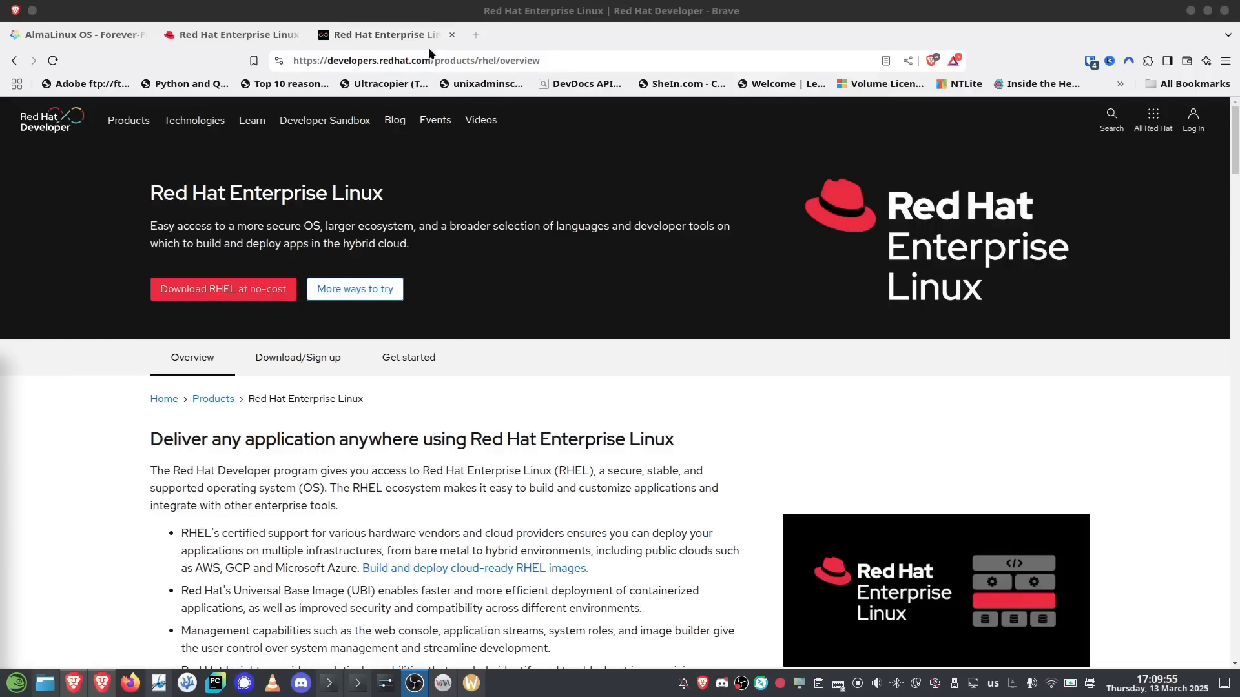
click(375, 37)
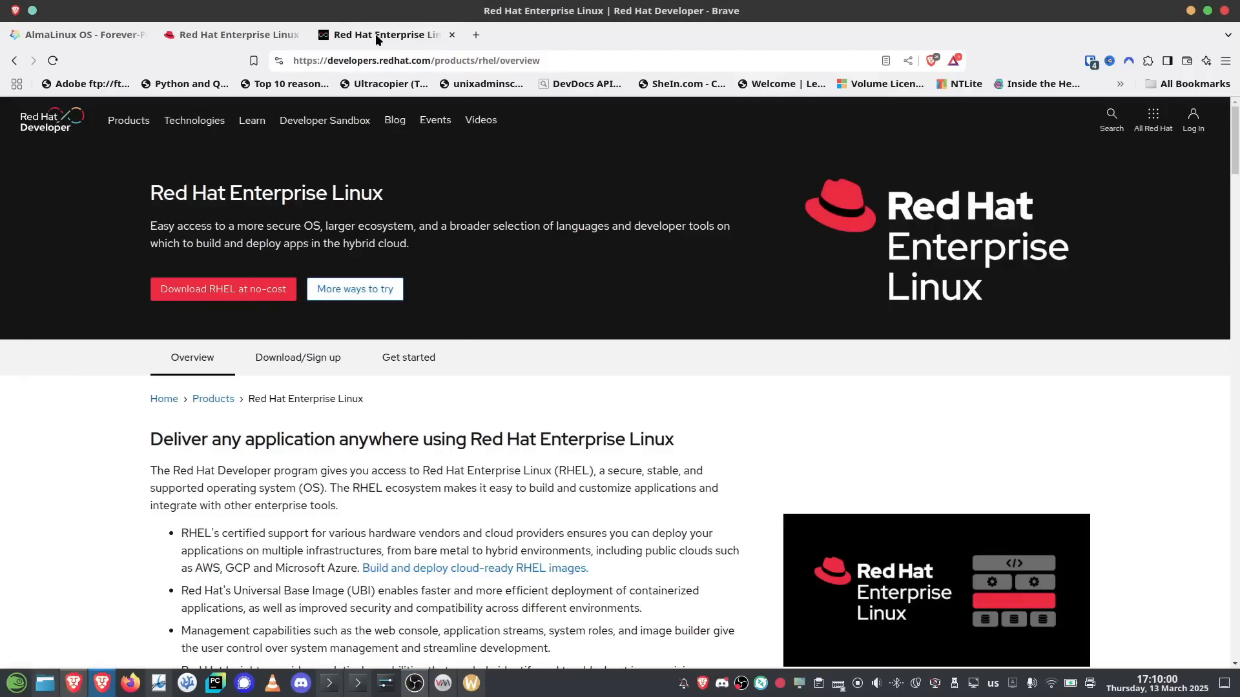
click(231, 35)
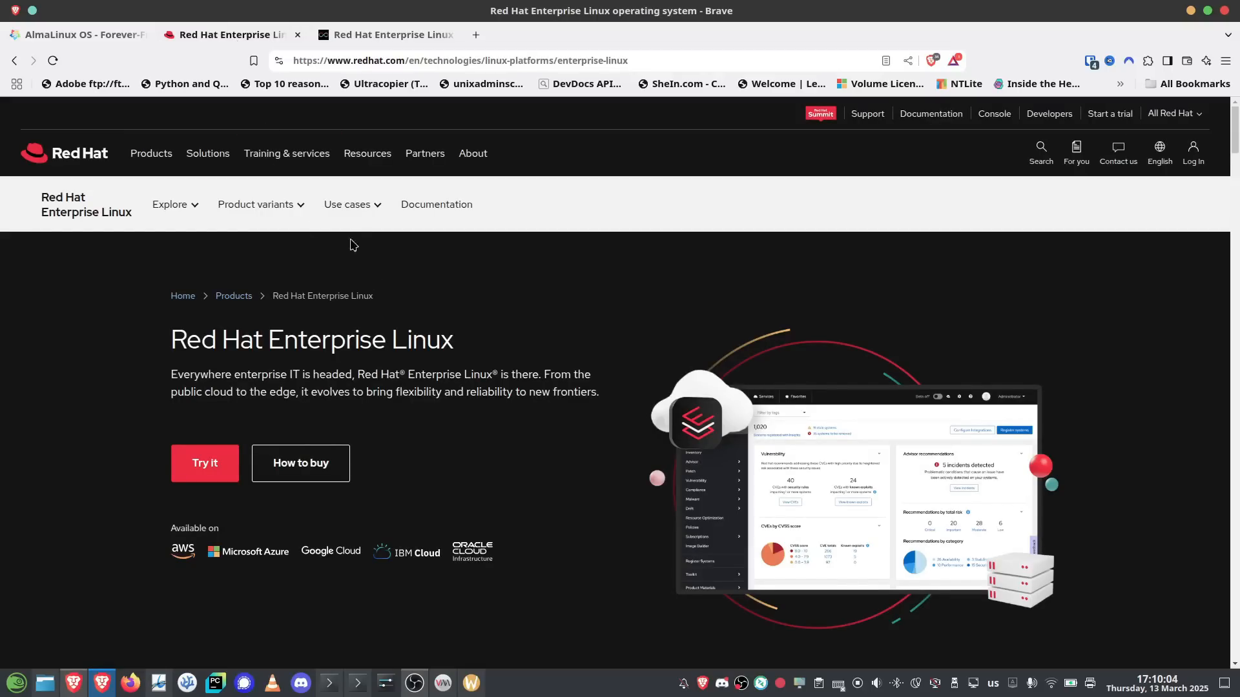
click(67, 34)
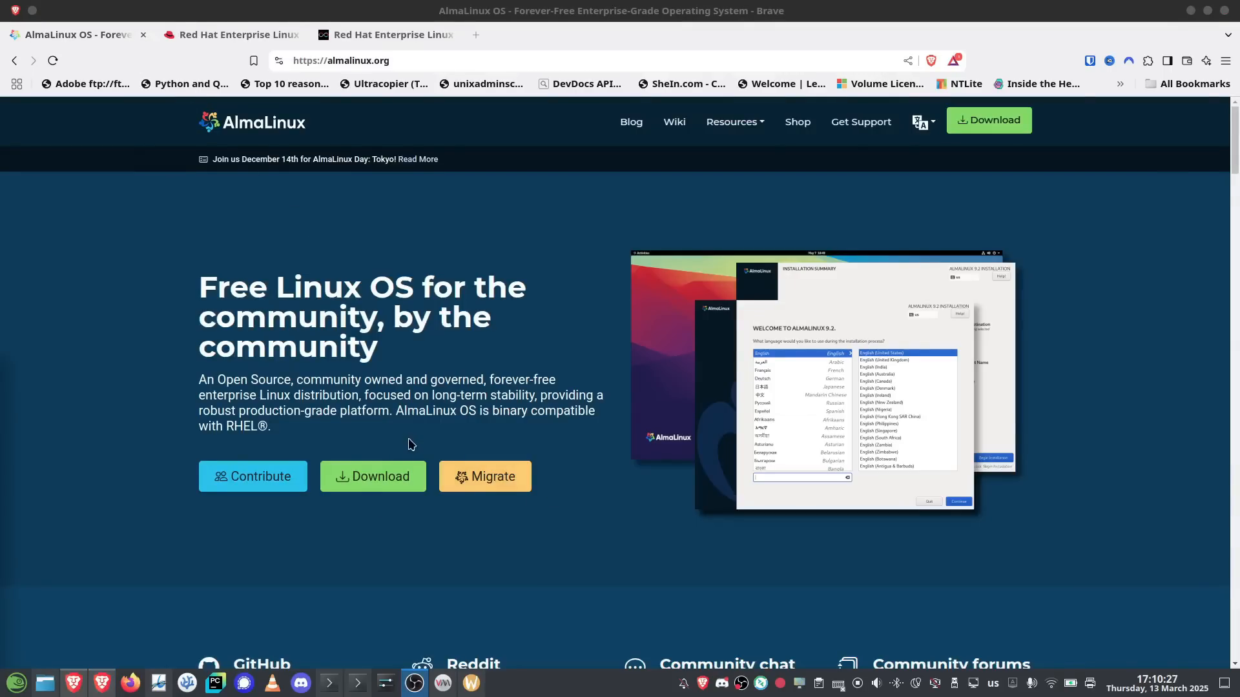
On almalinux.org's Download page, follow the Live Media link for AlmaLinux OS 9.5 x86_64
click(360, 476)
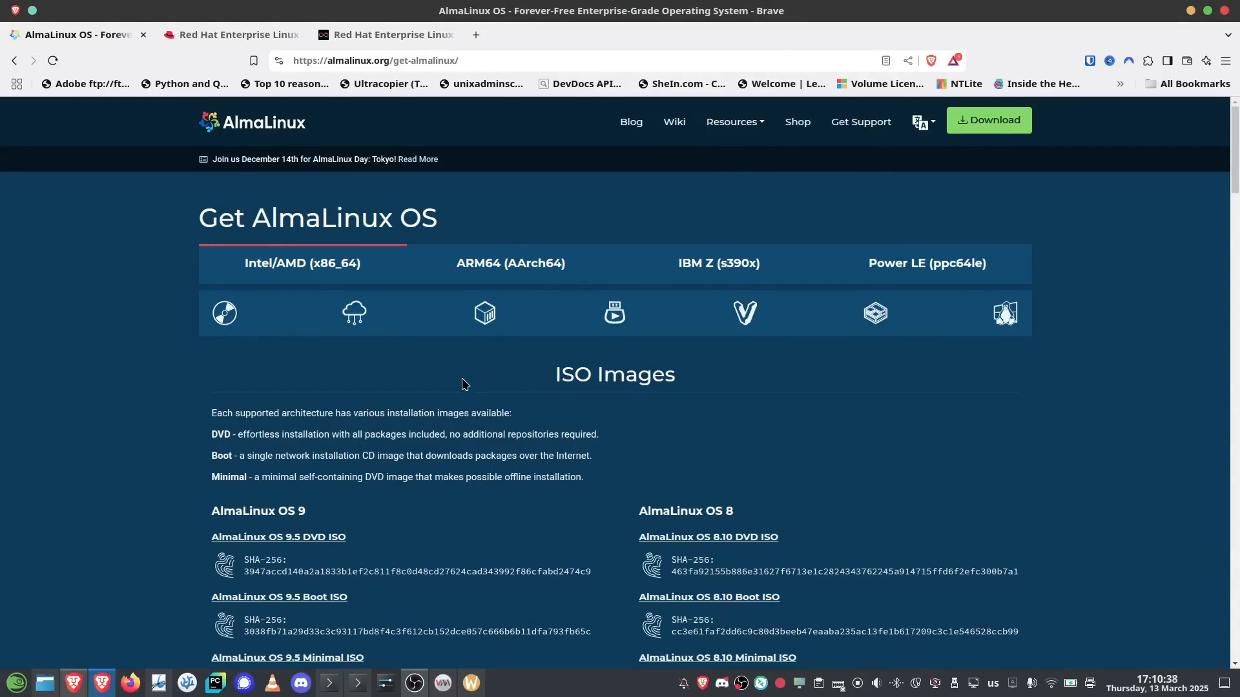
scroll(469, 380, down, 3)
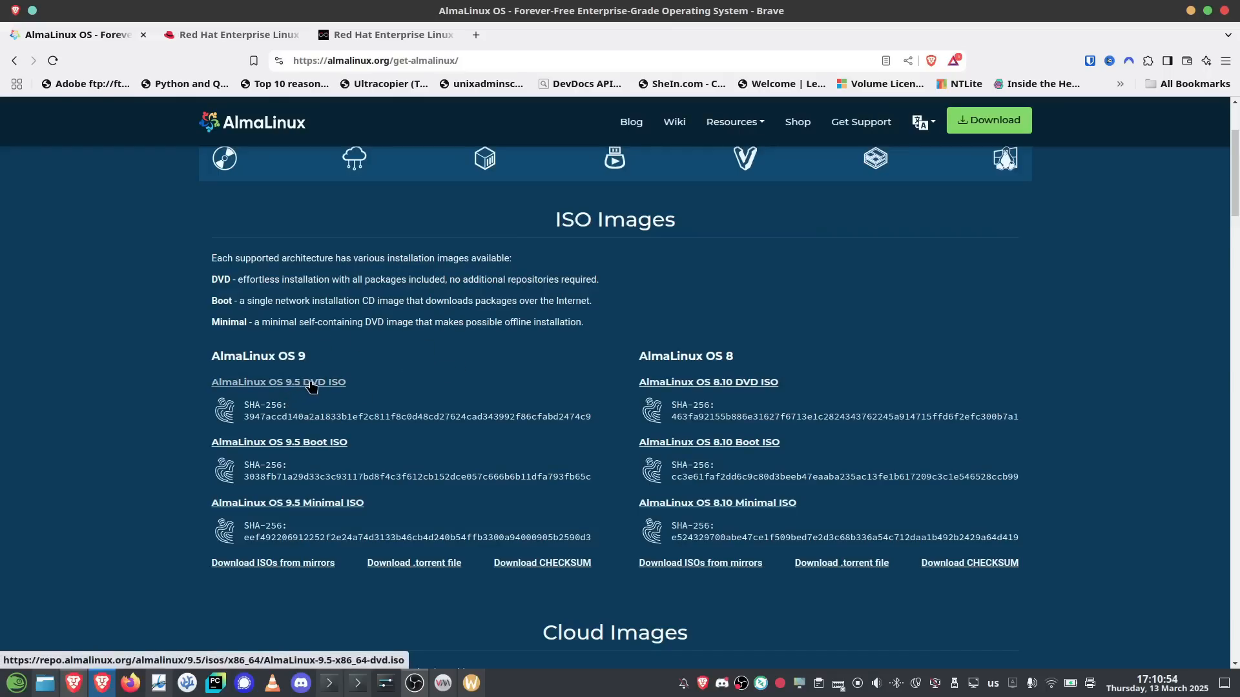
scroll(526, 316, down, 6)
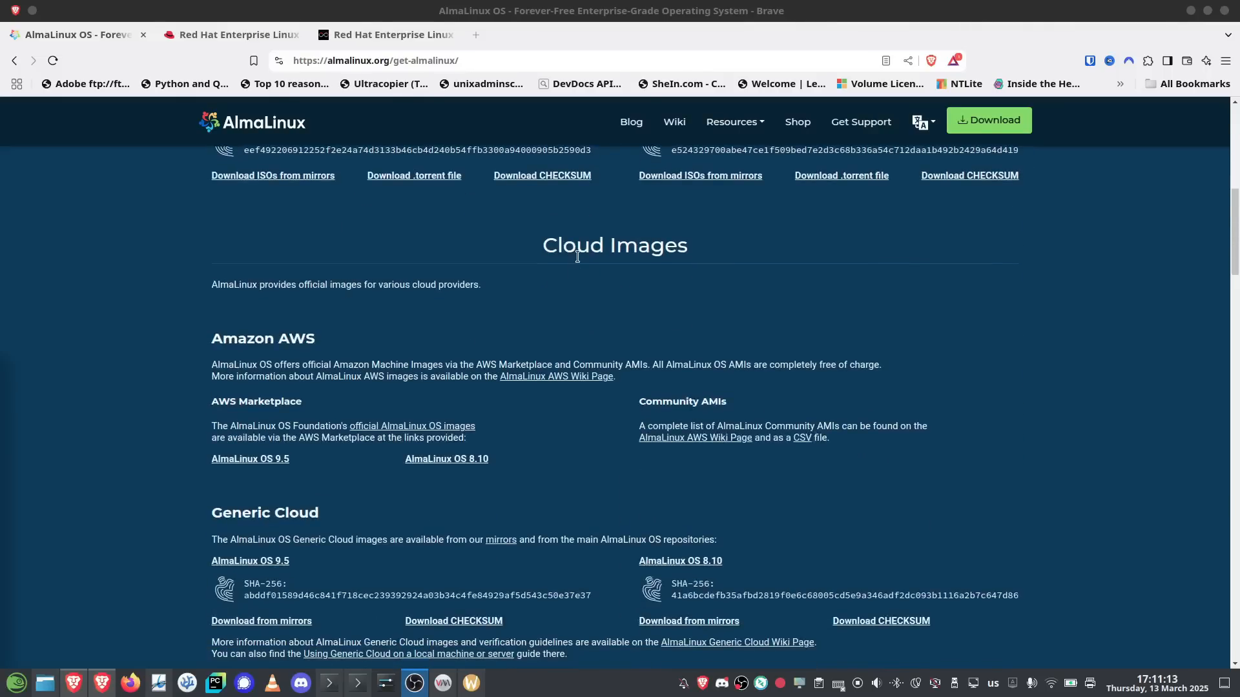
scroll(577, 256, down, 5)
scroll(536, 267, down, 5)
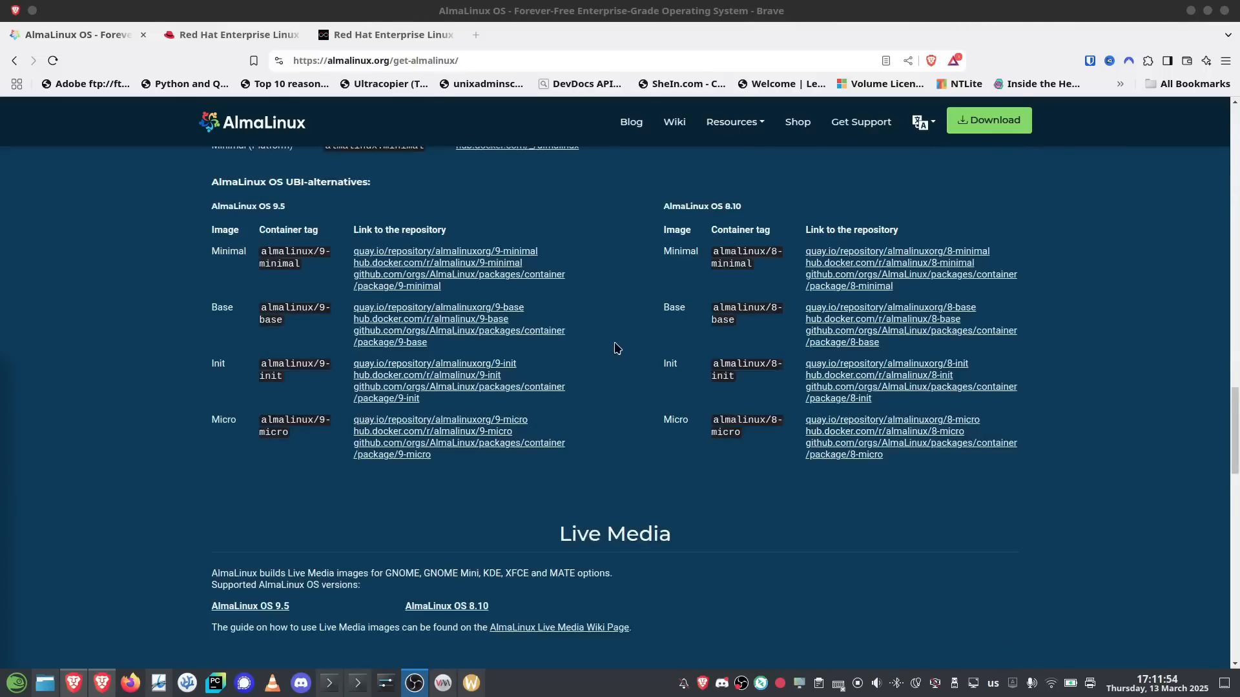
scroll(615, 349, down, 5)
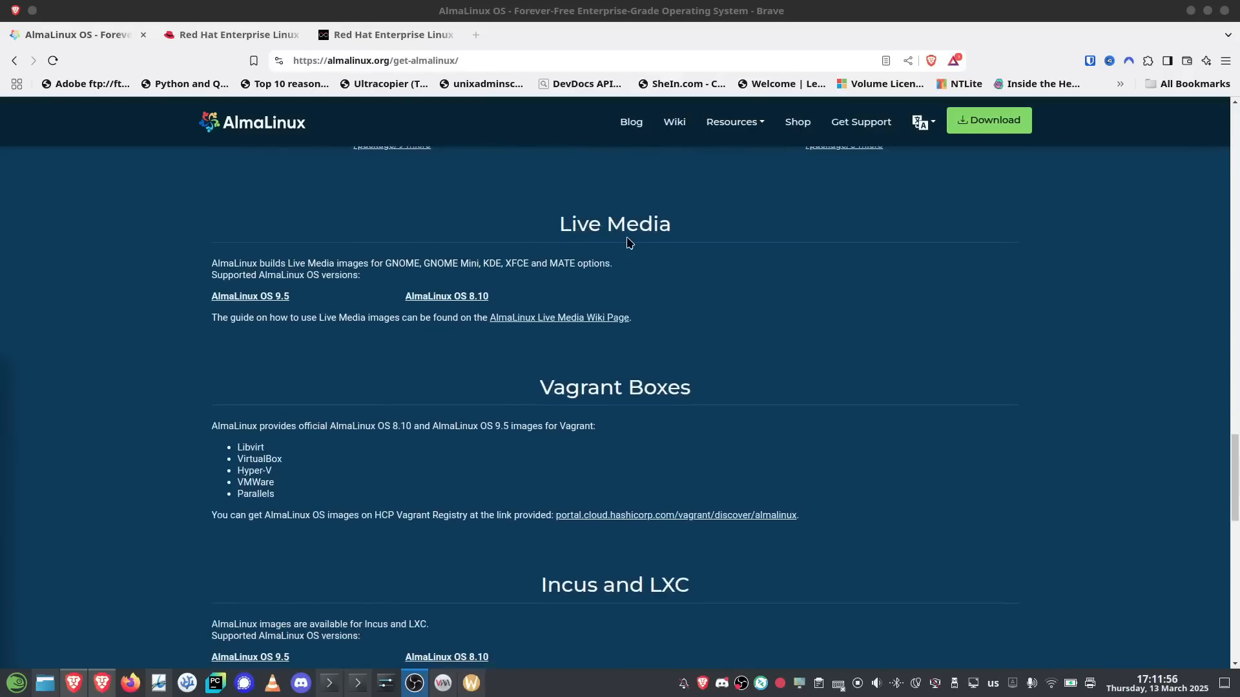
scroll(627, 242, up, 1)
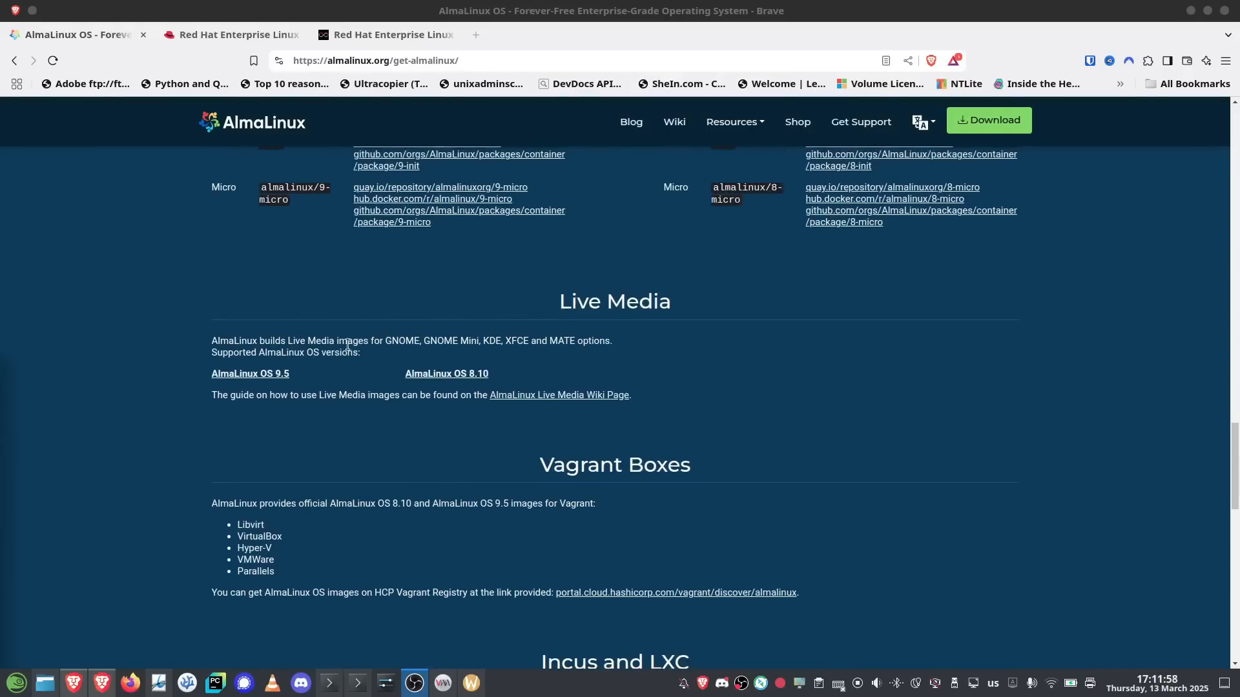
click(256, 381)
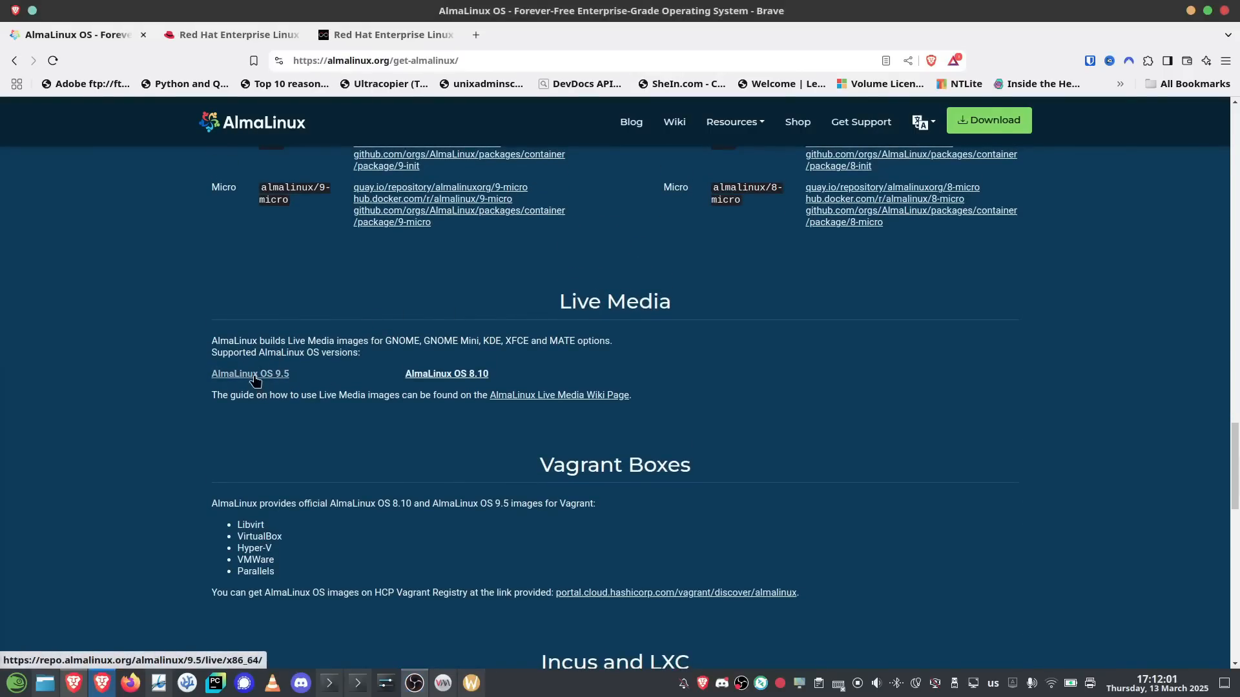
click(255, 378)
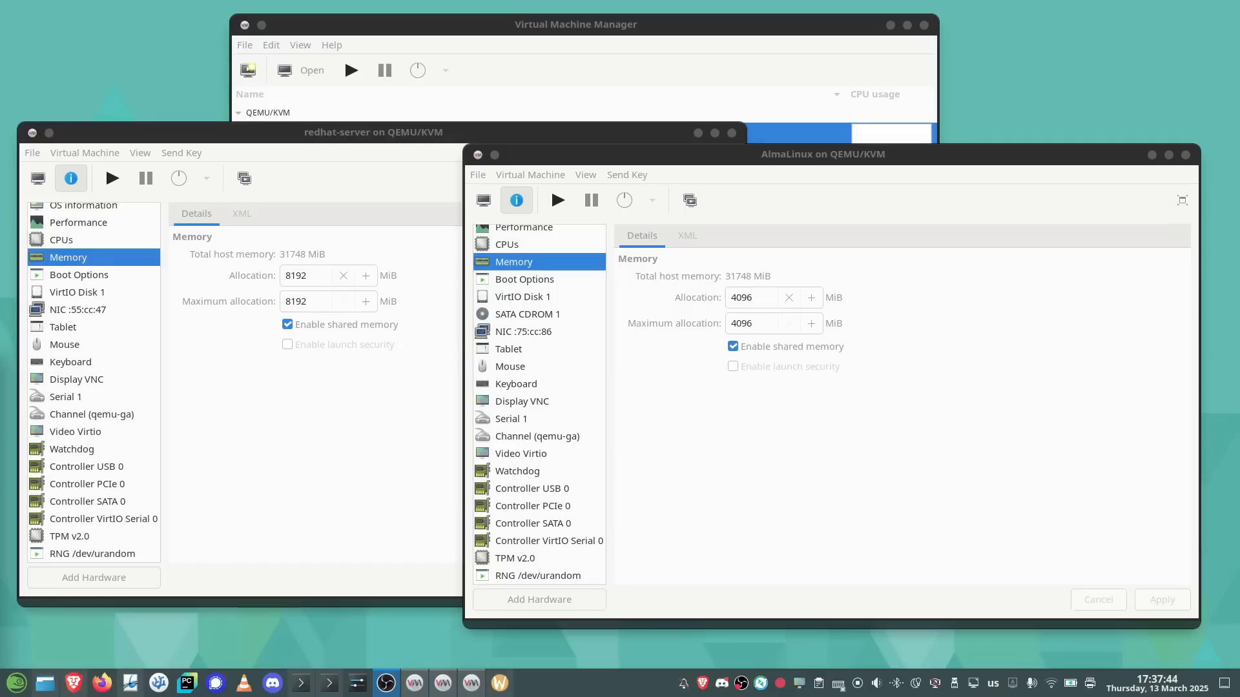
click(383, 139)
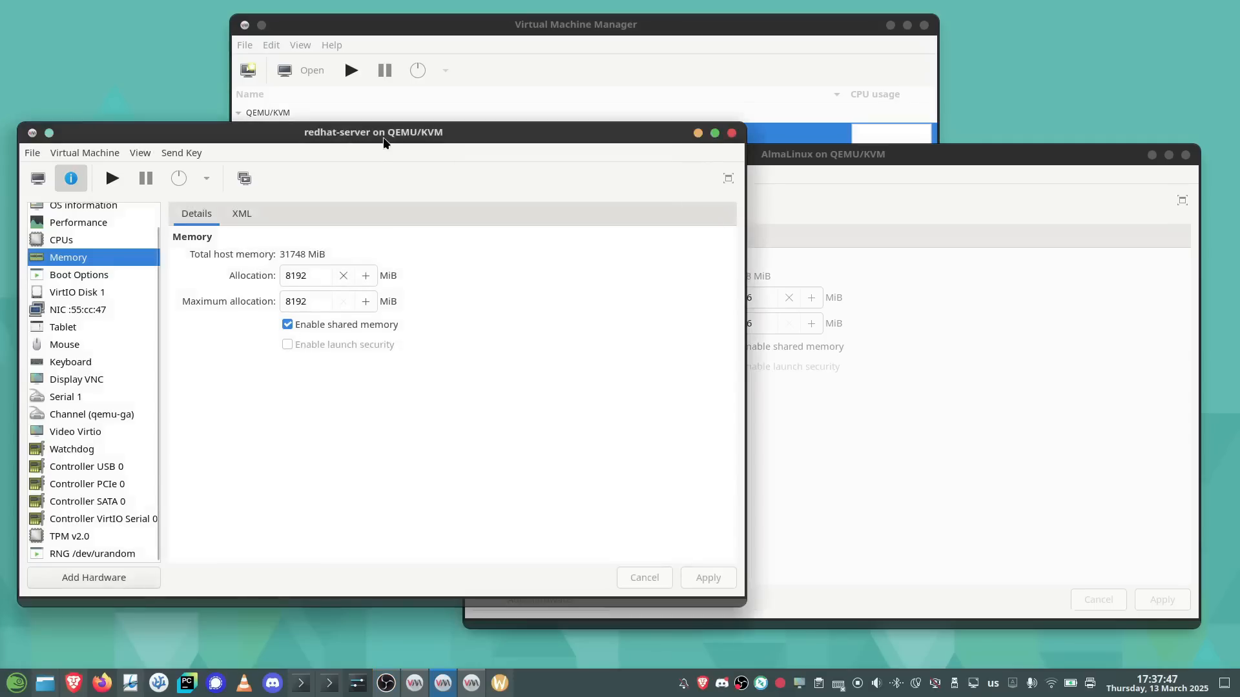
click(956, 158)
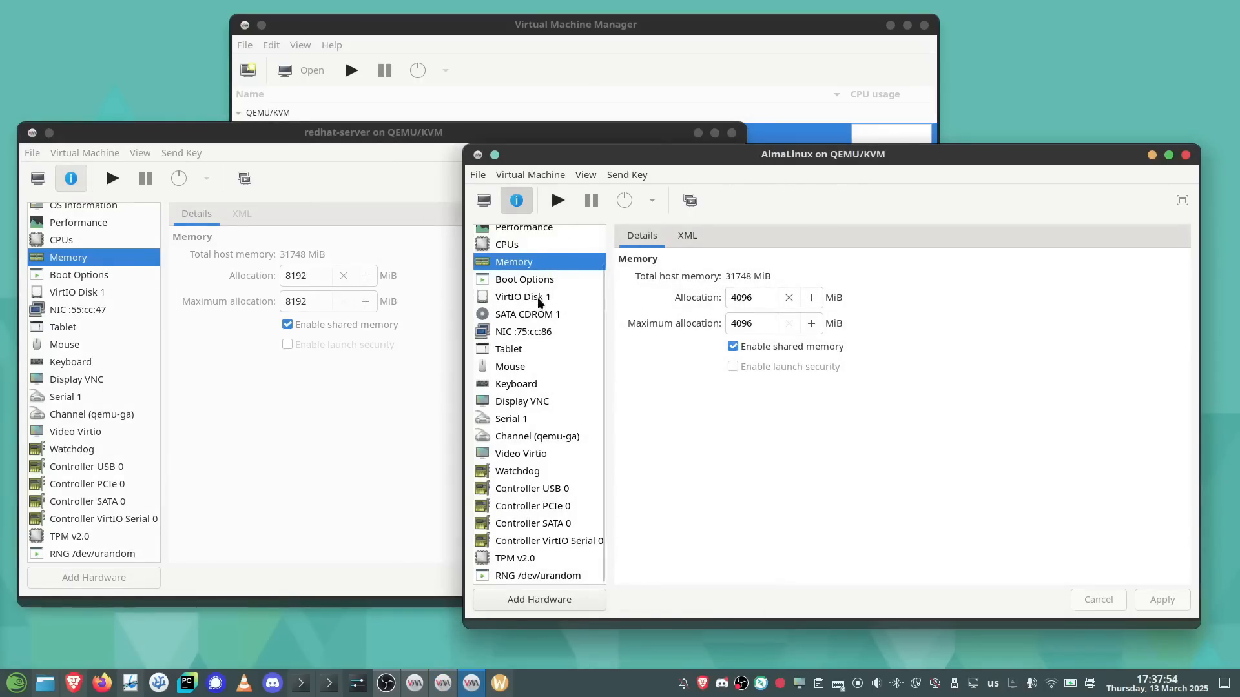
click(536, 250)
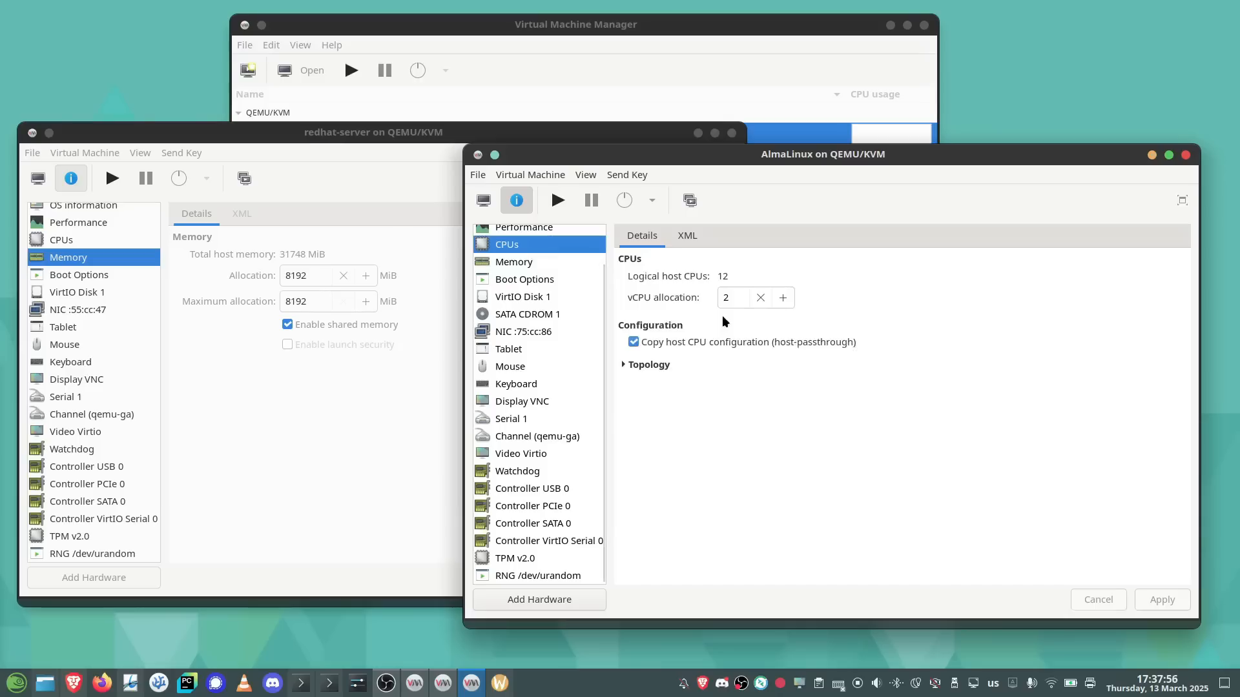
scroll(550, 311, up, 2)
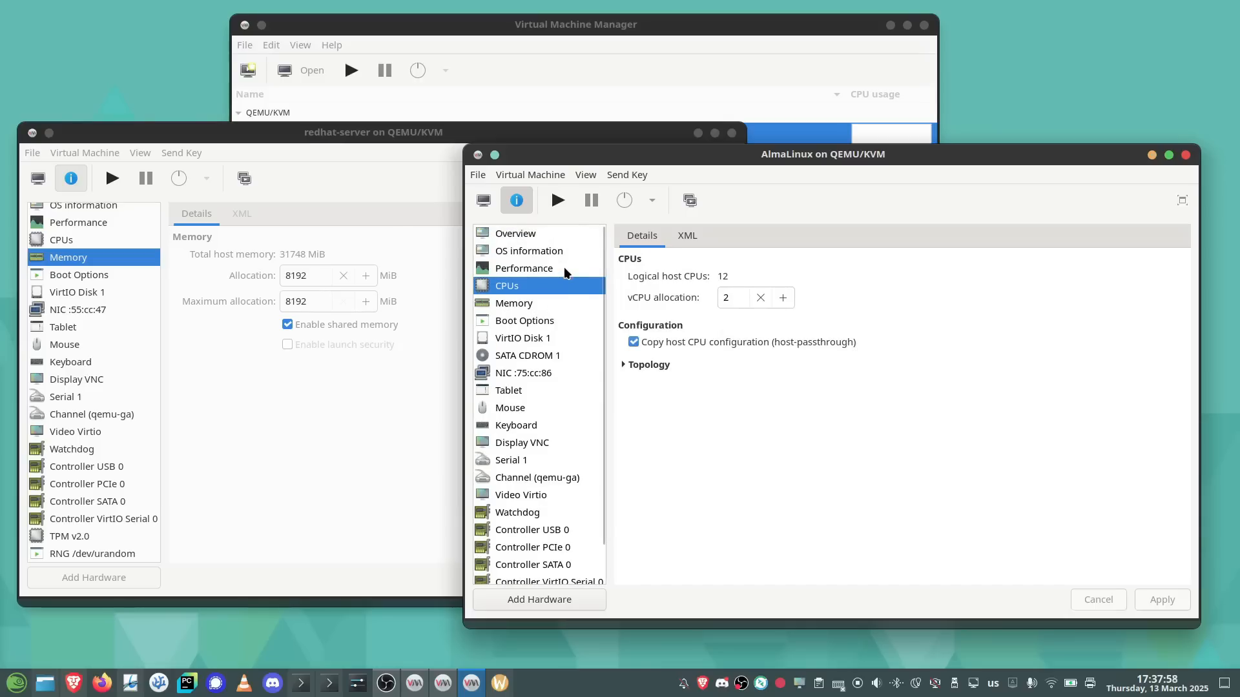
click(541, 250)
click(537, 233)
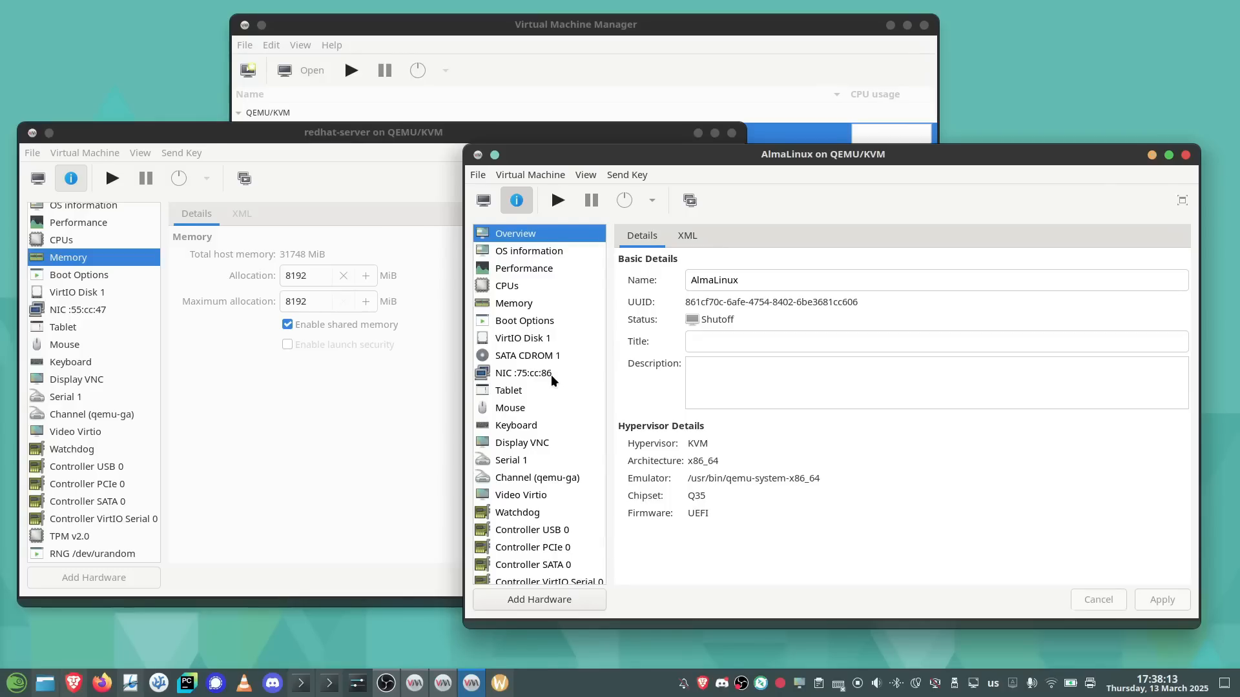
click(335, 133)
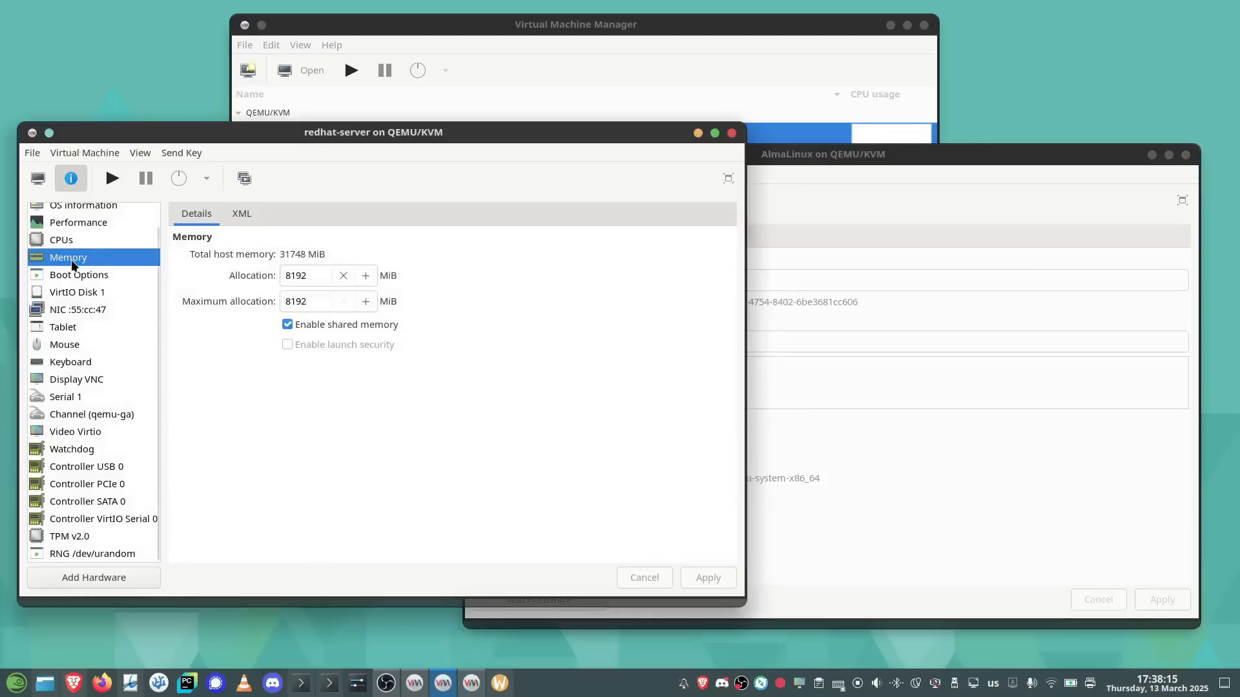
scroll(71, 259, up, 1)
click(84, 215)
click(88, 270)
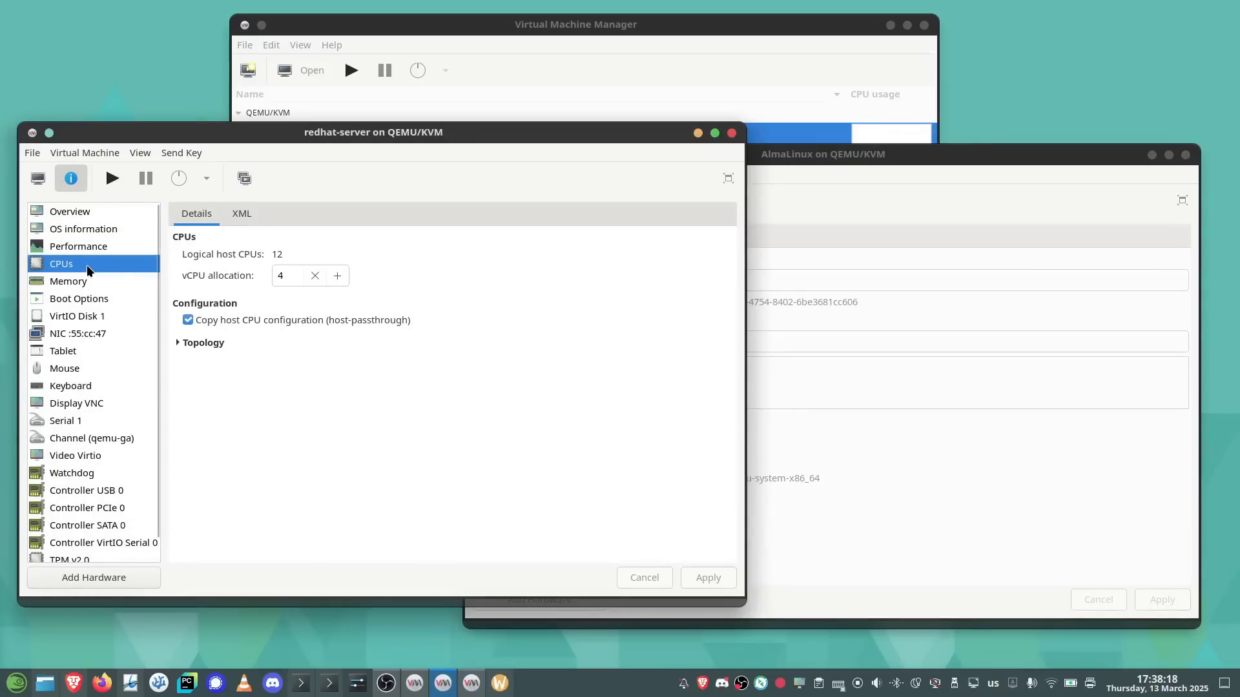
click(73, 282)
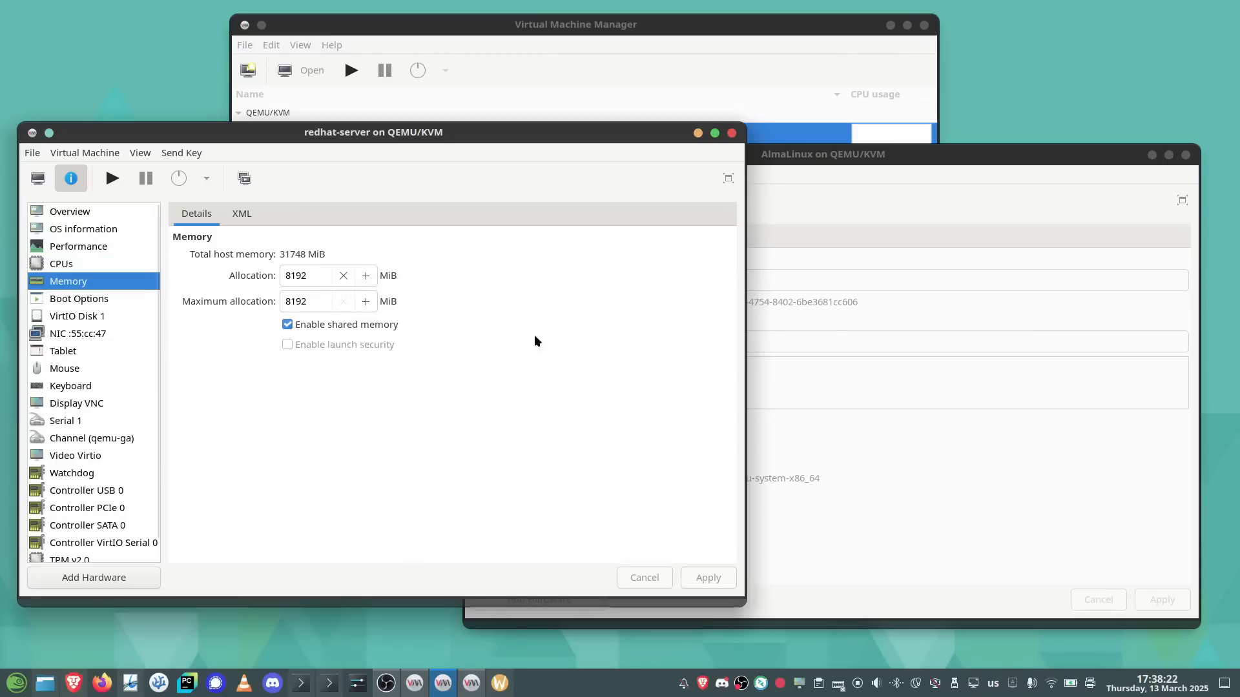
click(821, 153)
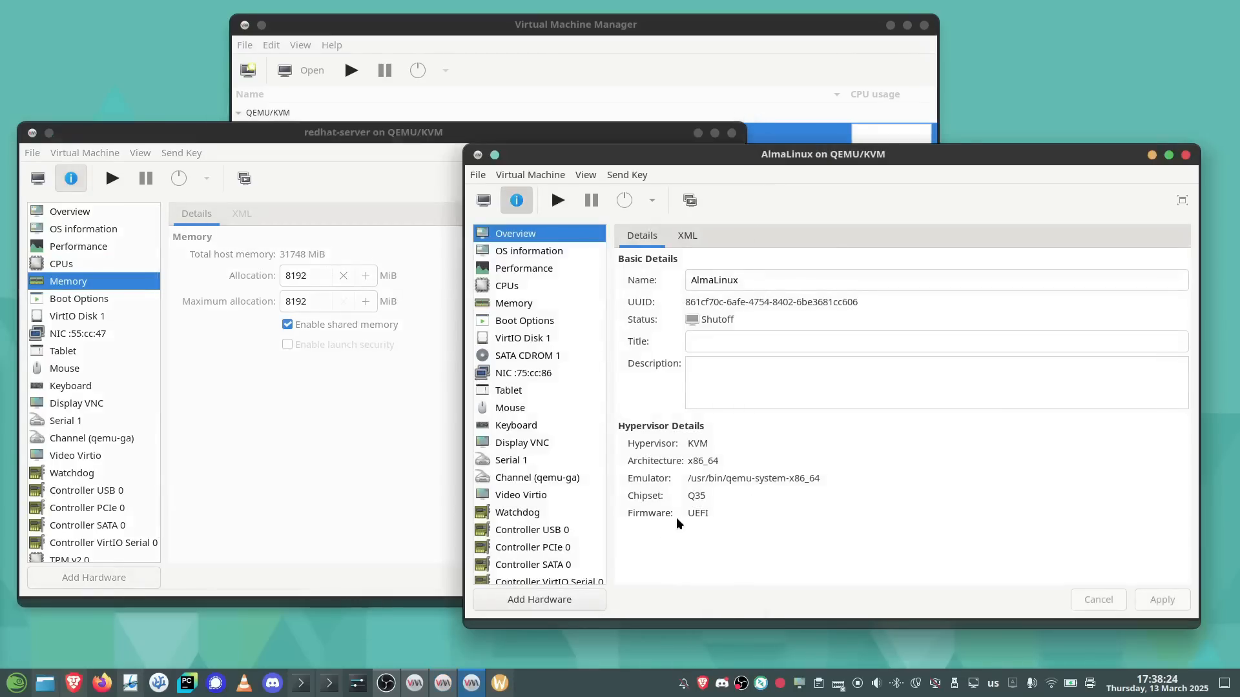
scroll(569, 432, down, 2)
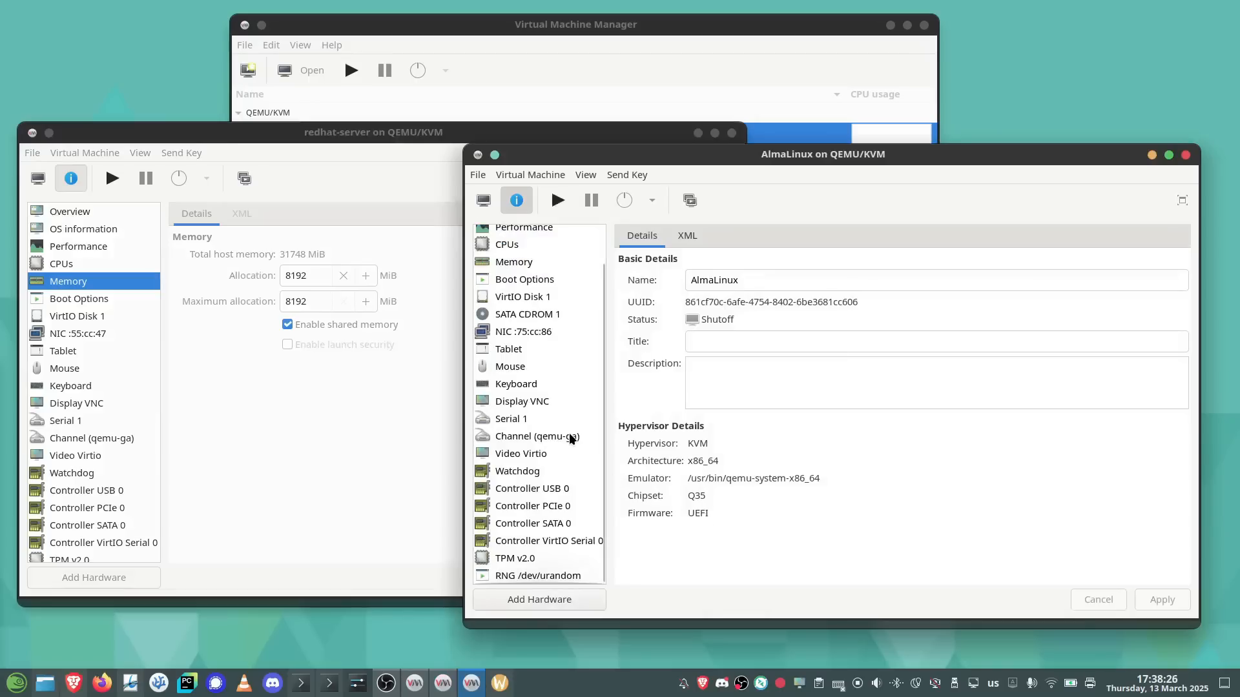
click(526, 562)
click(686, 304)
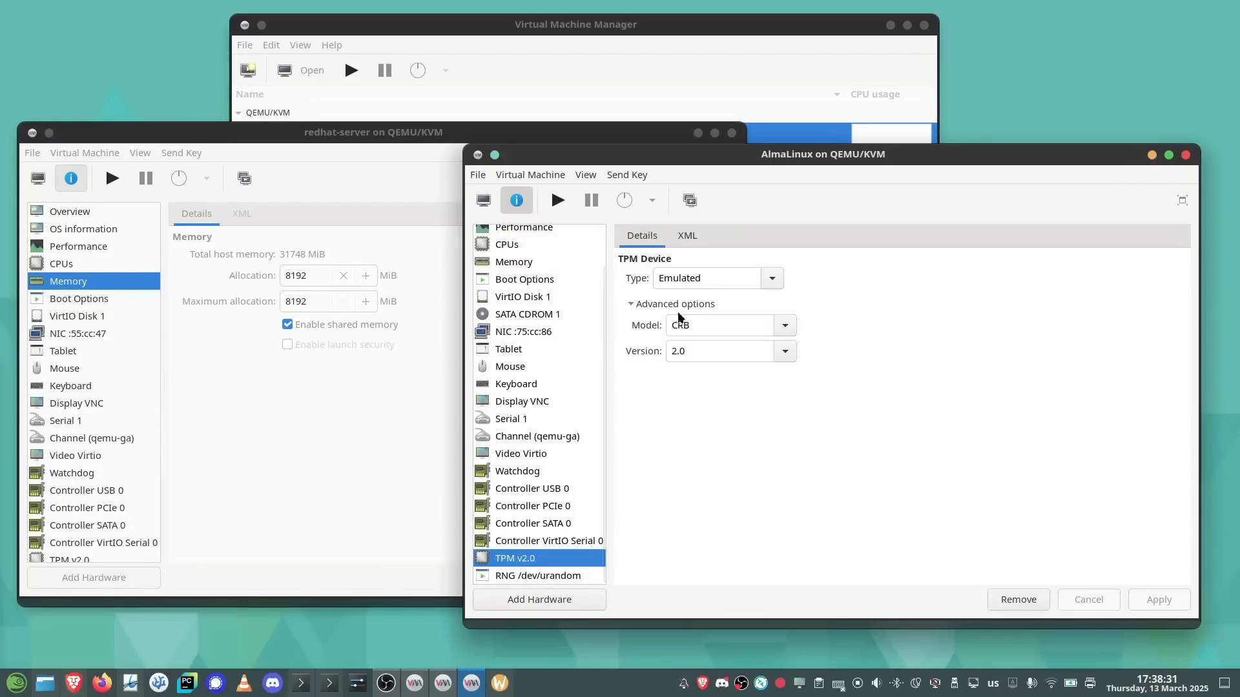
click(320, 439)
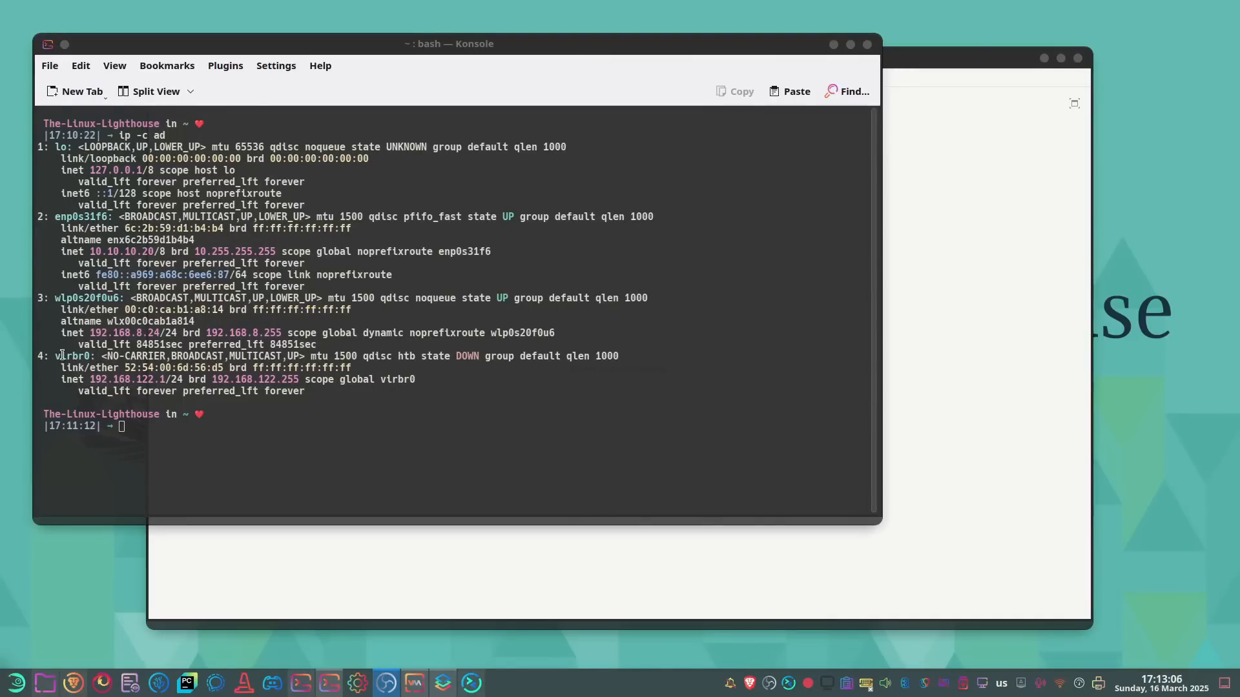
Select 192.168.122 on the virbr0 inet line, then bring the redhat_server VM window forward
drag(91, 379, 160, 380)
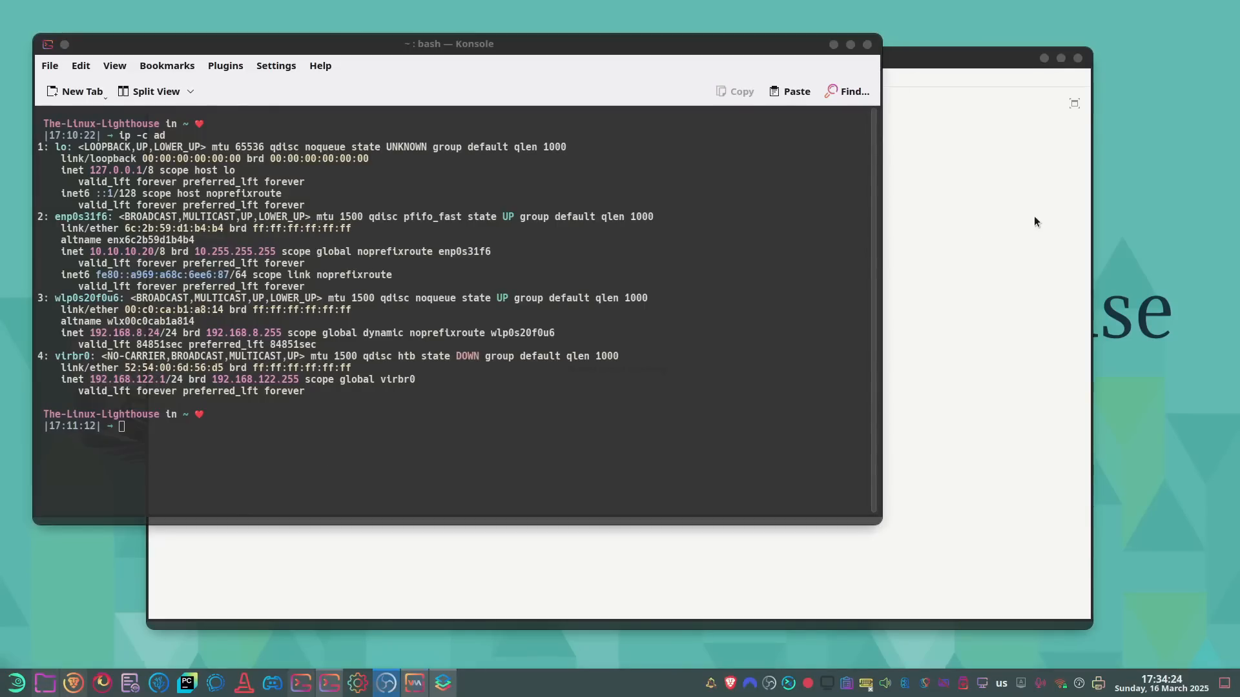
click(1034, 221)
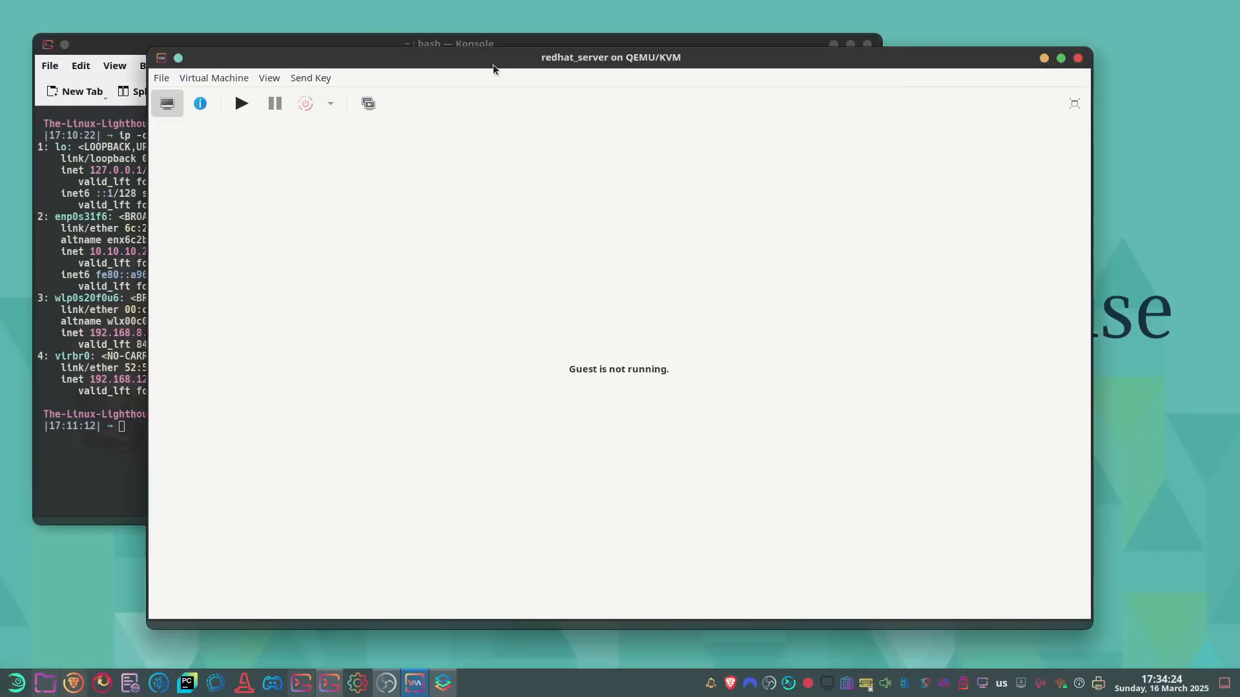
Maximize the redhat_server window, power it on and boot 'Install Red Hat Enterprise Linux 9.5'
double_click(563, 60)
click(94, 55)
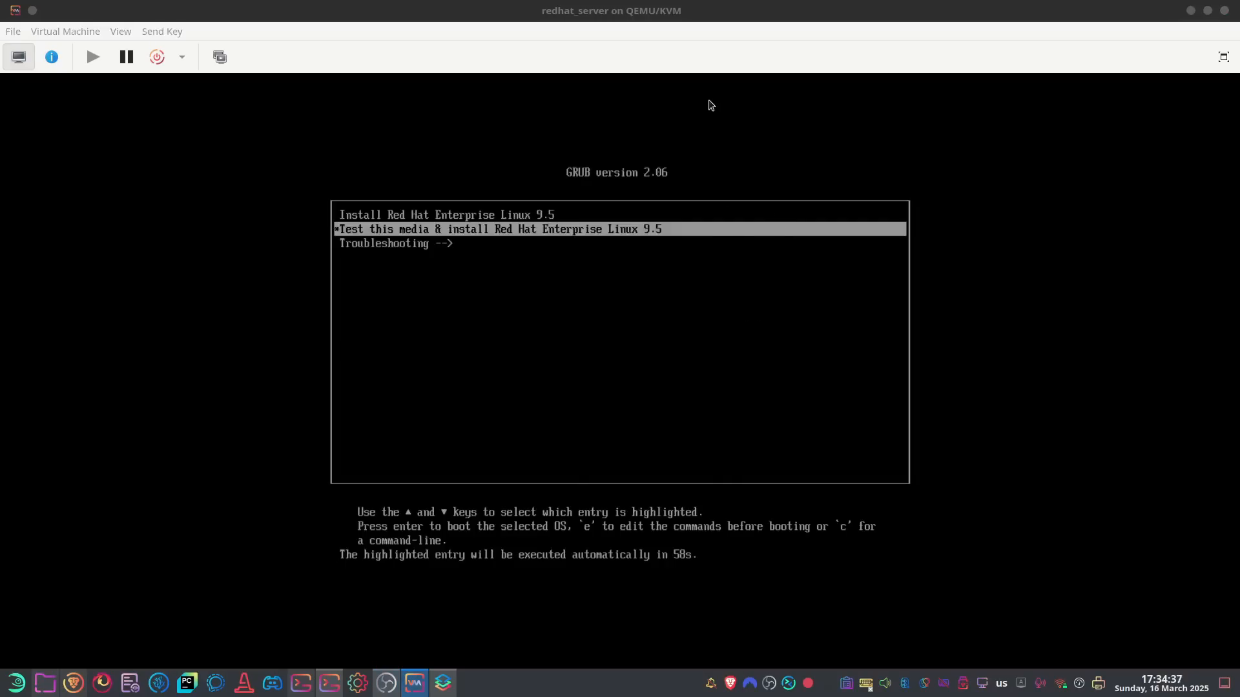
click(711, 105)
key(Up)
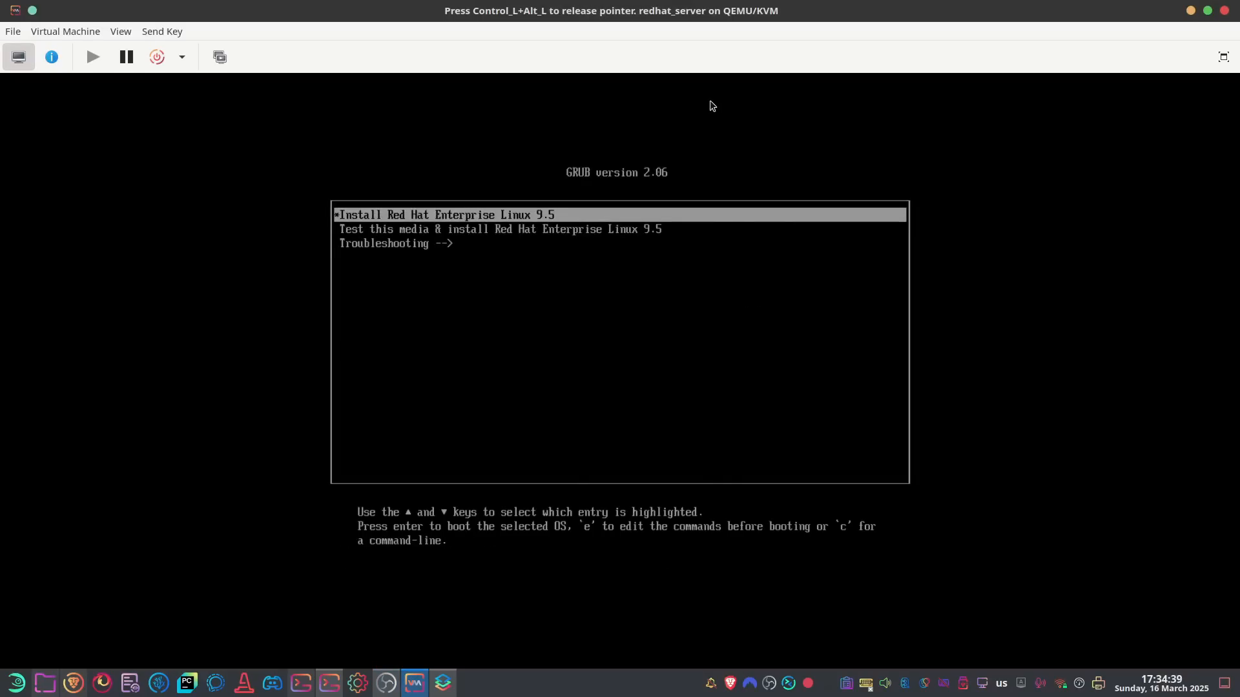
key(Return)
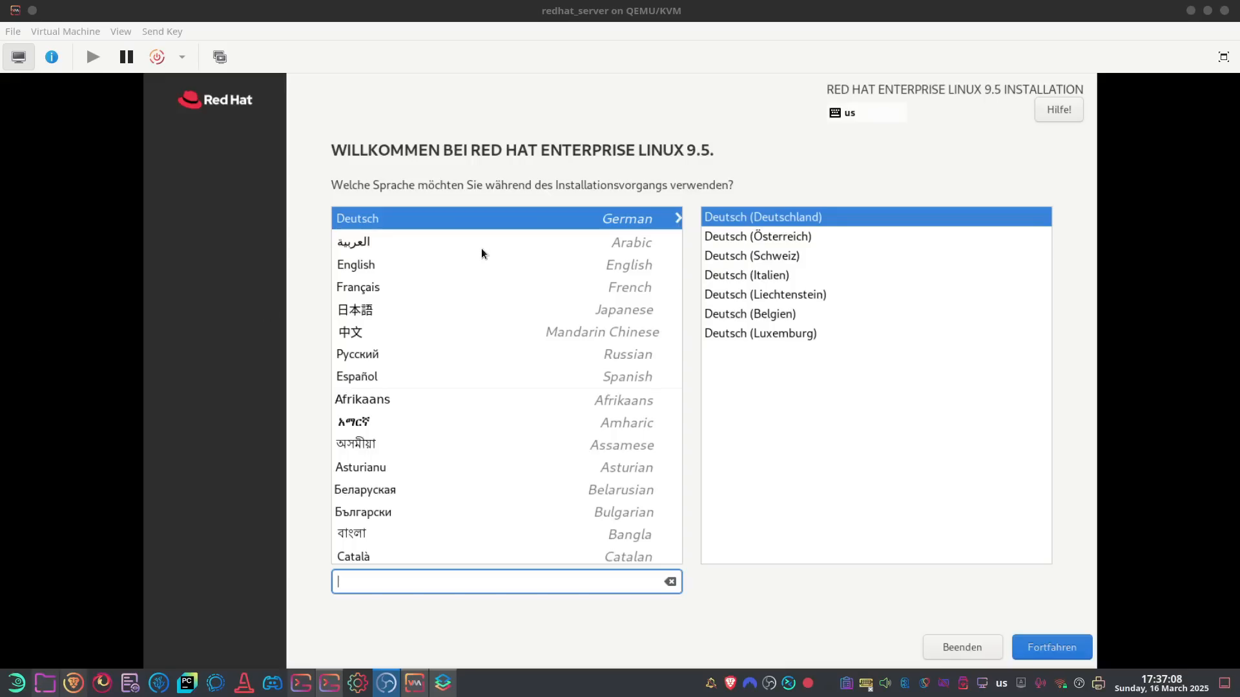
Choose English (United Kingdom) as the installation language and continue
click(620, 266)
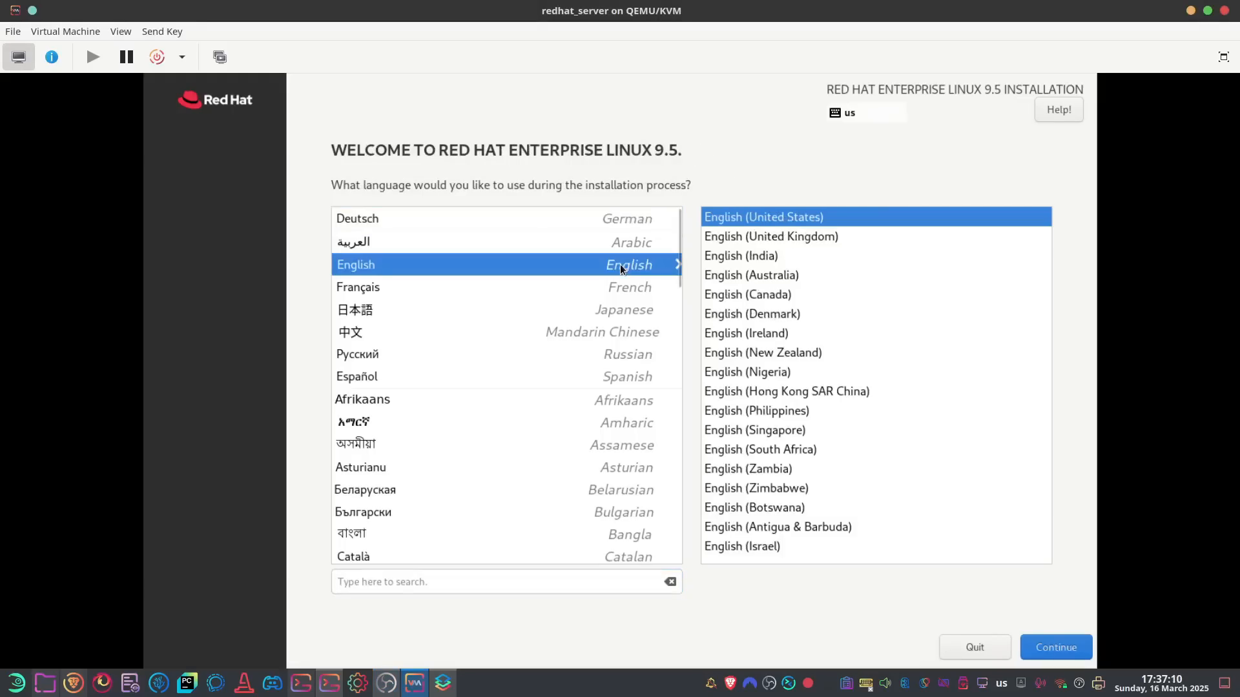
click(737, 237)
click(1058, 648)
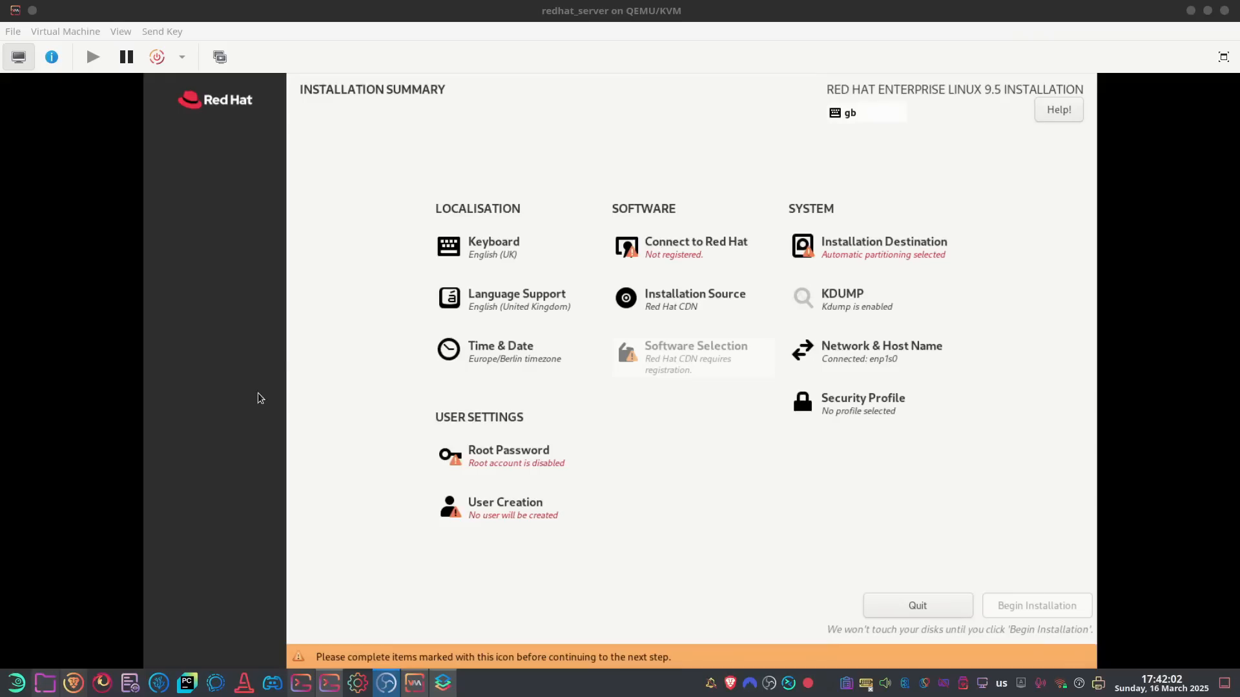
Replace the English (UK) keyboard layout with English (US)
click(493, 249)
click(240, 193)
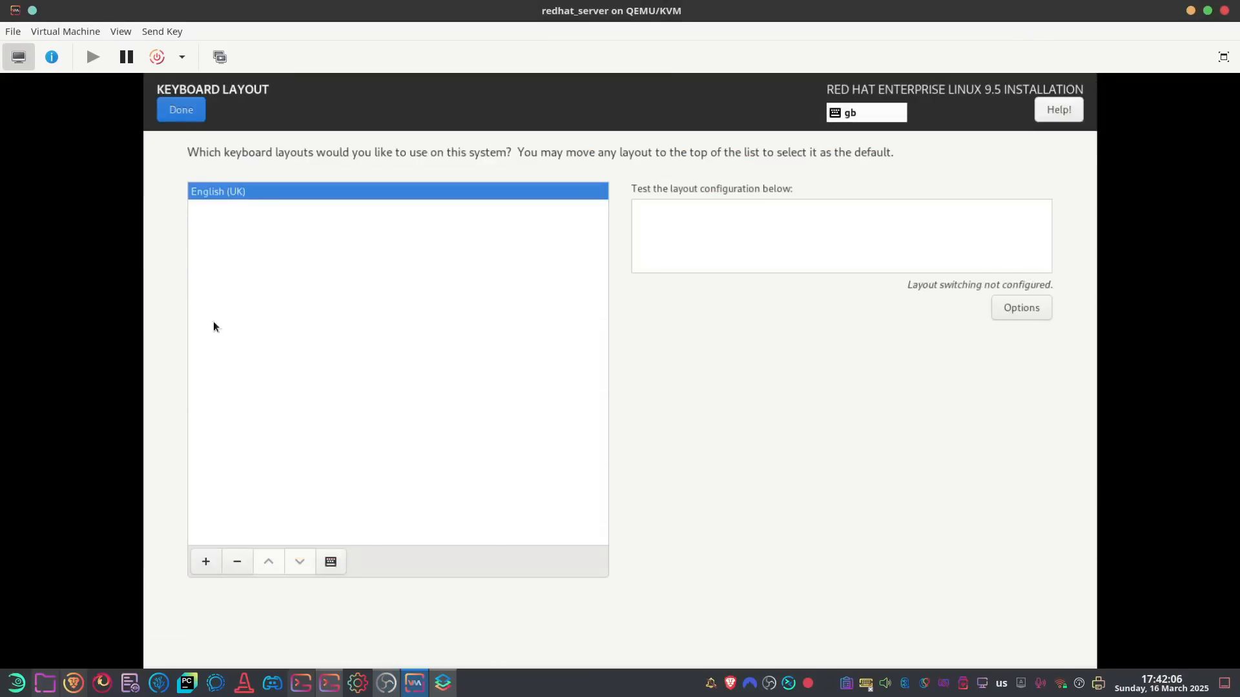
click(238, 562)
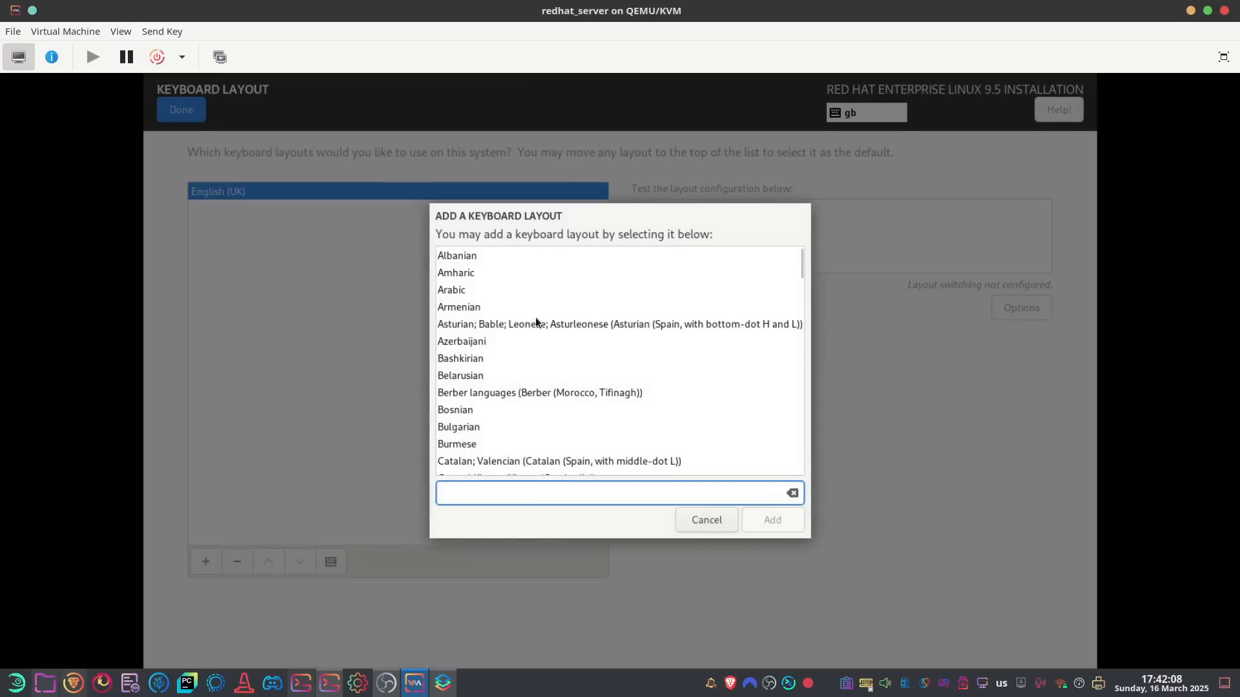
scroll(549, 330, down, 3)
scroll(548, 334, down, 5)
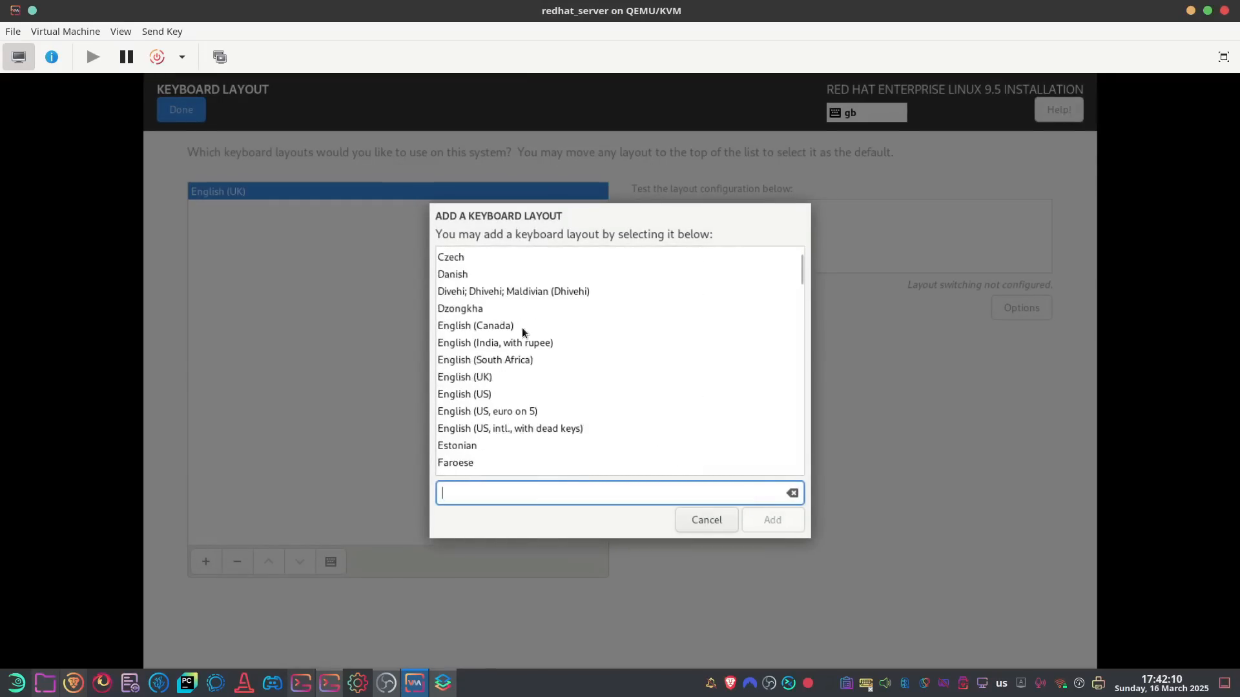
double_click(483, 396)
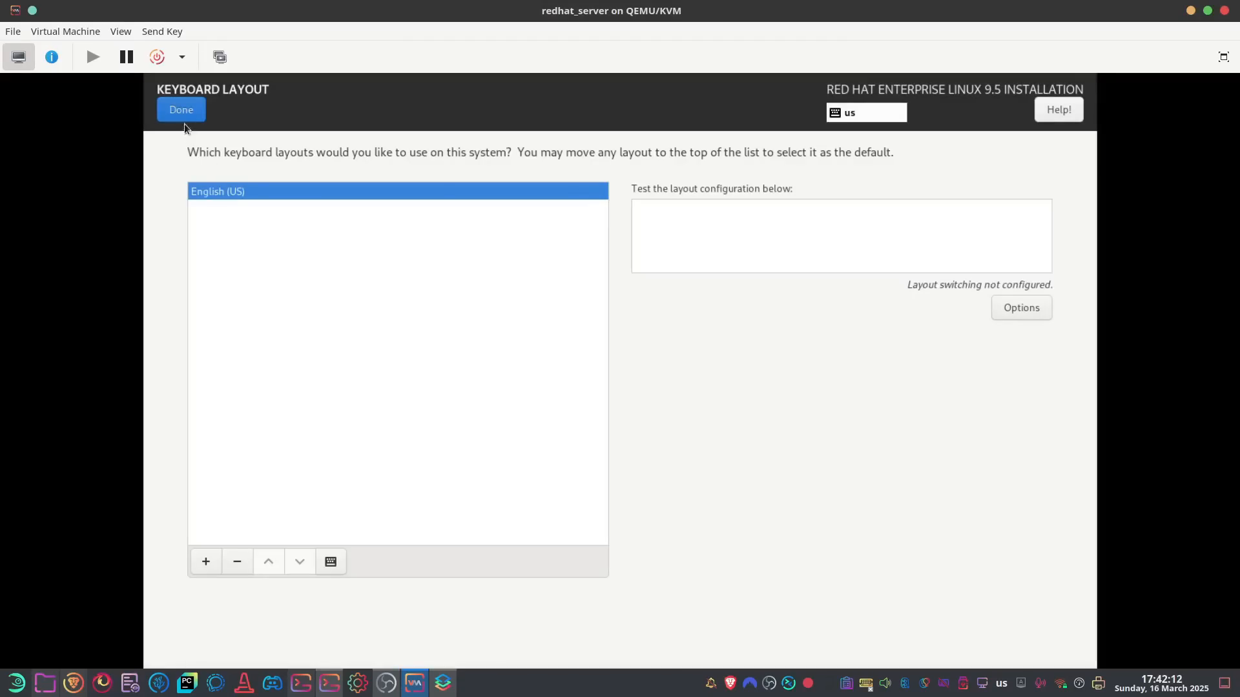
click(182, 111)
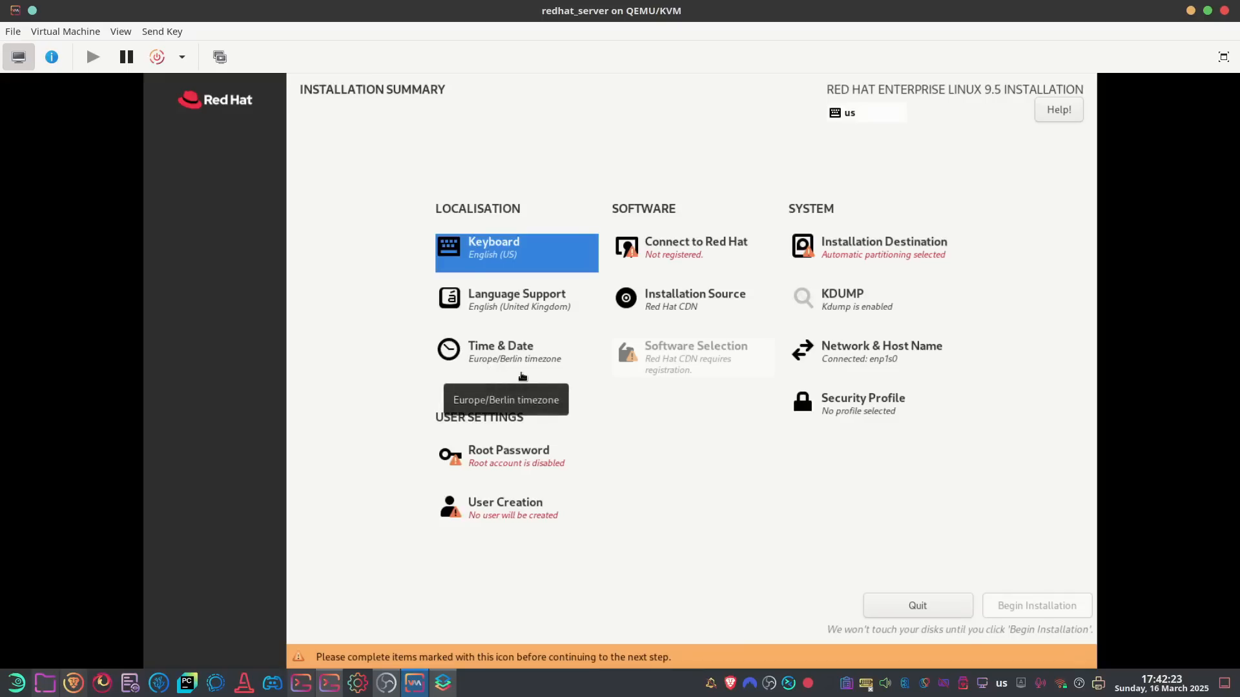
Disable kdump crash dumping
click(858, 306)
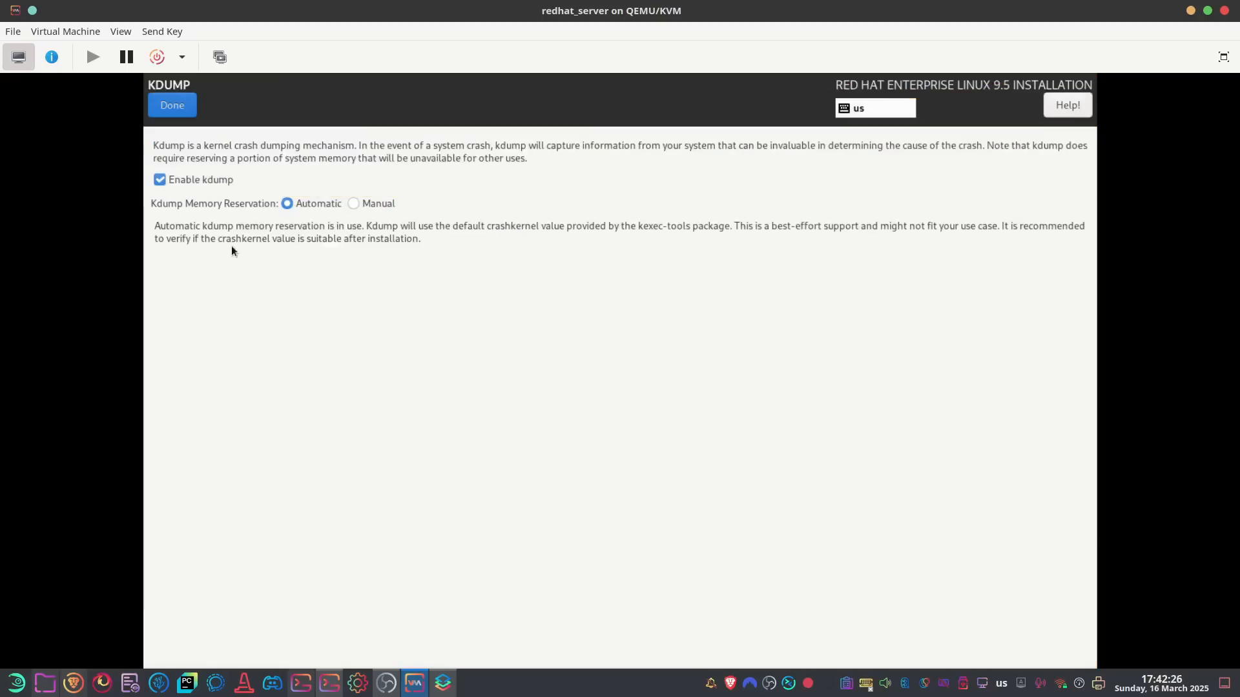
click(193, 179)
click(173, 108)
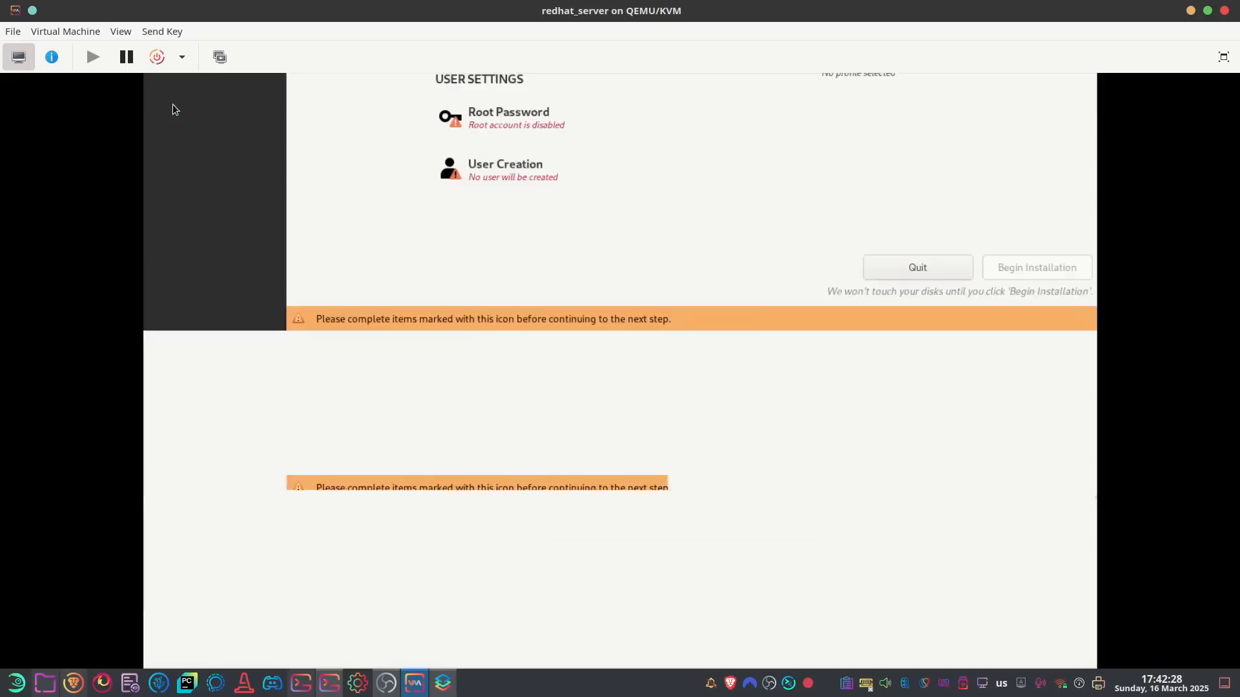
Set and apply the host name redhat-server
click(872, 355)
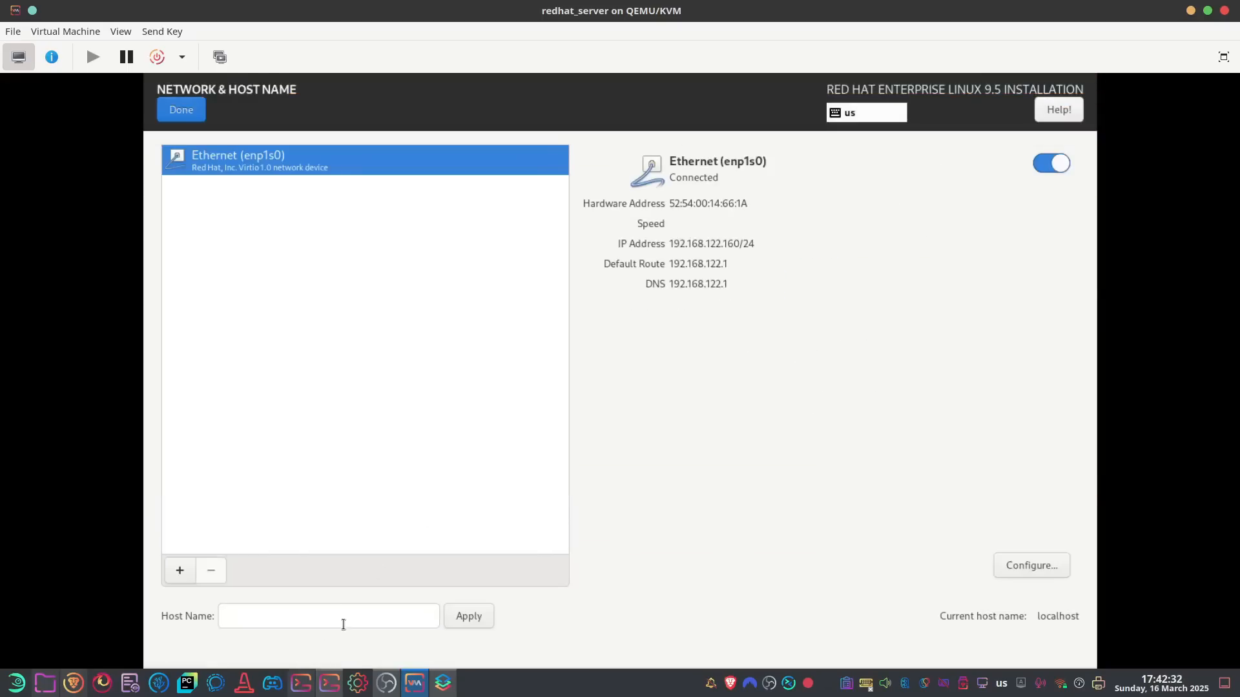
click(343, 624)
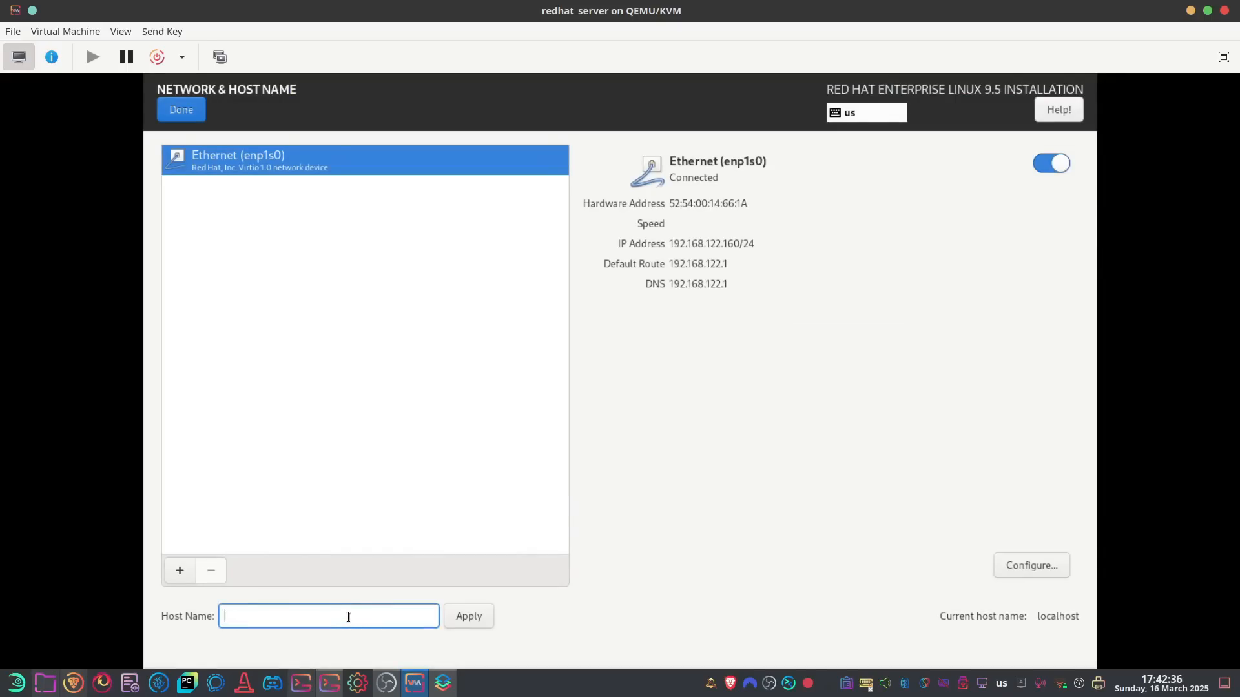
text(redhat-server)
click(464, 618)
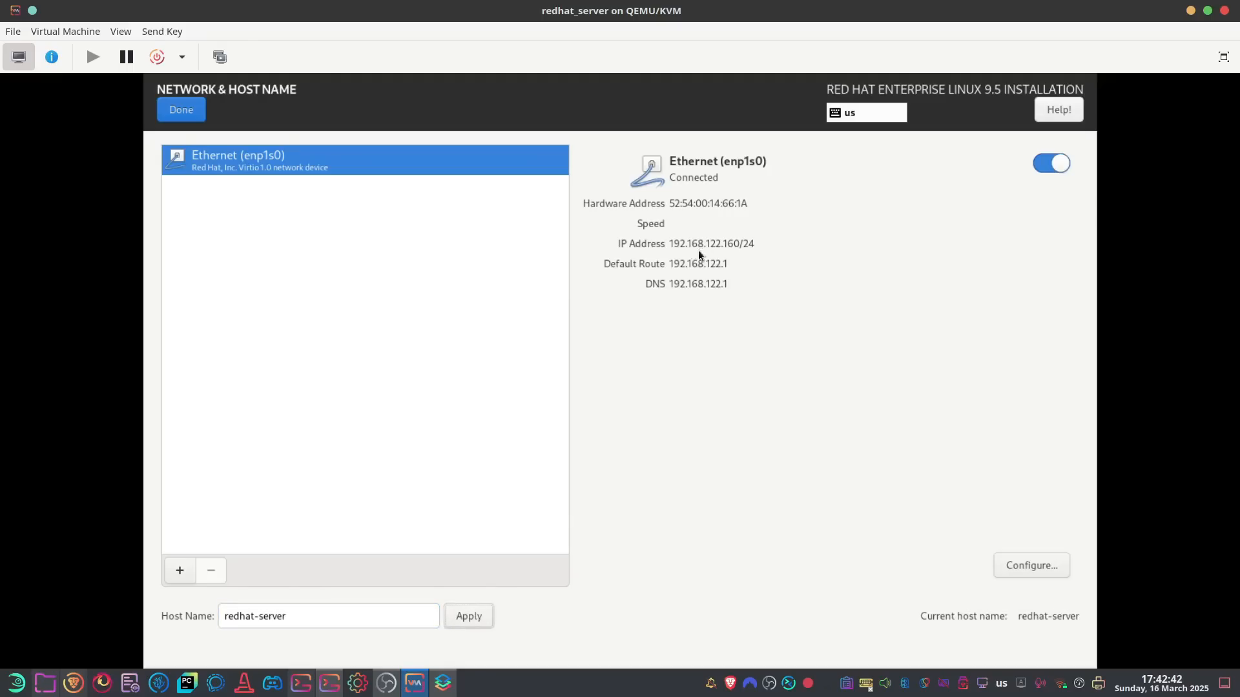
Check the enp1s0 connection's IPv4 method, leaving it at Automatic (DHCP) unchanged
click(1029, 559)
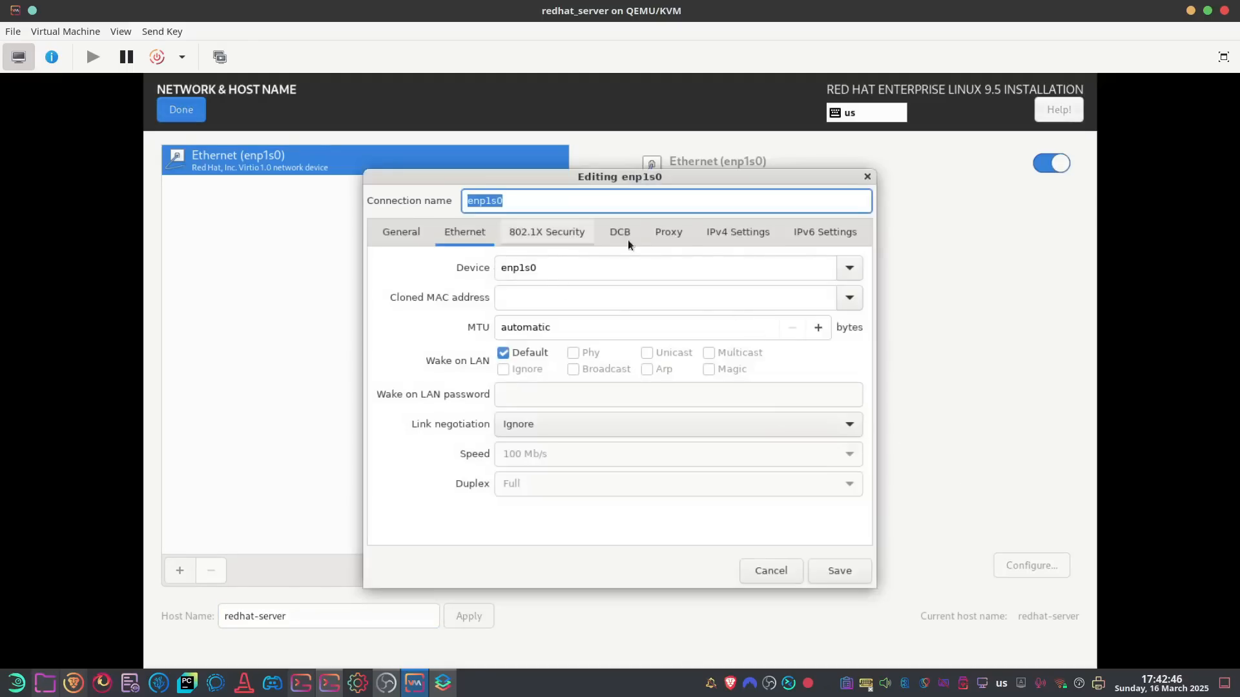
click(735, 232)
click(514, 268)
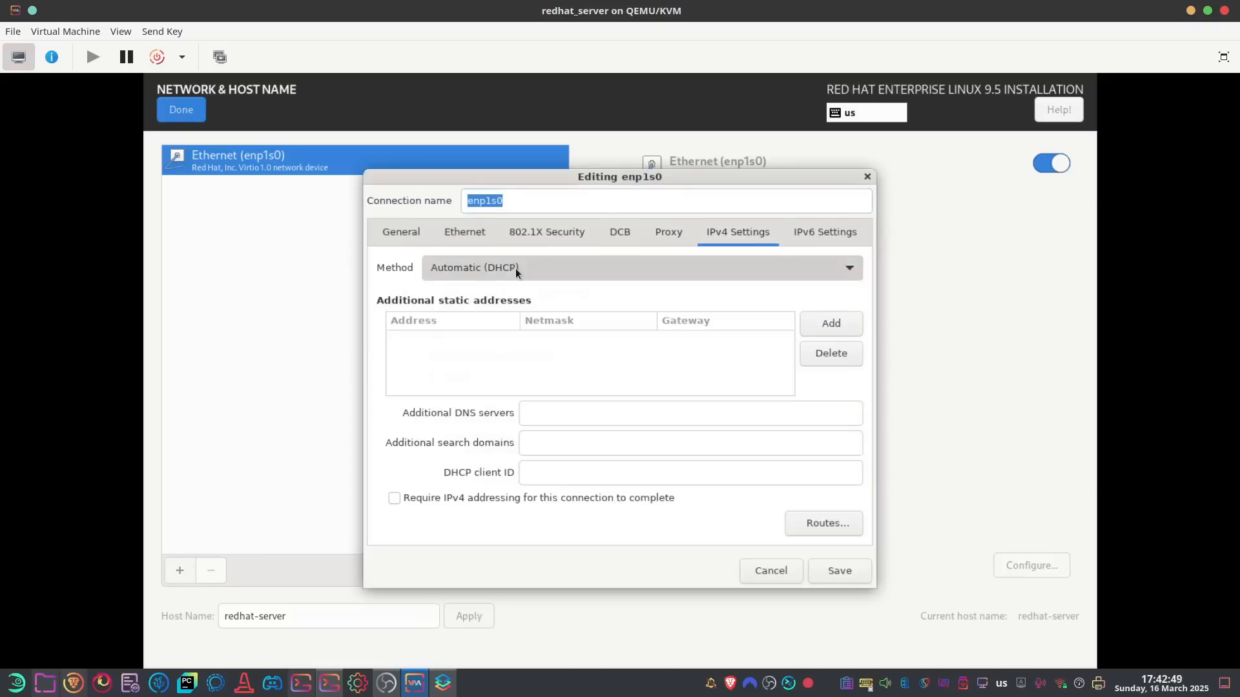
click(390, 234)
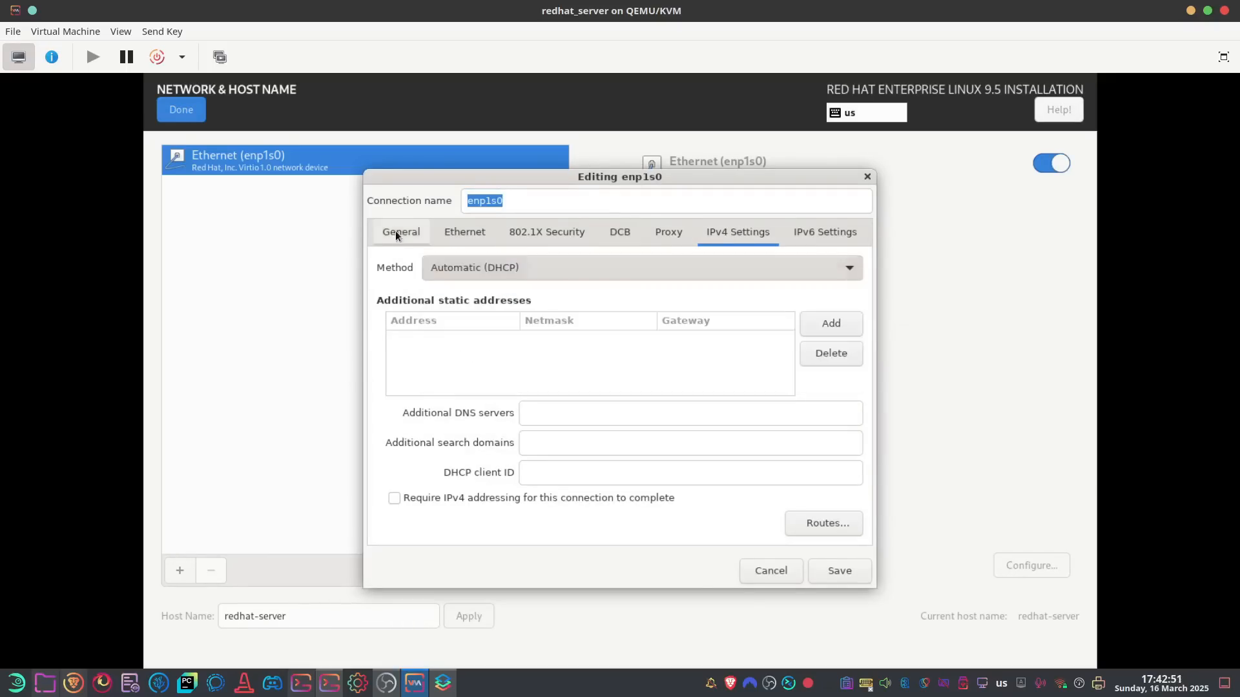
click(866, 173)
Reopen enp1s0 settings and set the IPv6 method to Disabled
click(1031, 566)
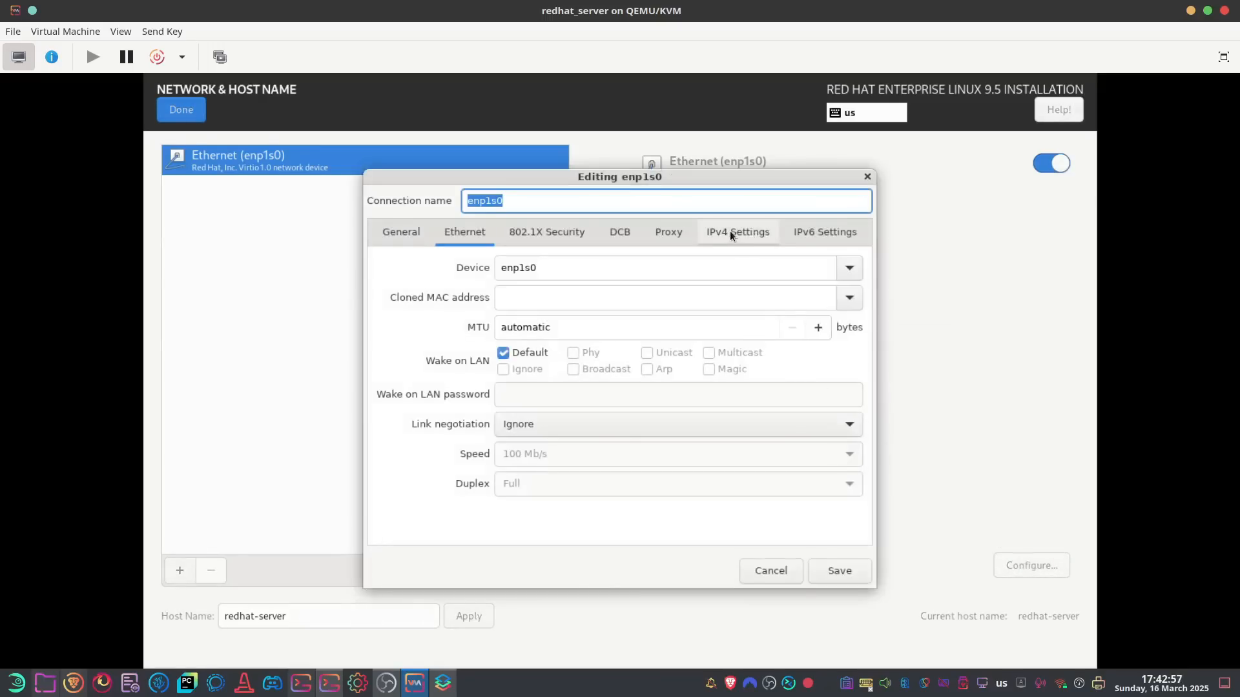
click(731, 231)
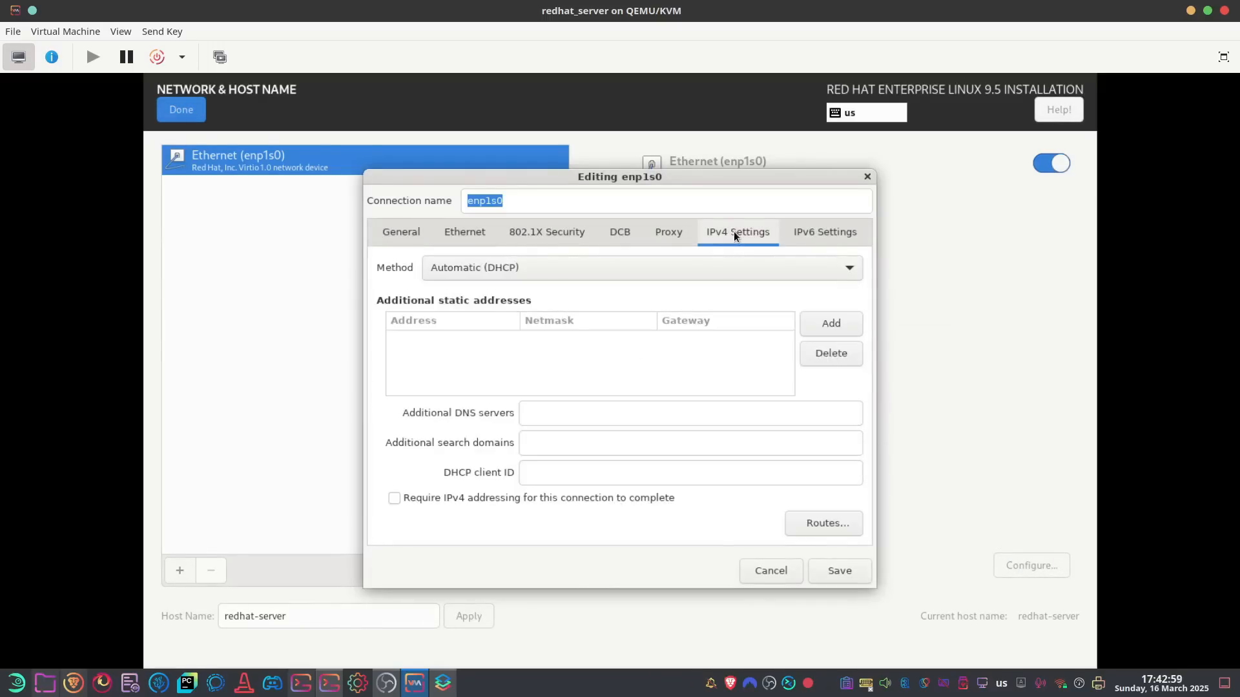
click(831, 234)
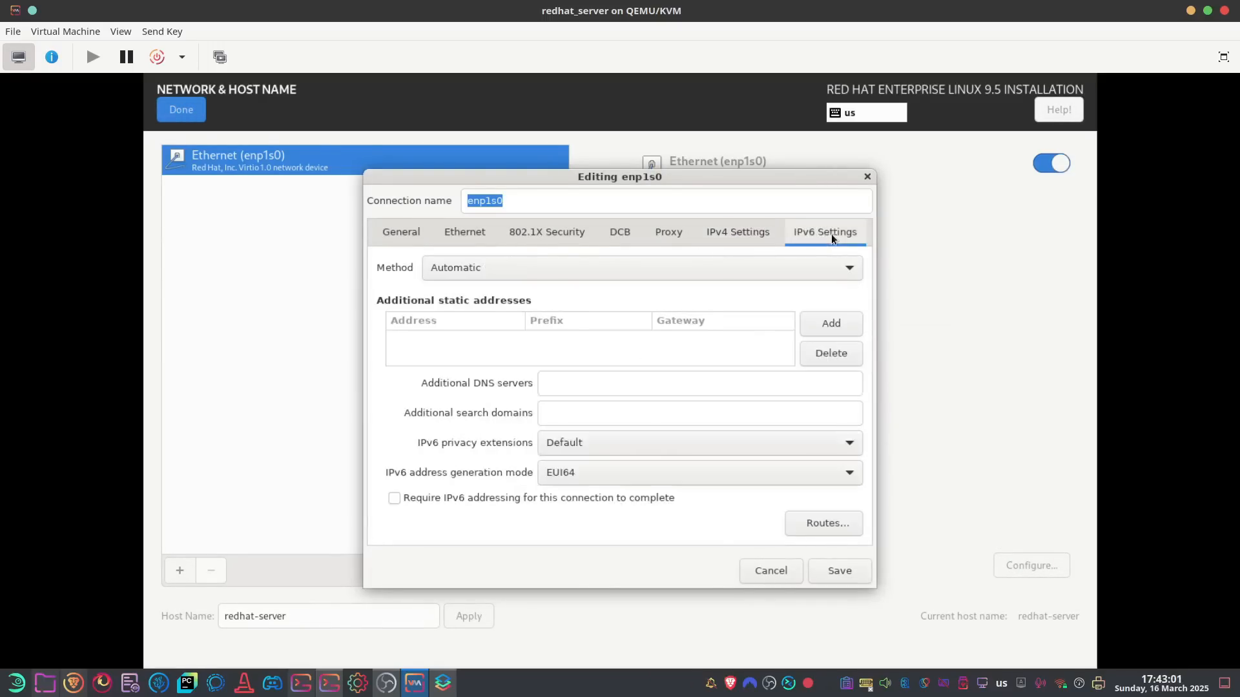
click(480, 266)
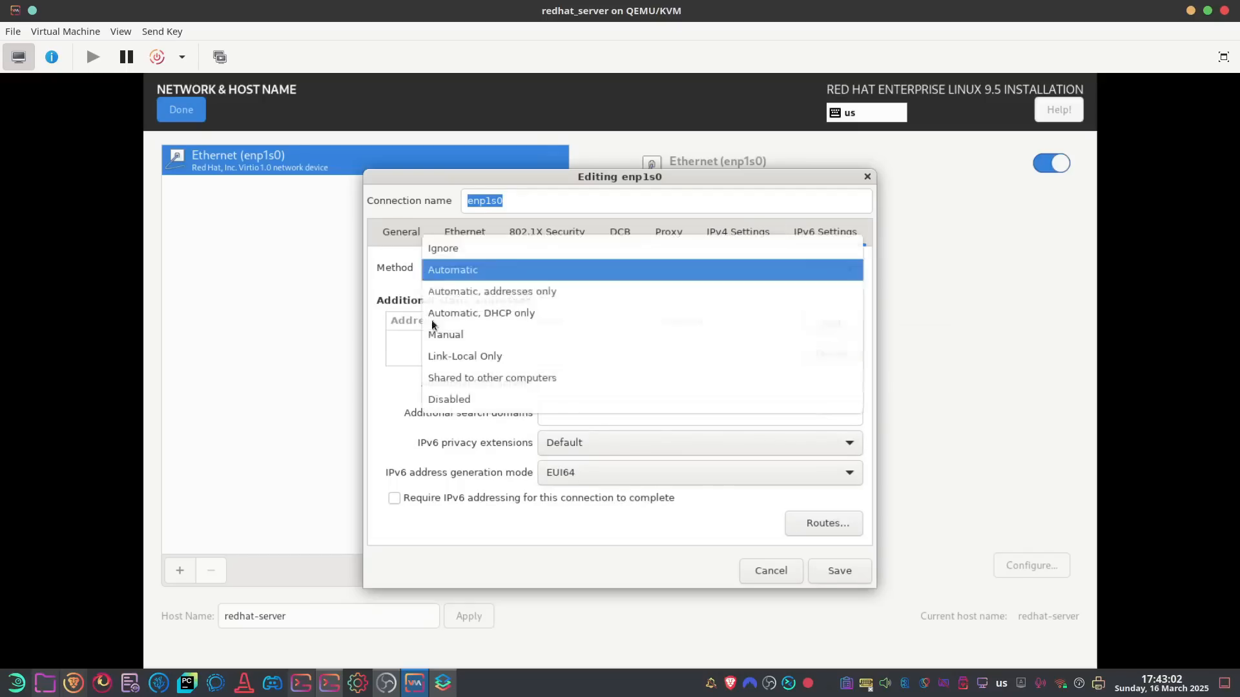
click(471, 400)
click(704, 231)
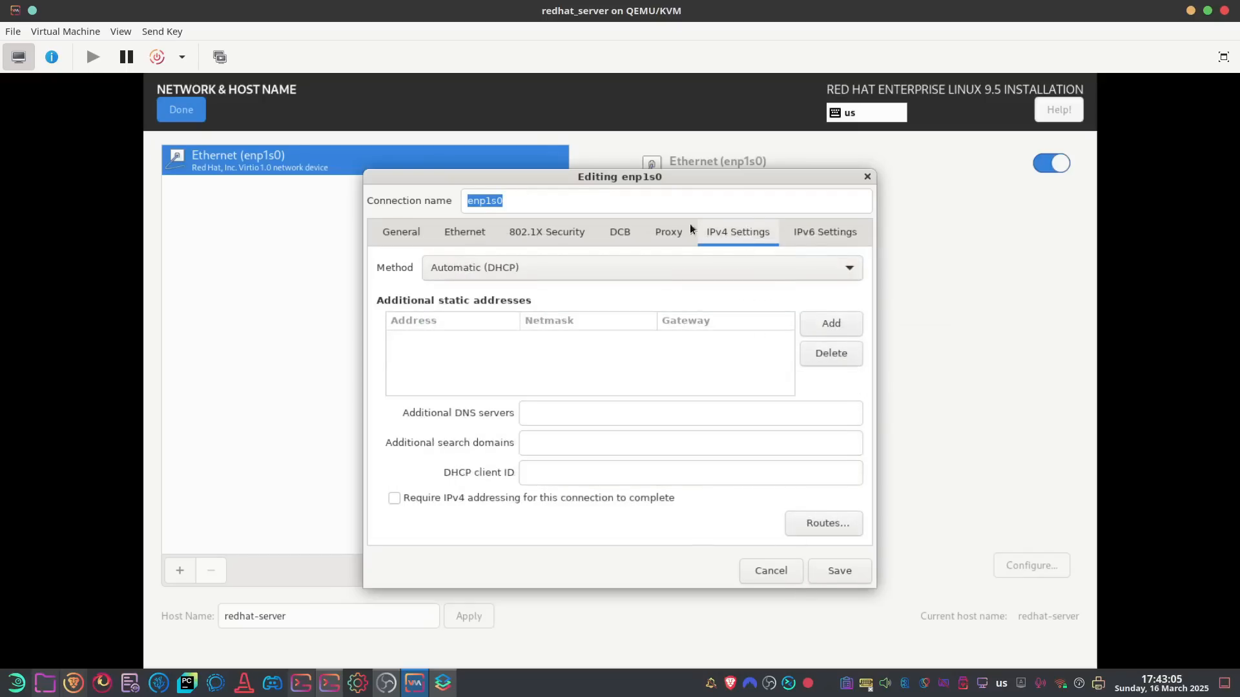
Set IPv4 to Manual: address 192.168.122.100, netmask 255.255.255.0, gateway 192.168.122.1
click(492, 268)
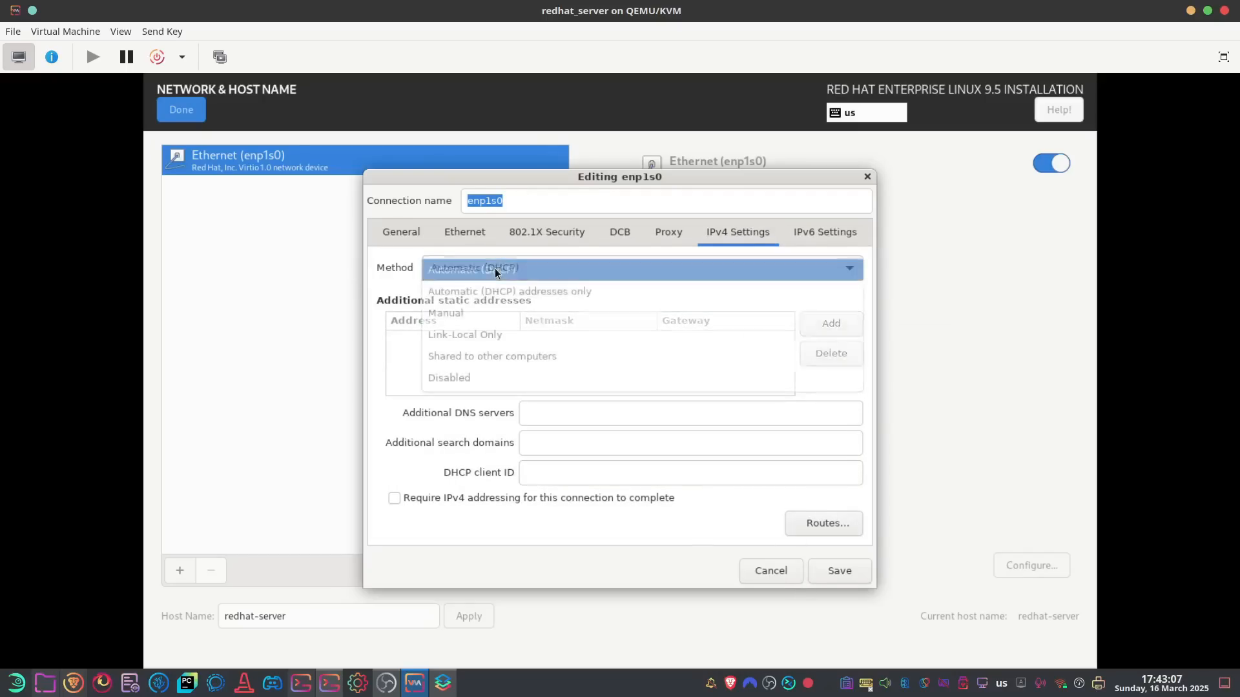
click(458, 314)
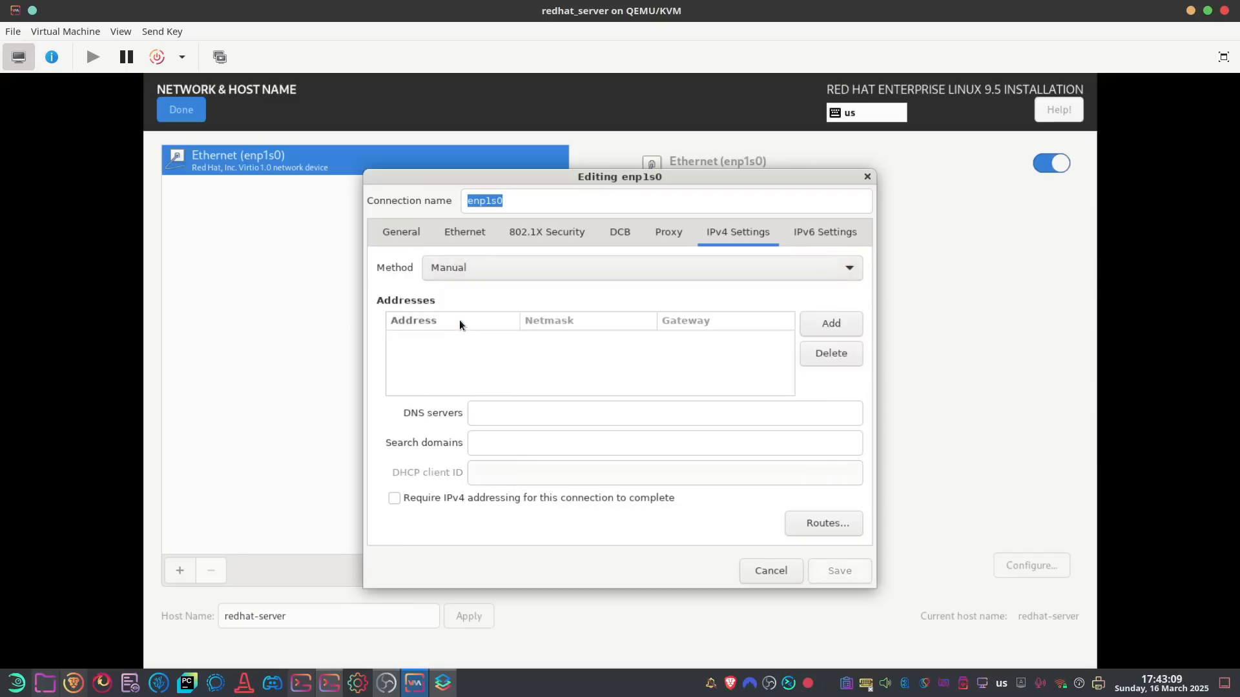
click(838, 327)
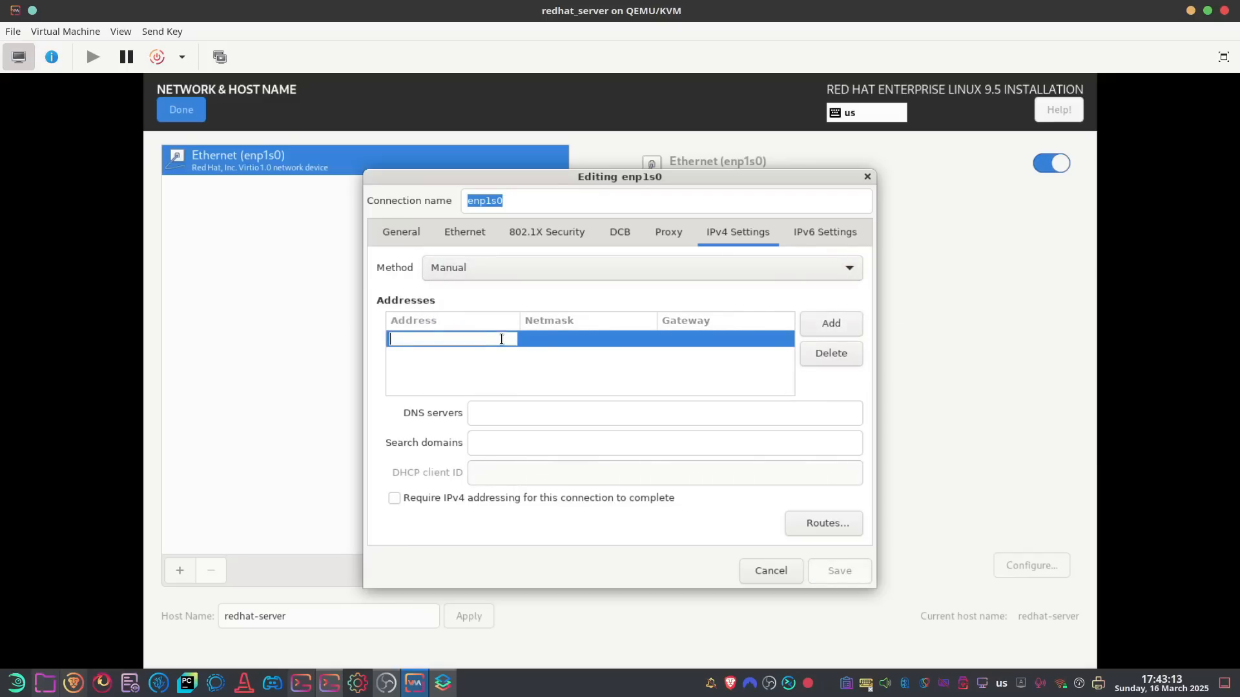
text(192.168.122.)
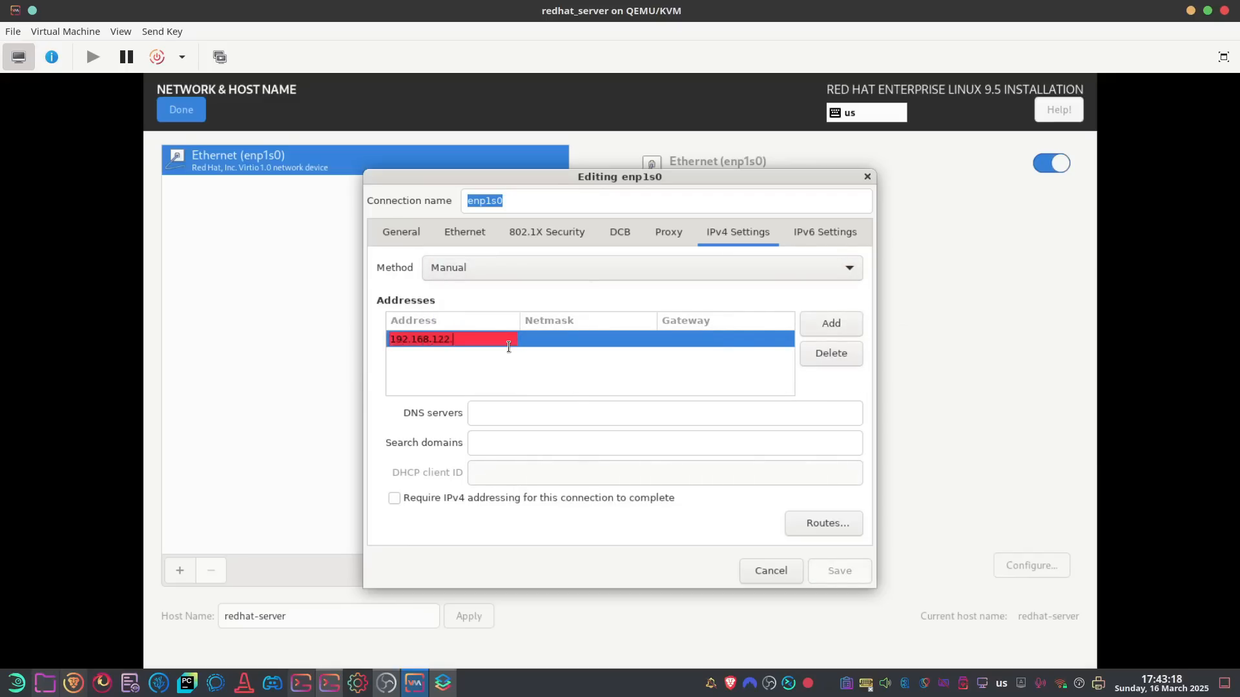
text(100)
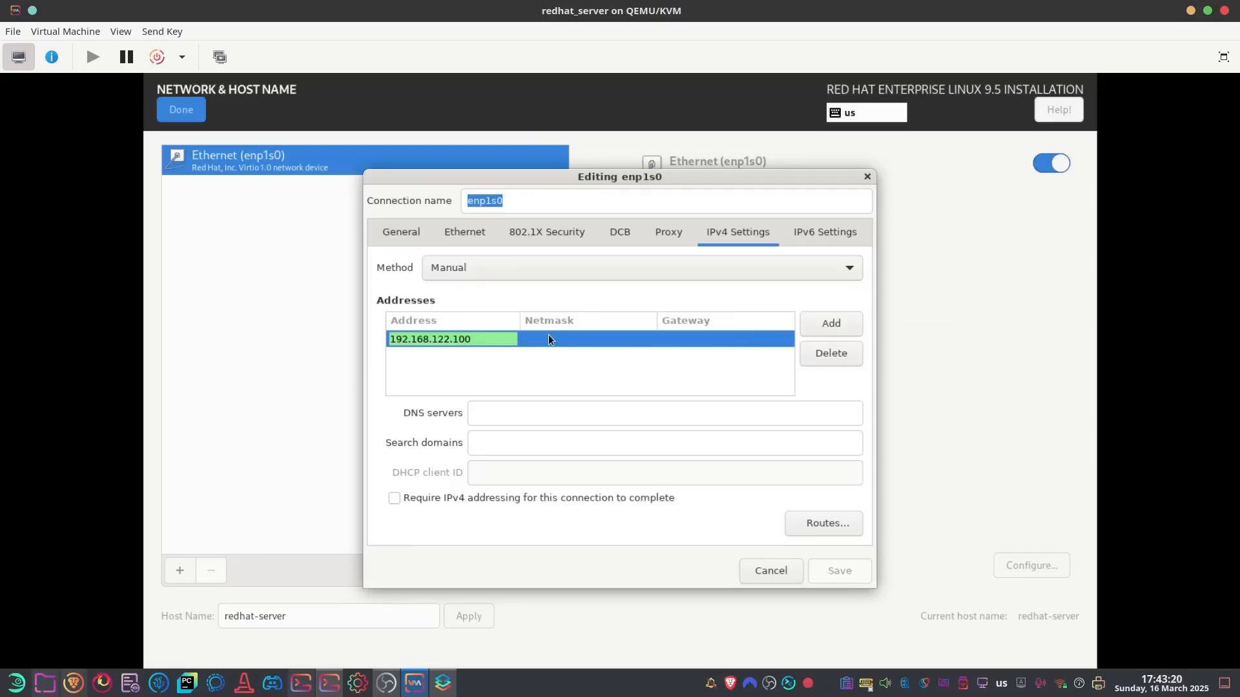
click(548, 339)
text(25)
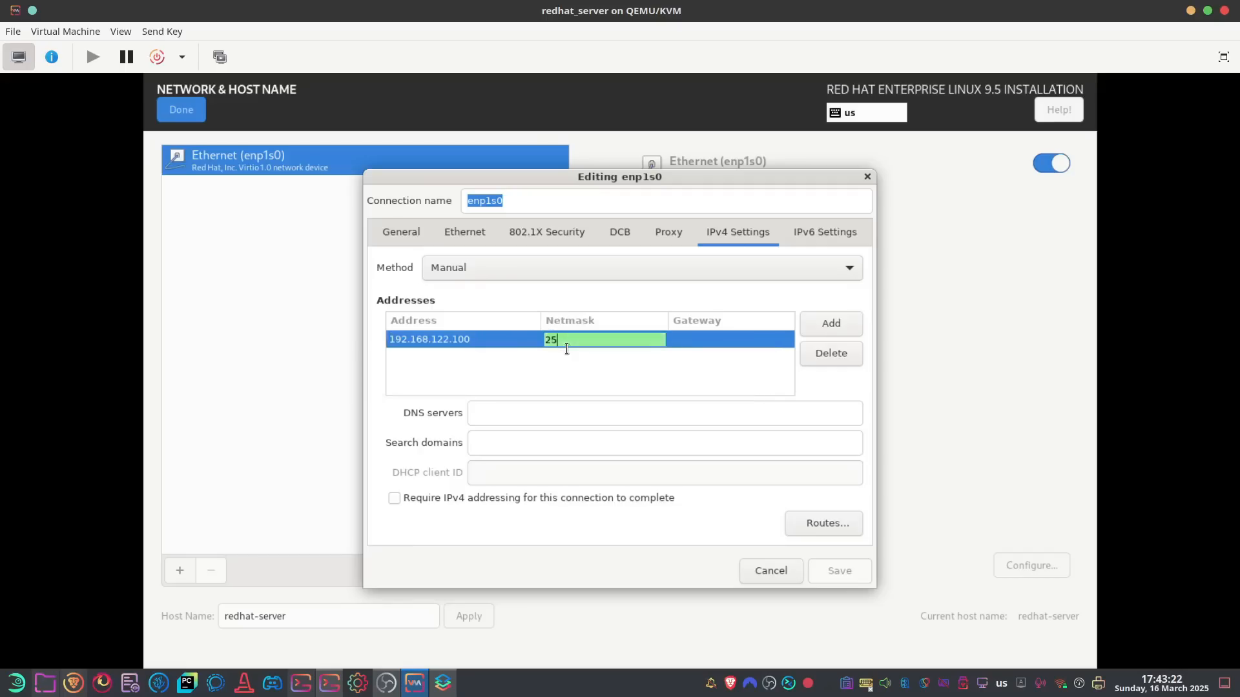
text(5.255.255)
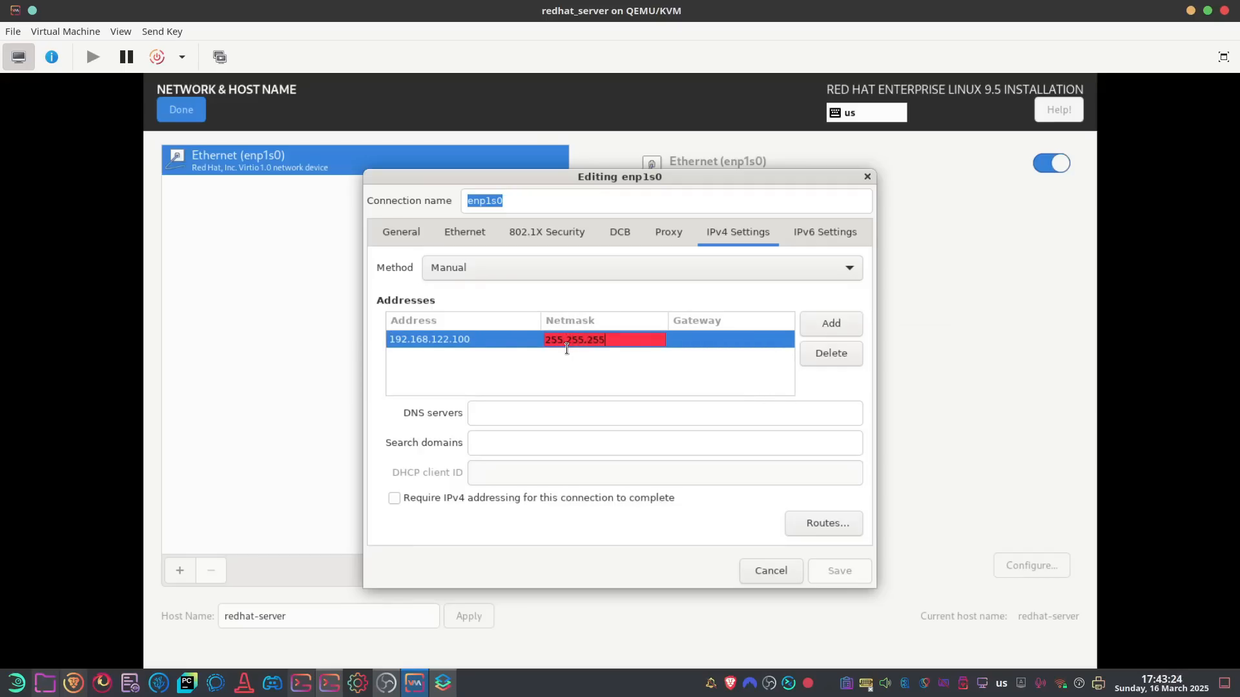
text(.0)
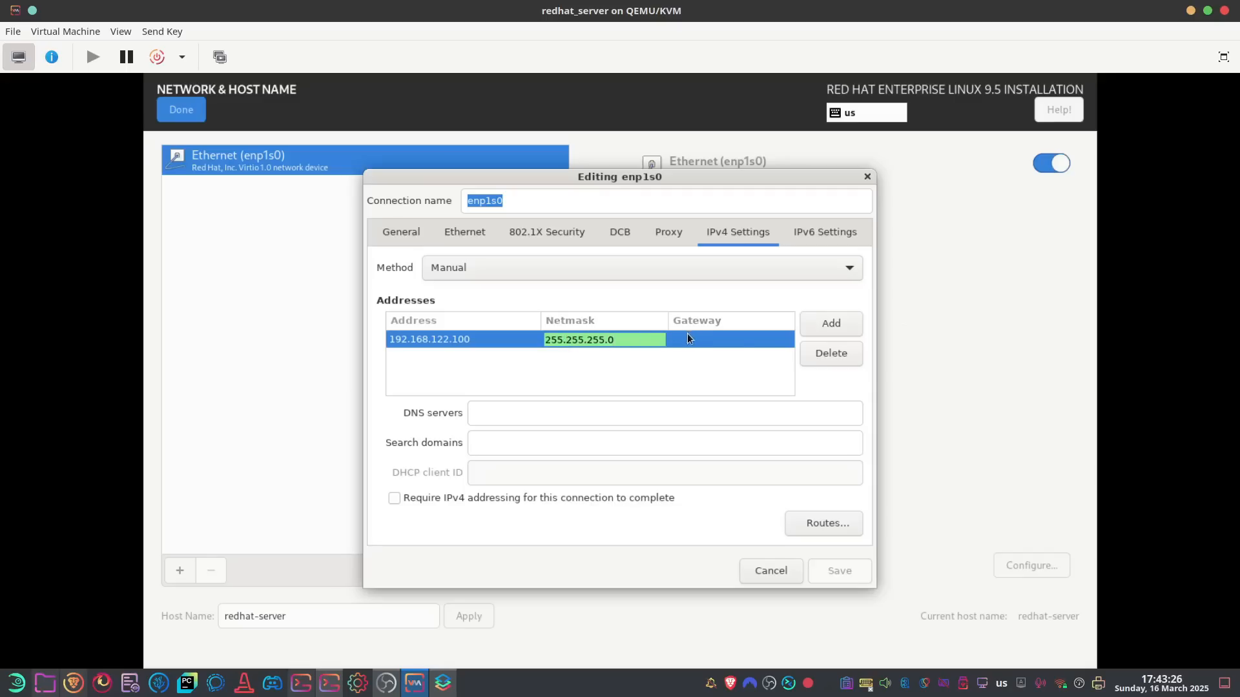
click(689, 337)
text(192)
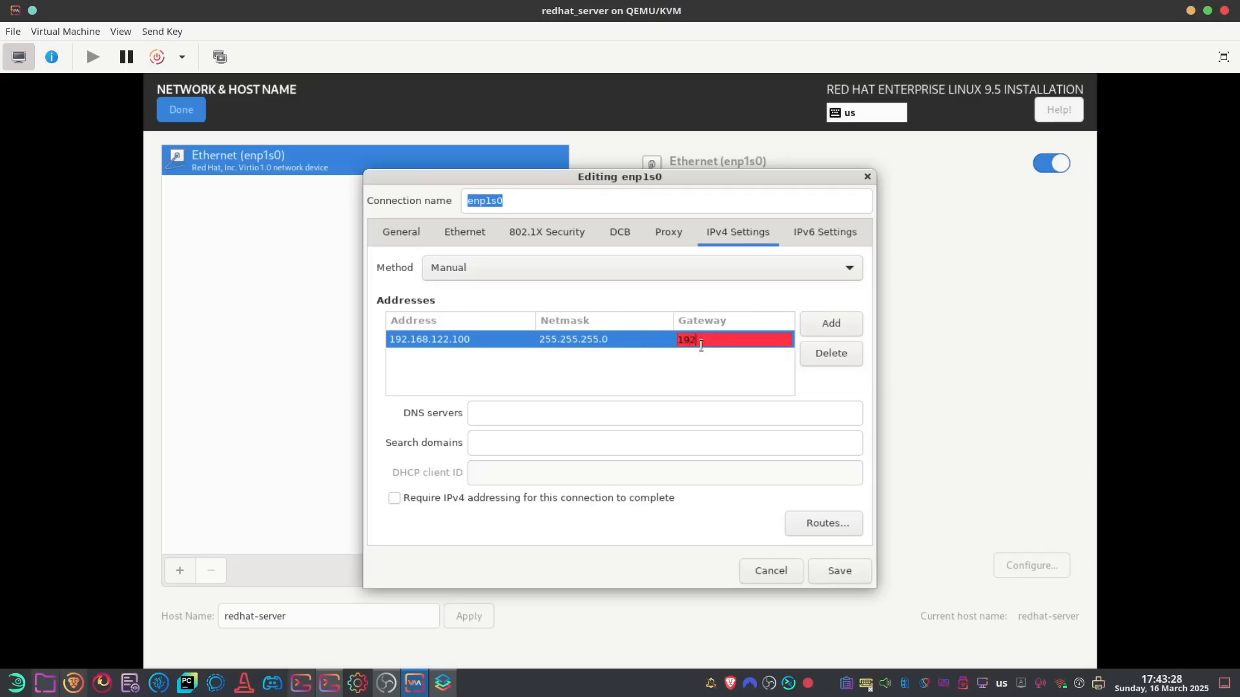
text(.168.122.1)
key(Return)
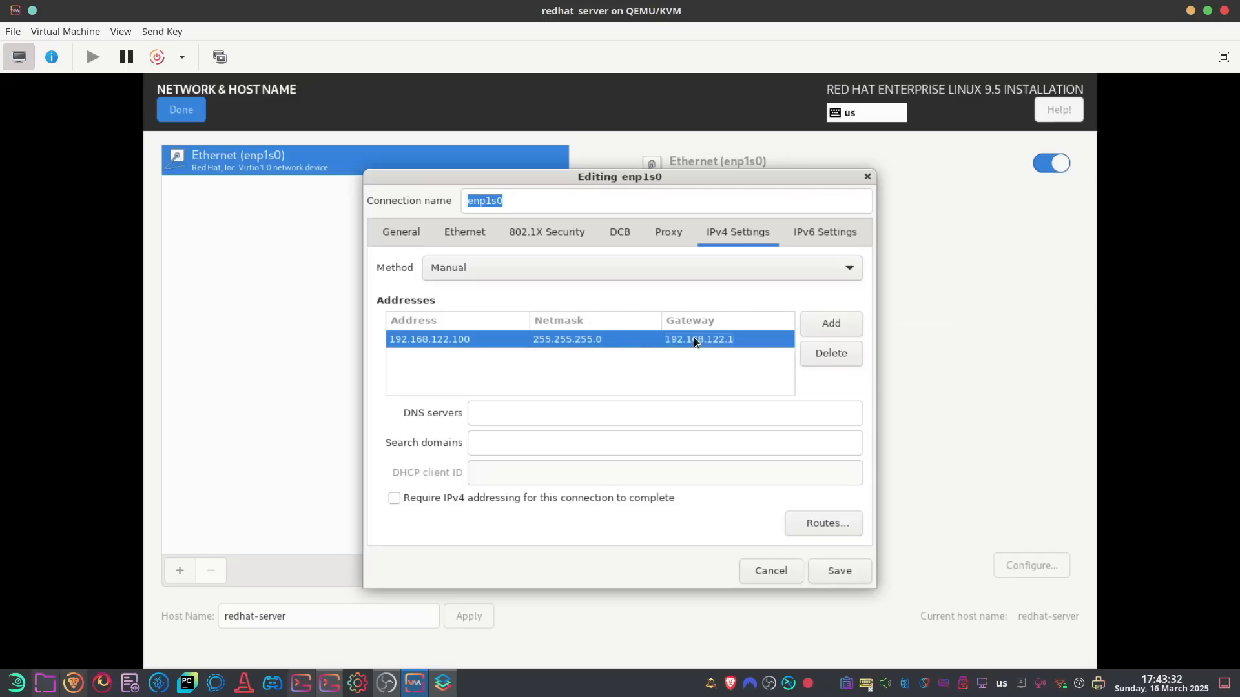
Add DNS server 192.168.122.1, save, and reconnect Ethernet to apply the static address
click(620, 413)
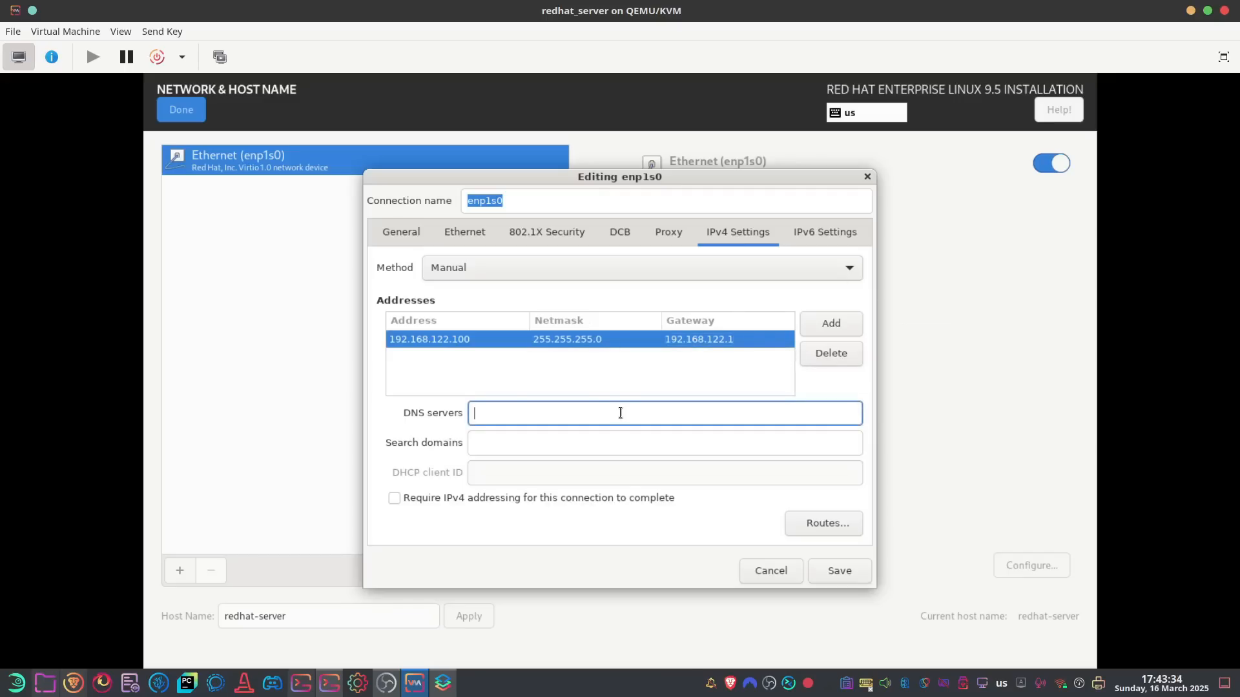
text(192.168)
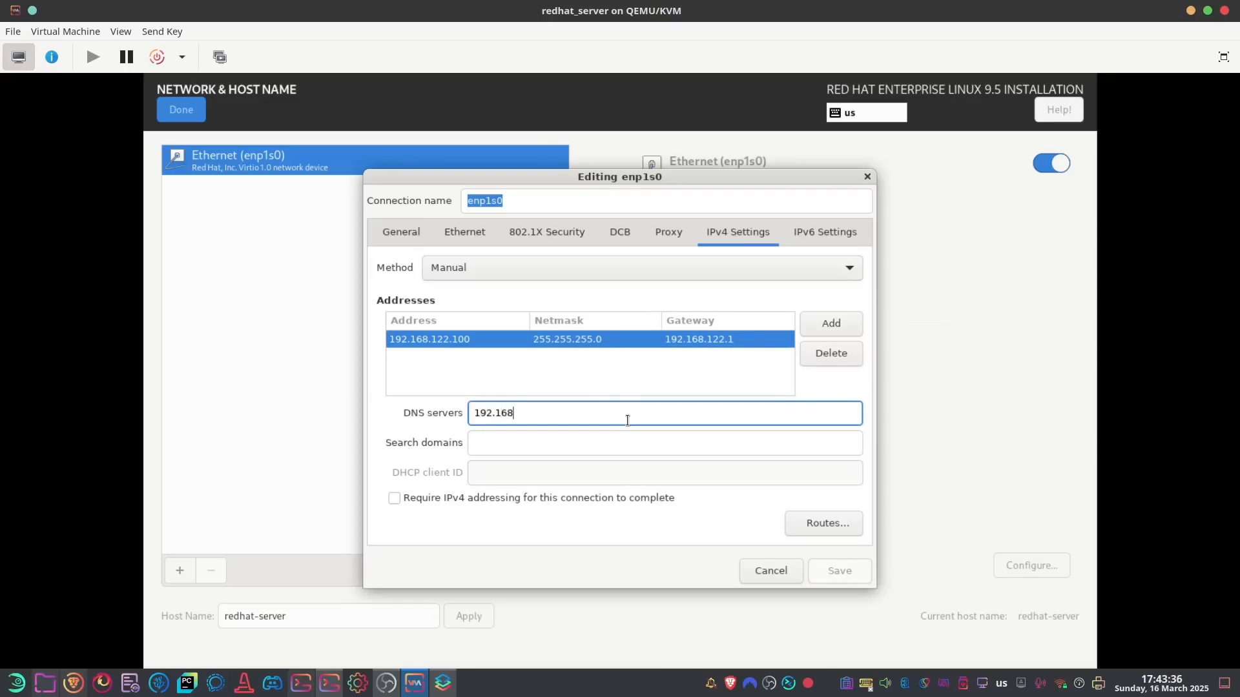
text(.122.1)
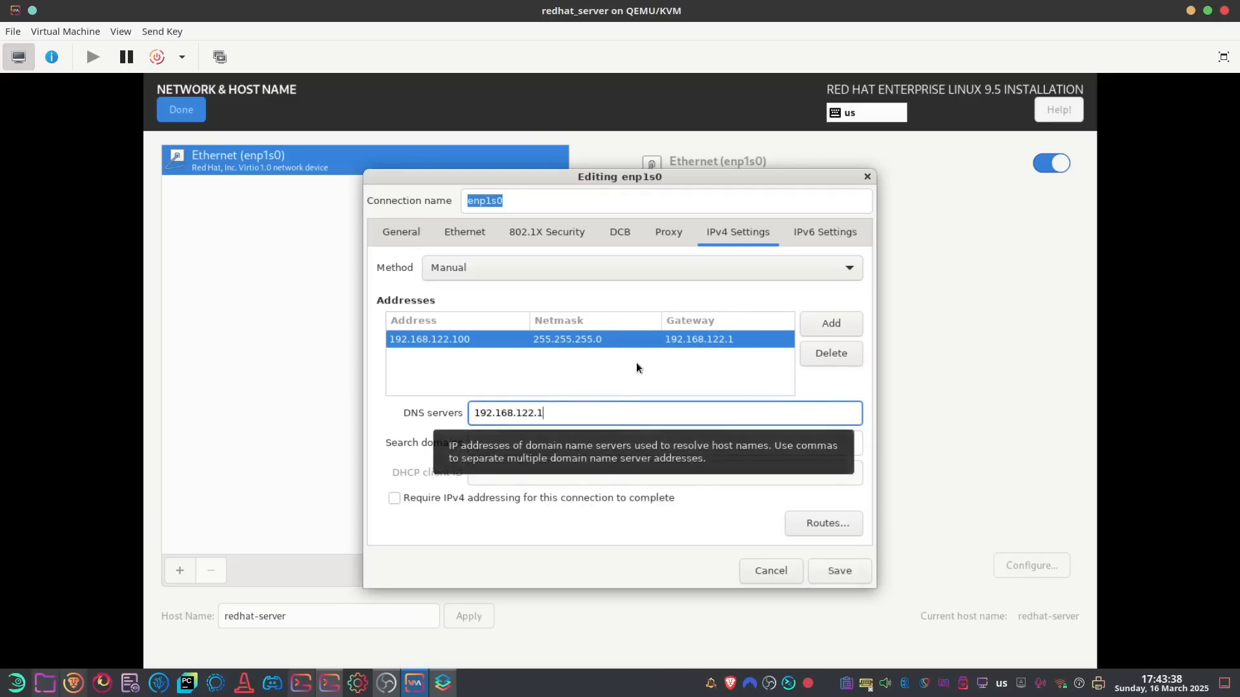
click(847, 572)
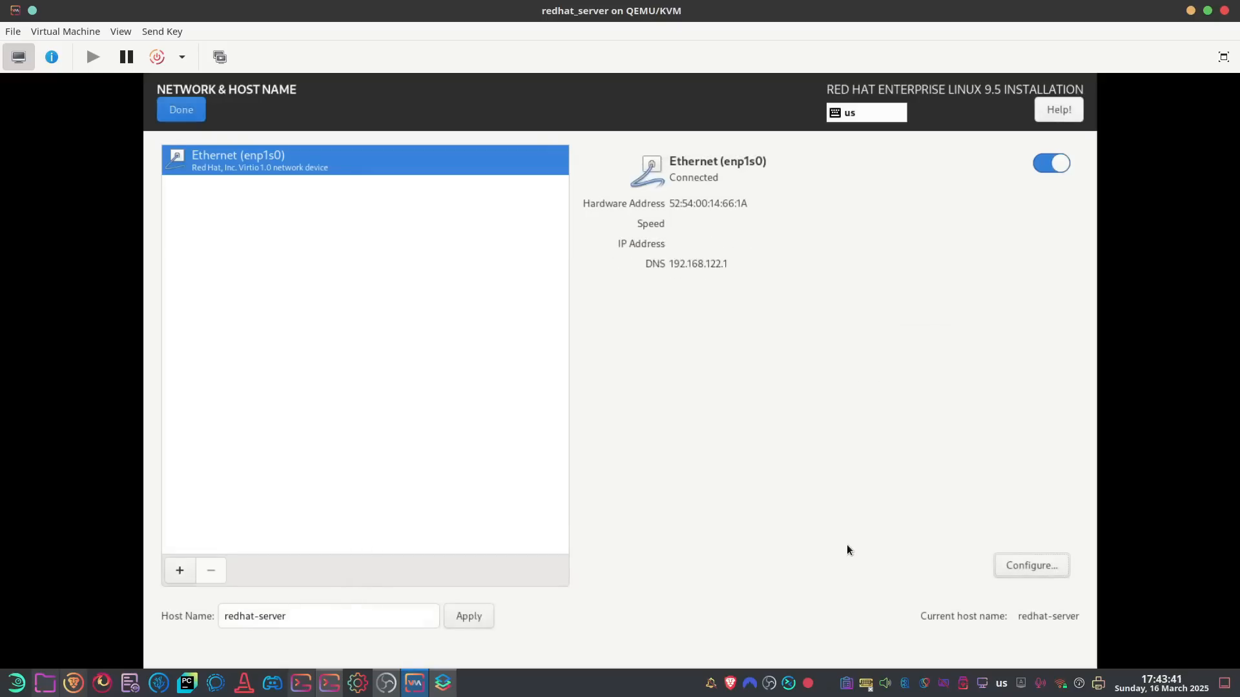
click(1048, 163)
click(1055, 166)
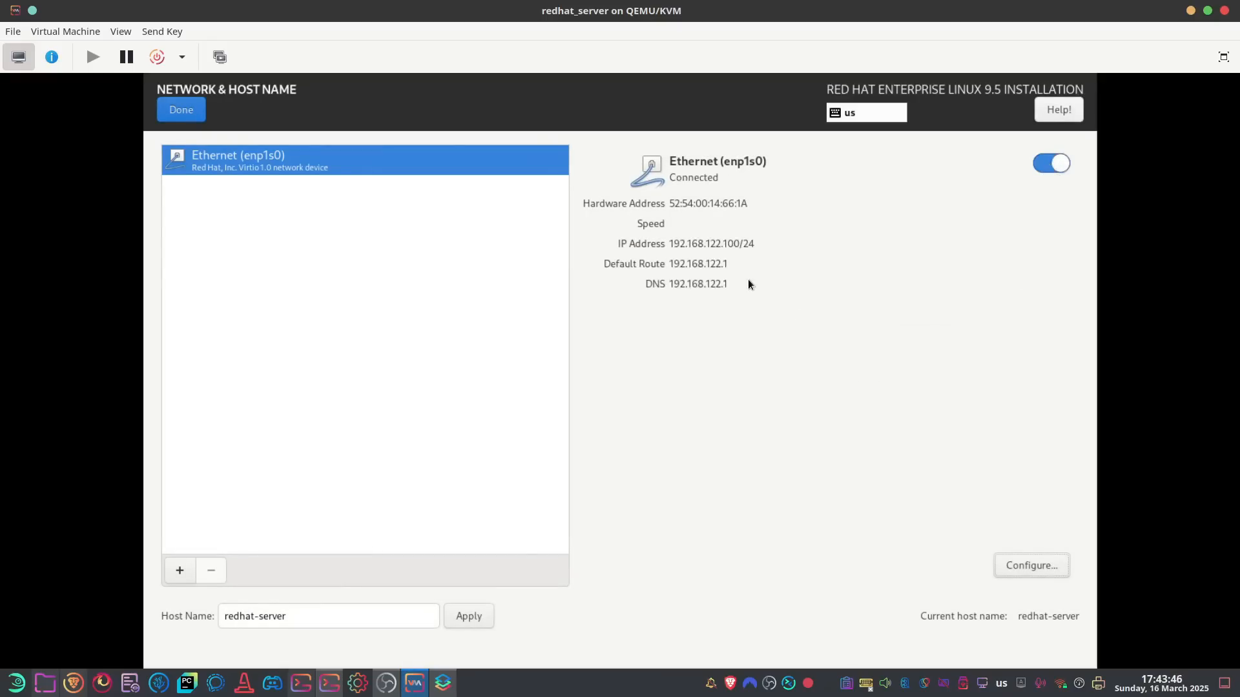
Create administrator user user1 with a password and its confirmation
click(176, 109)
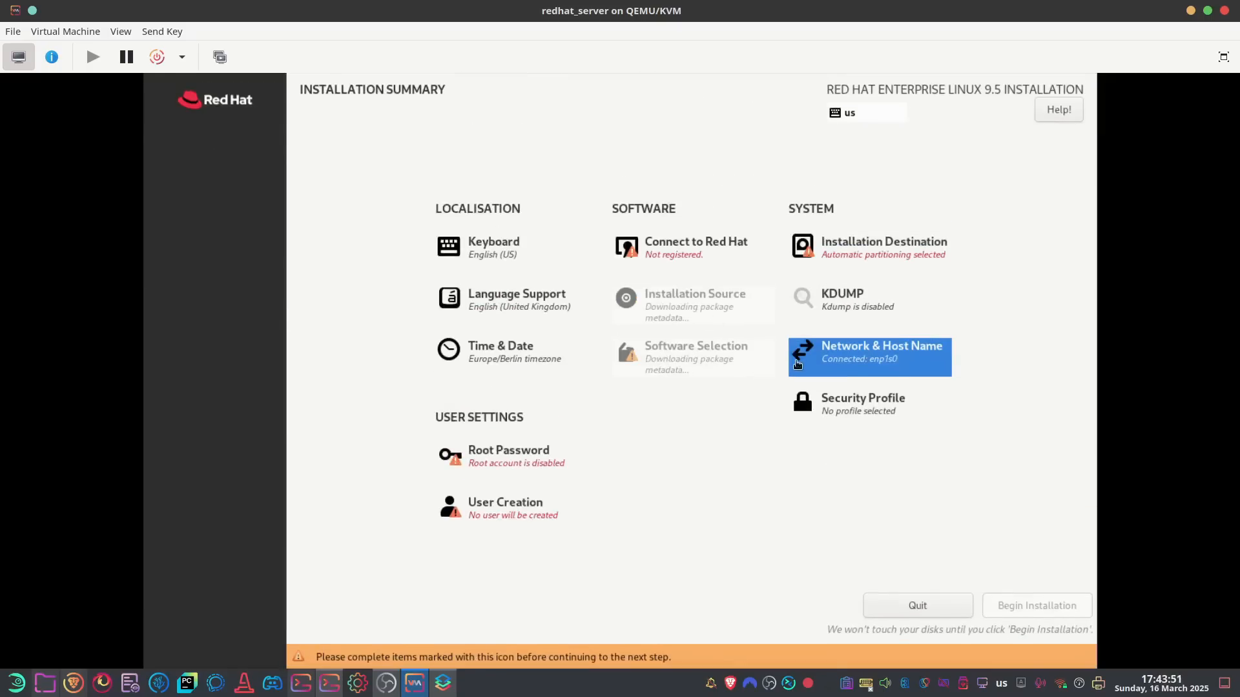
click(511, 506)
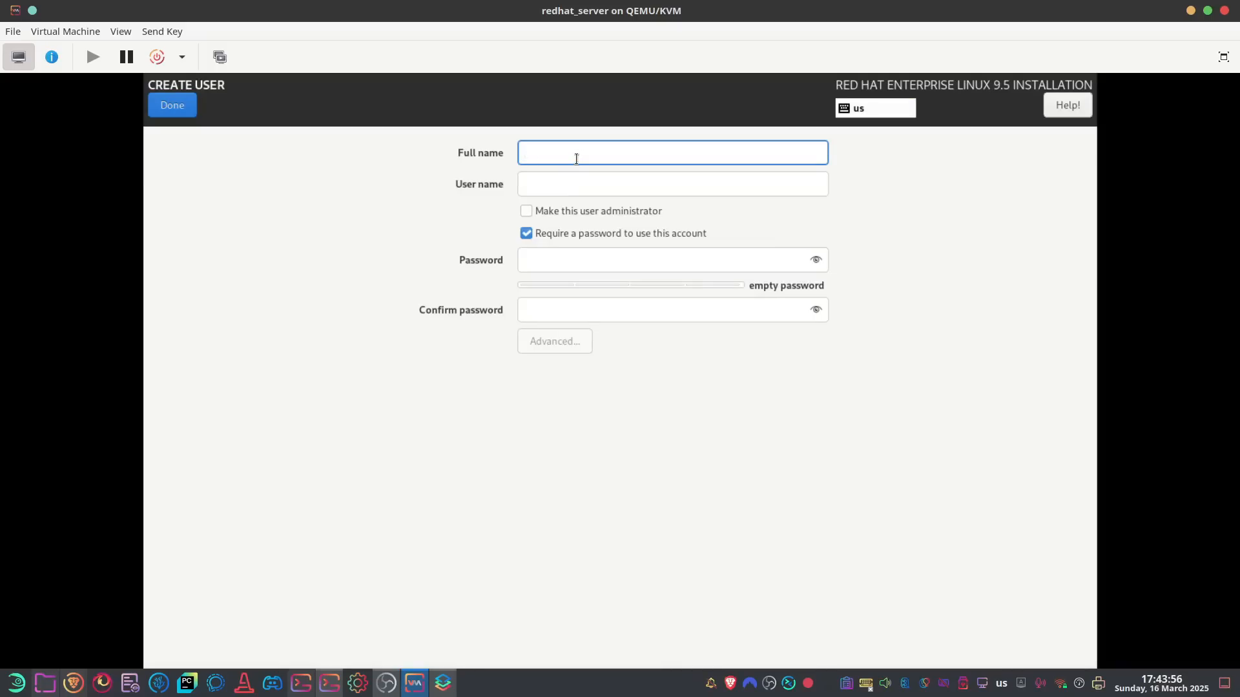
text(user1)
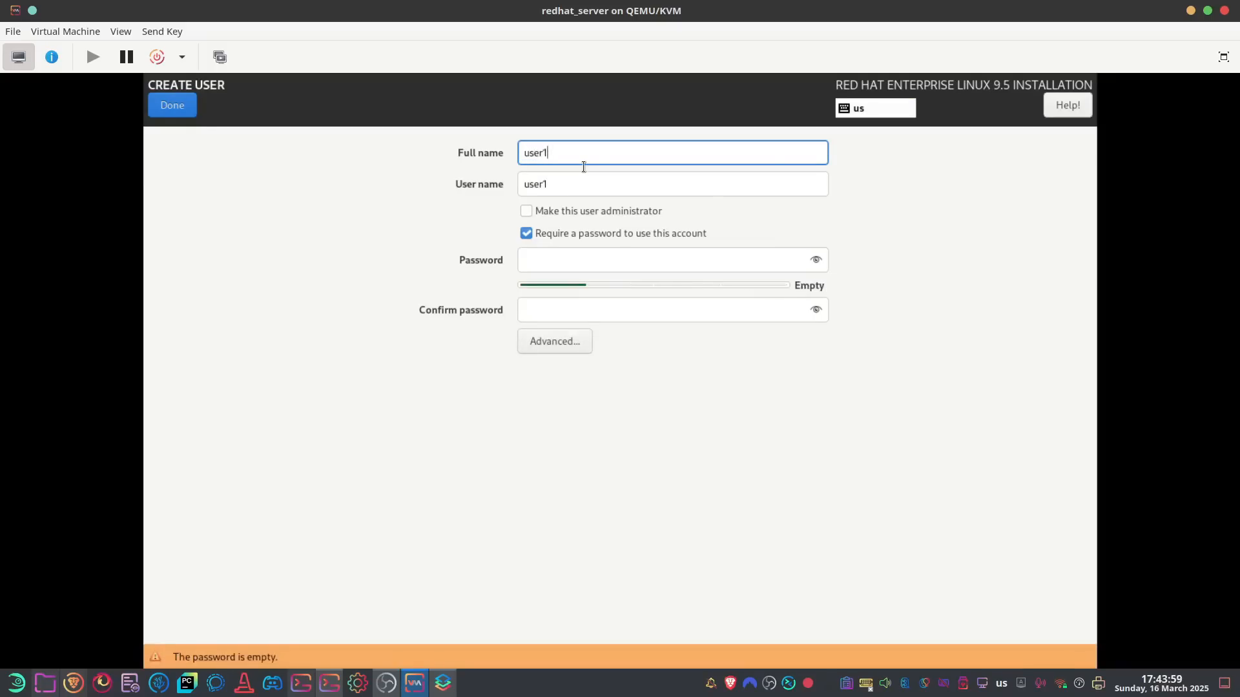
key(Tab)
key(Tab)
key(space)
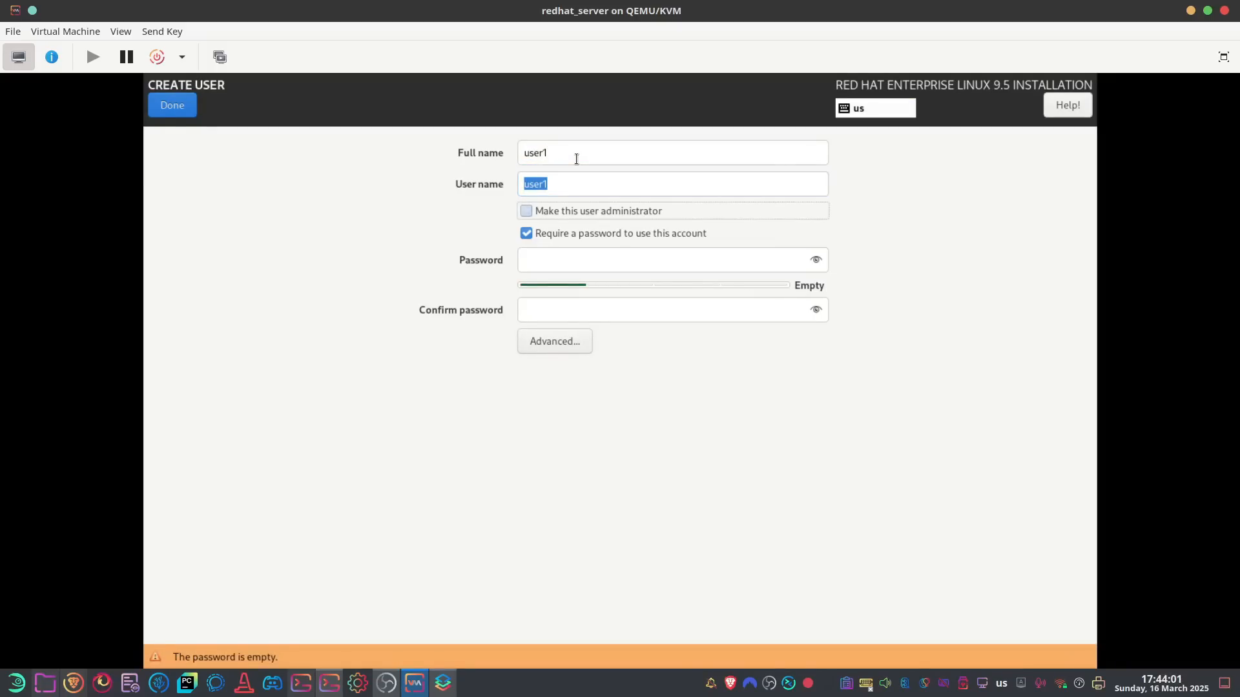
key(Tab)
key(Tab)
text(********)
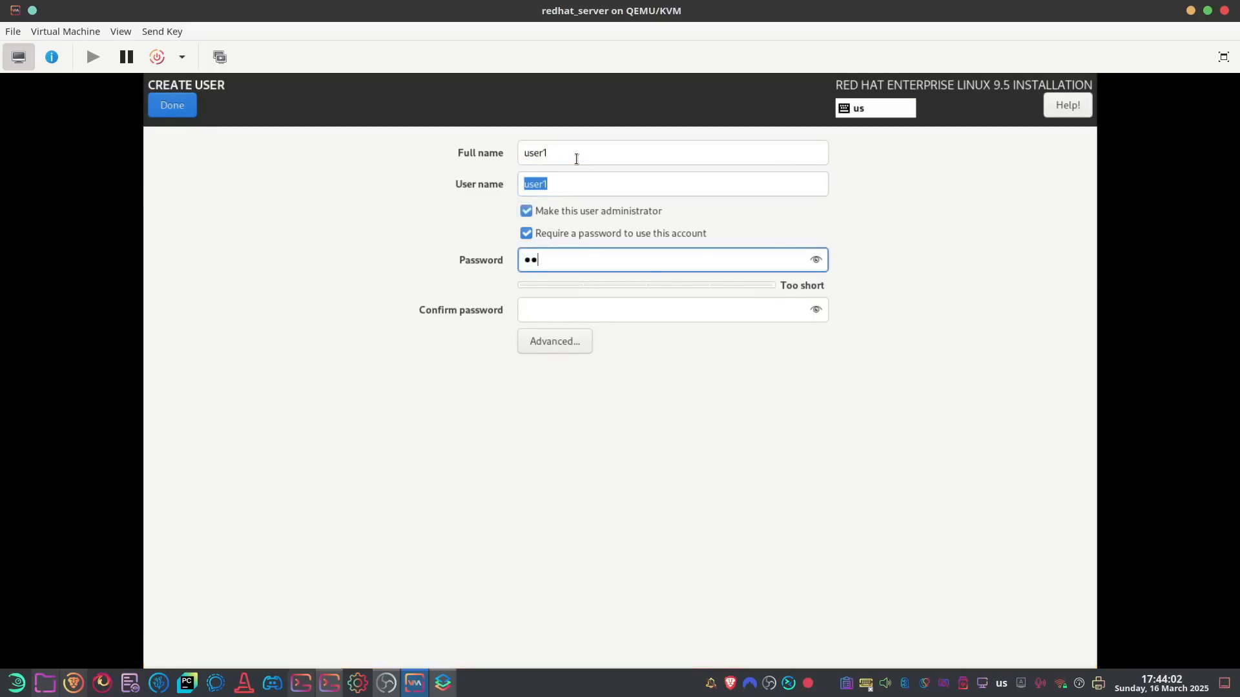
key(Tab)
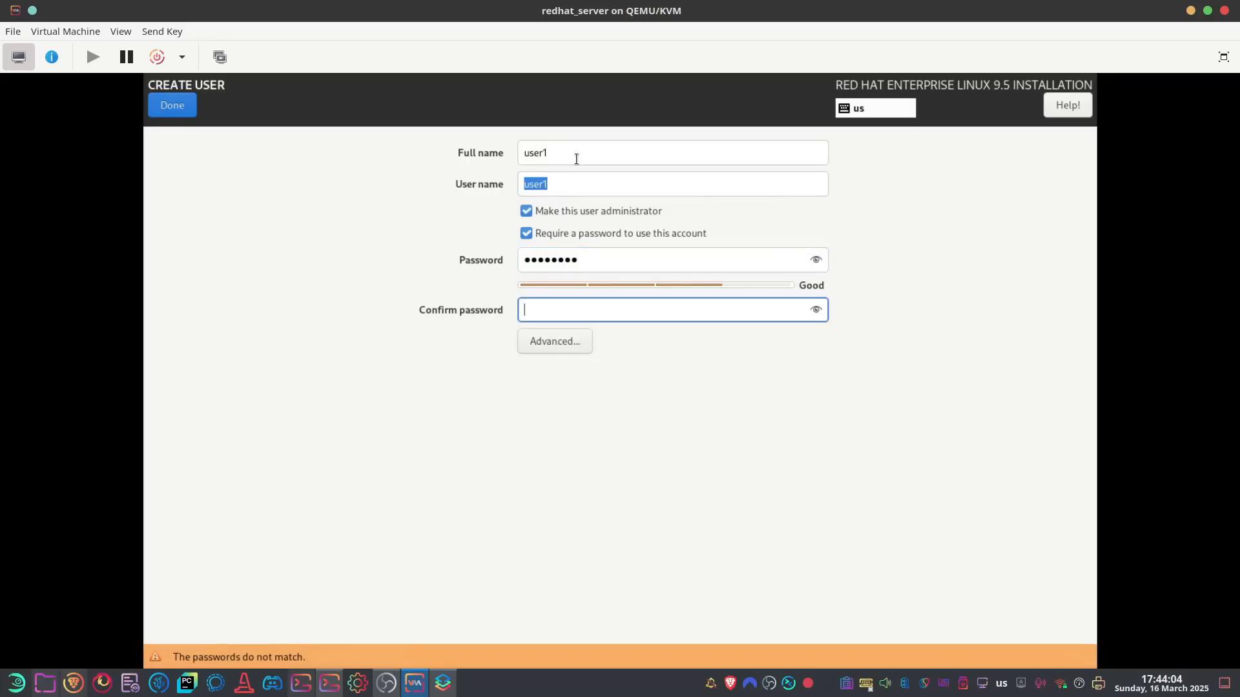
text(********)
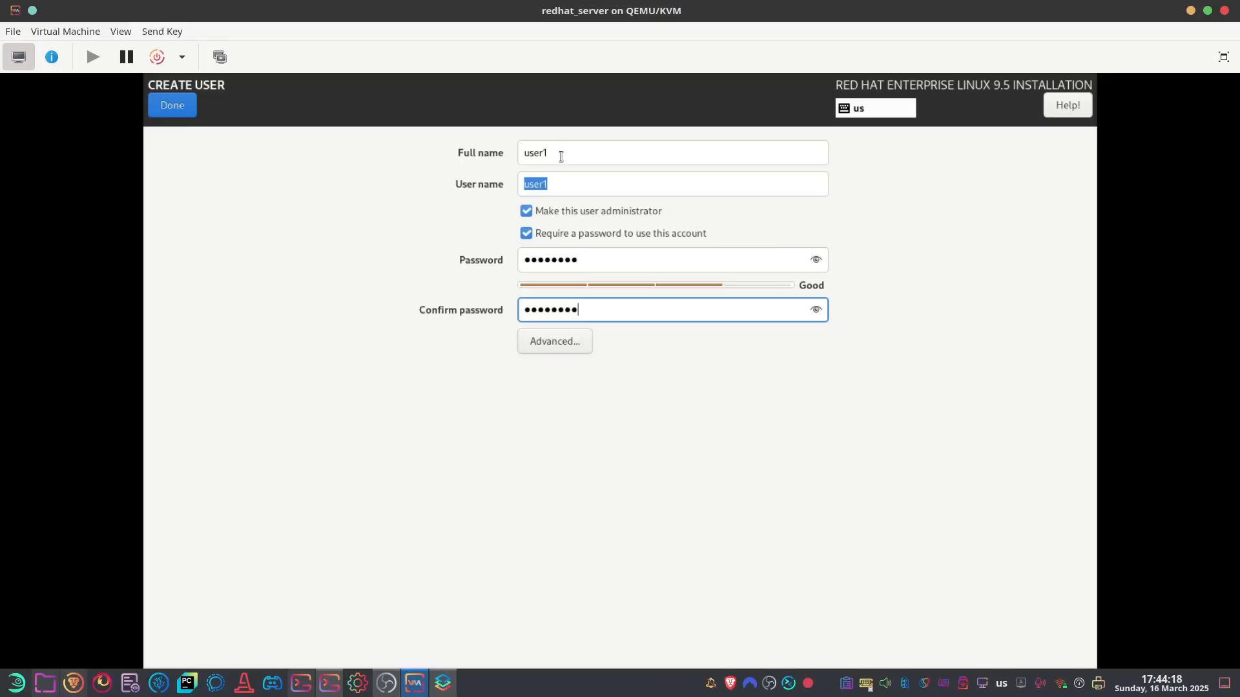
click(181, 104)
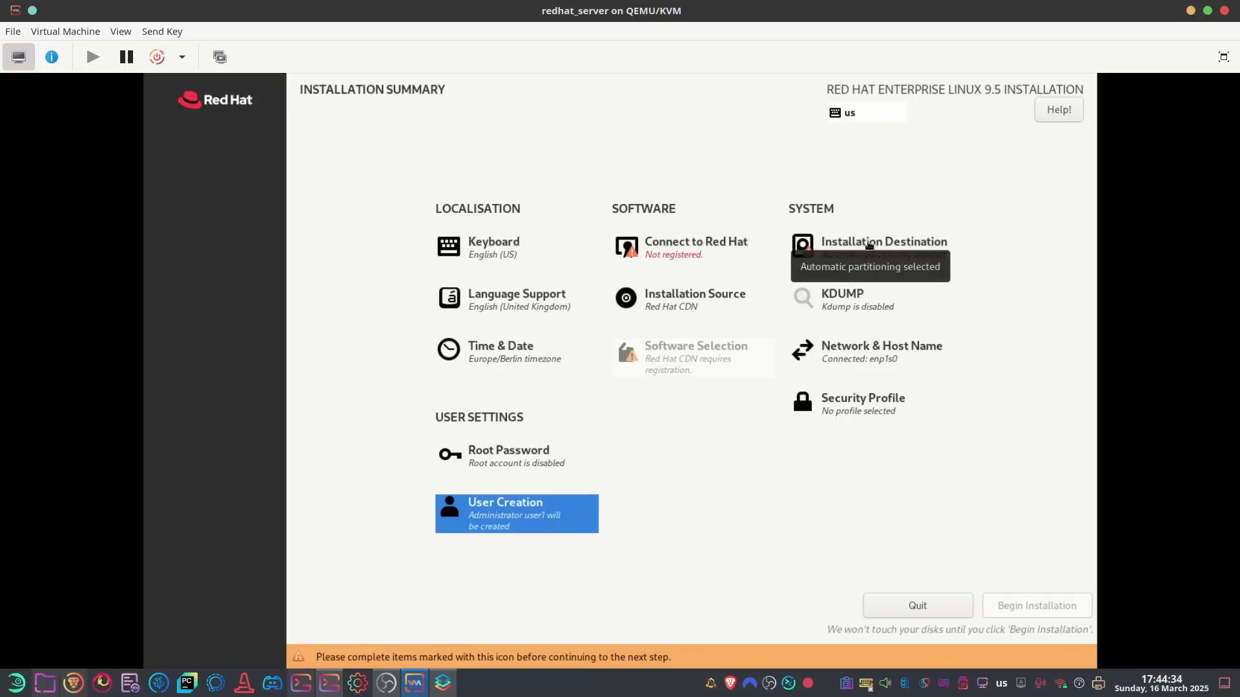
click(864, 411)
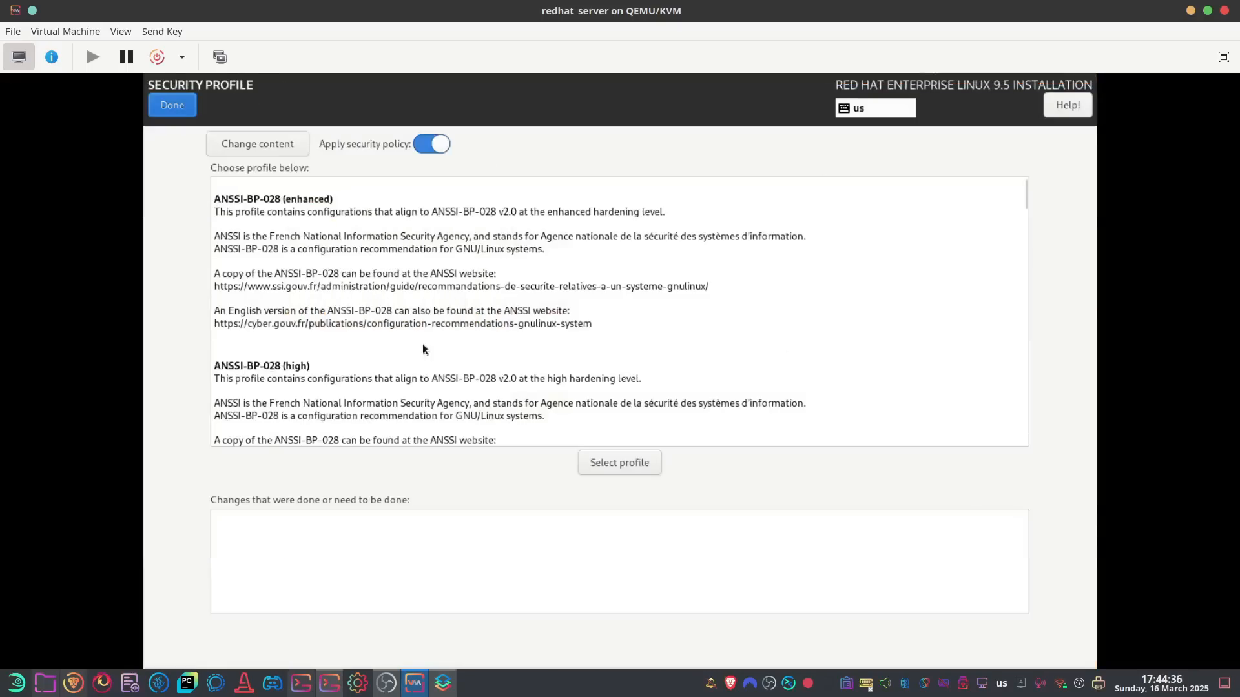
scroll(576, 247, down, 15)
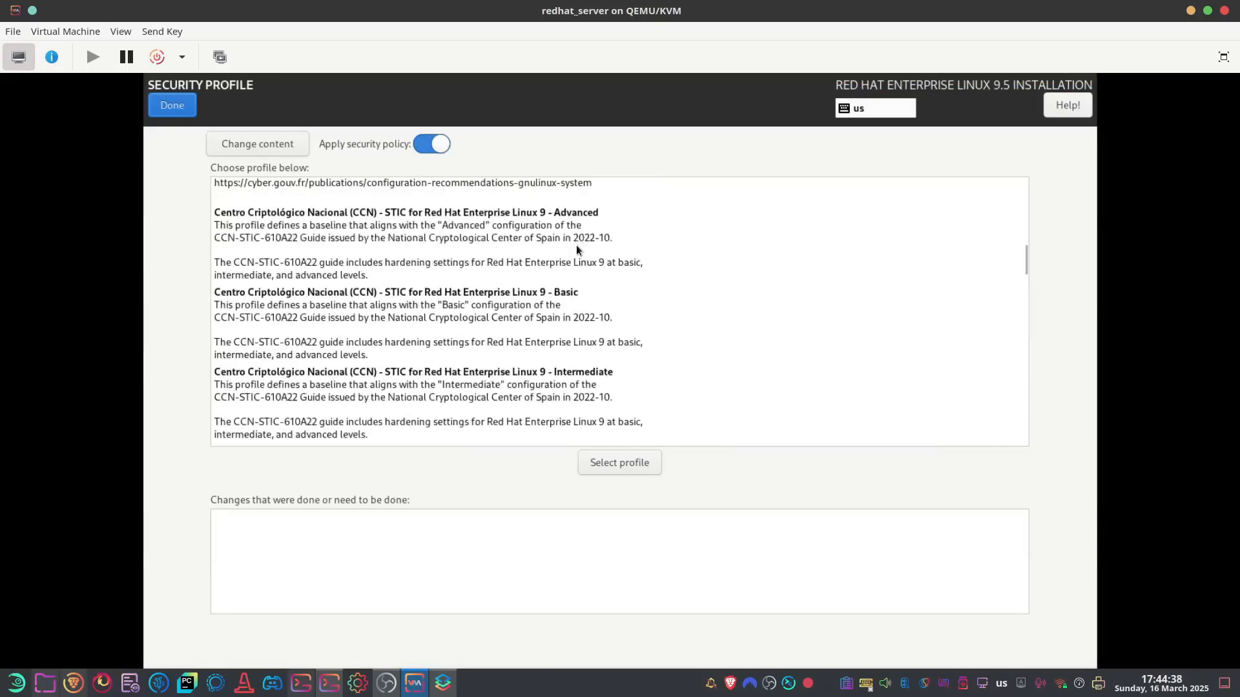
scroll(576, 246, down, 5)
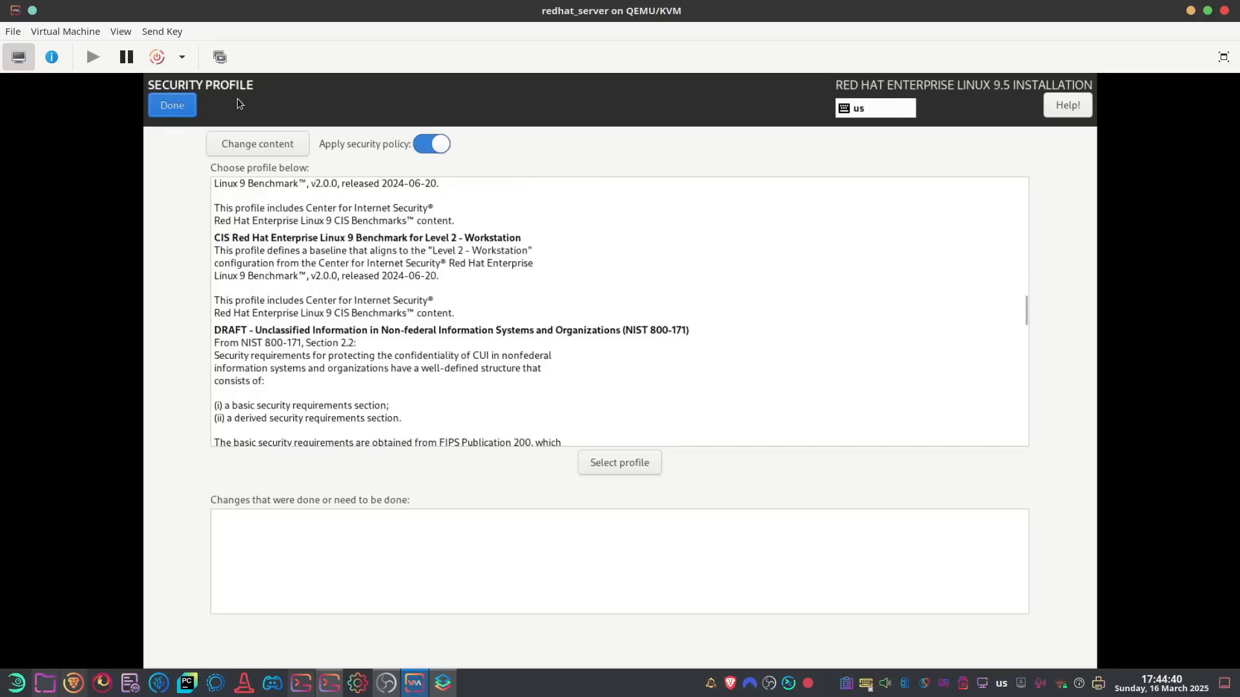
click(175, 105)
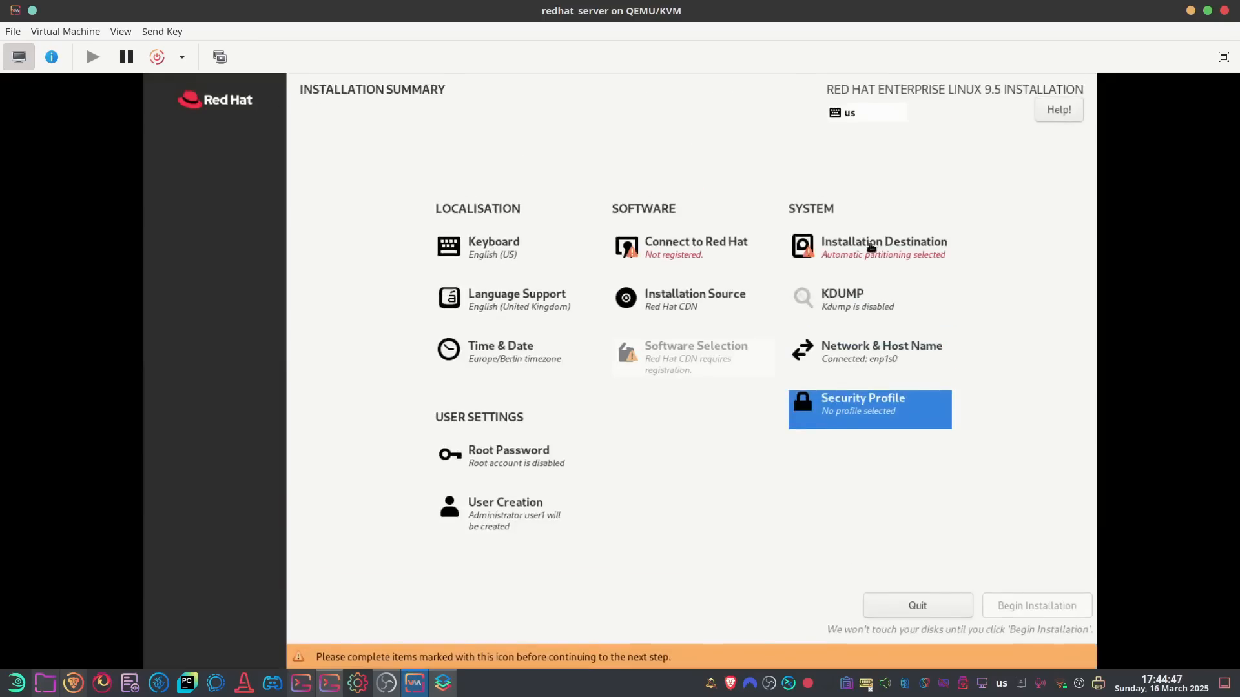
Reselect the 24 GiB vda disk and choose Custom storage configuration
click(869, 248)
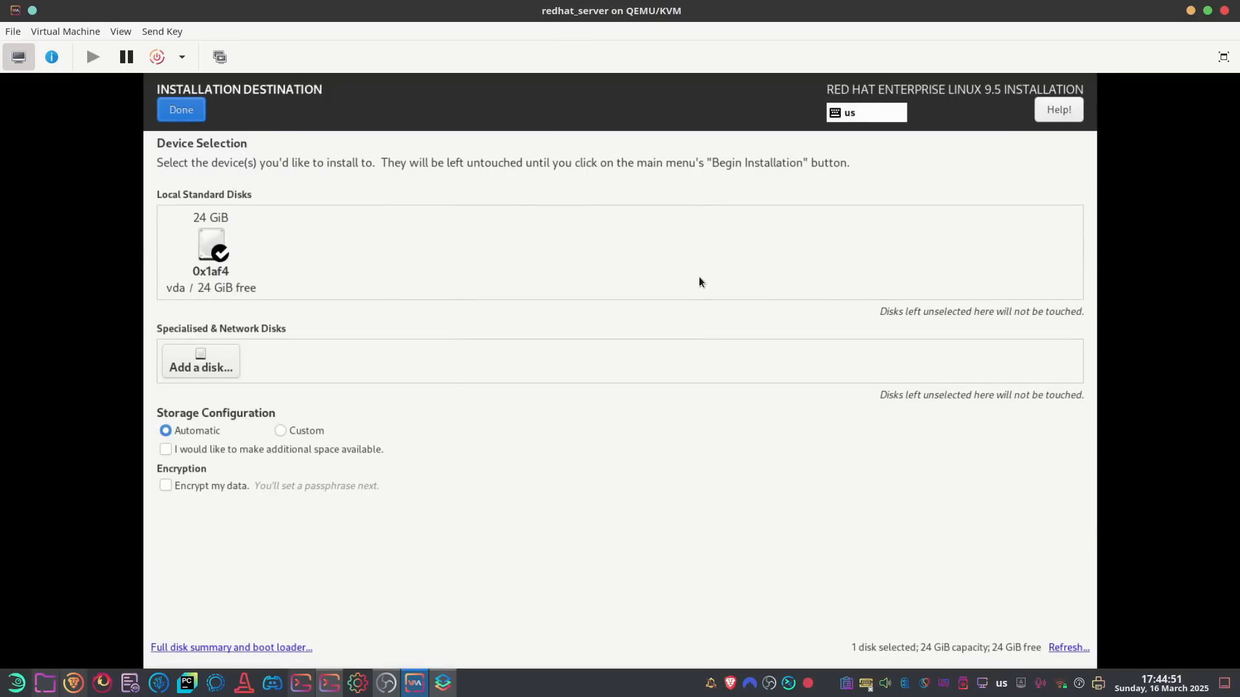
click(223, 252)
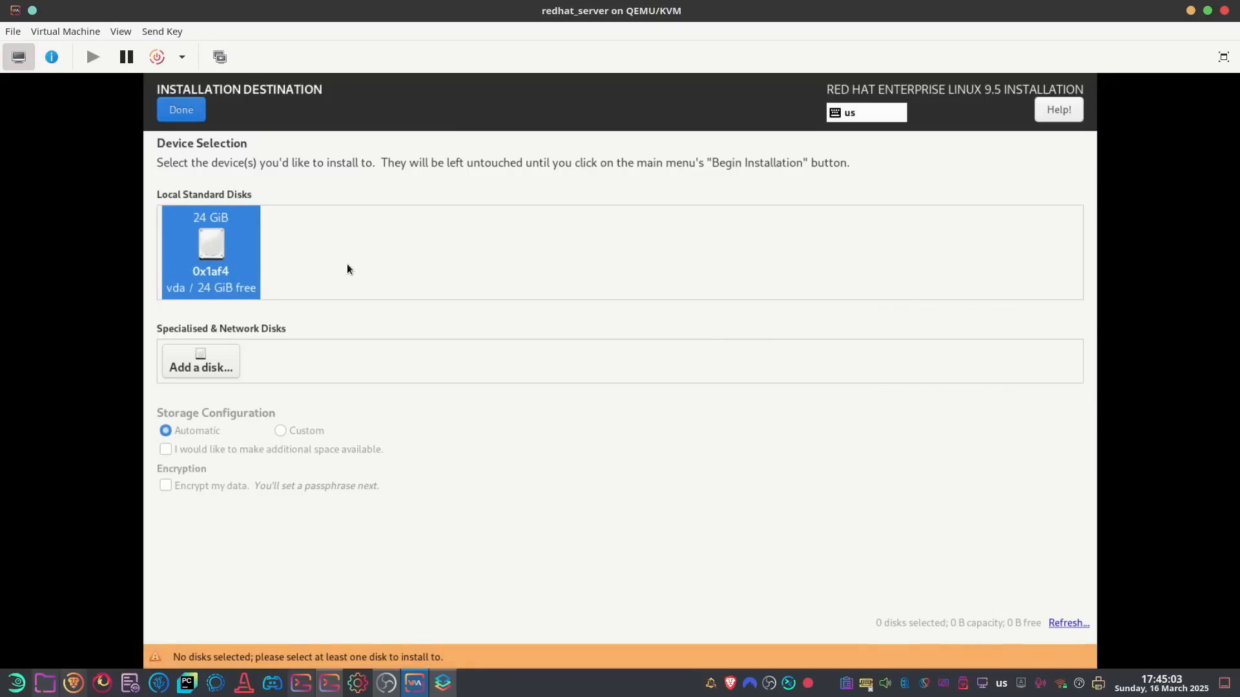
click(209, 252)
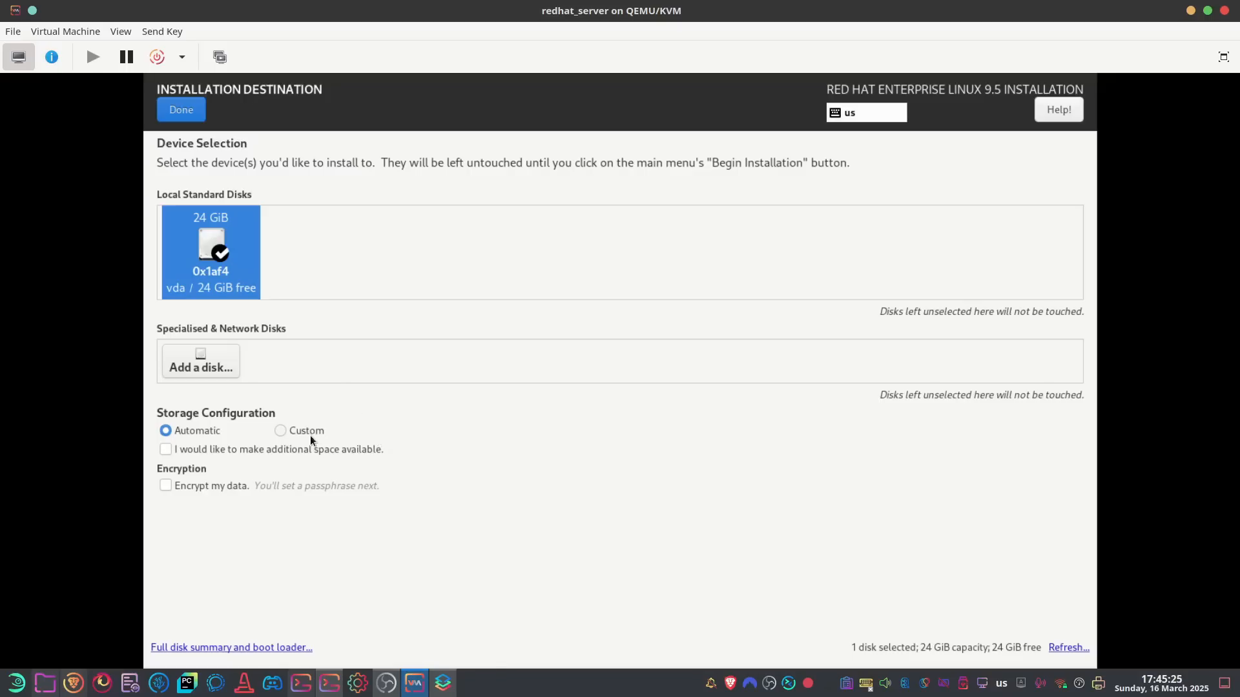
click(278, 430)
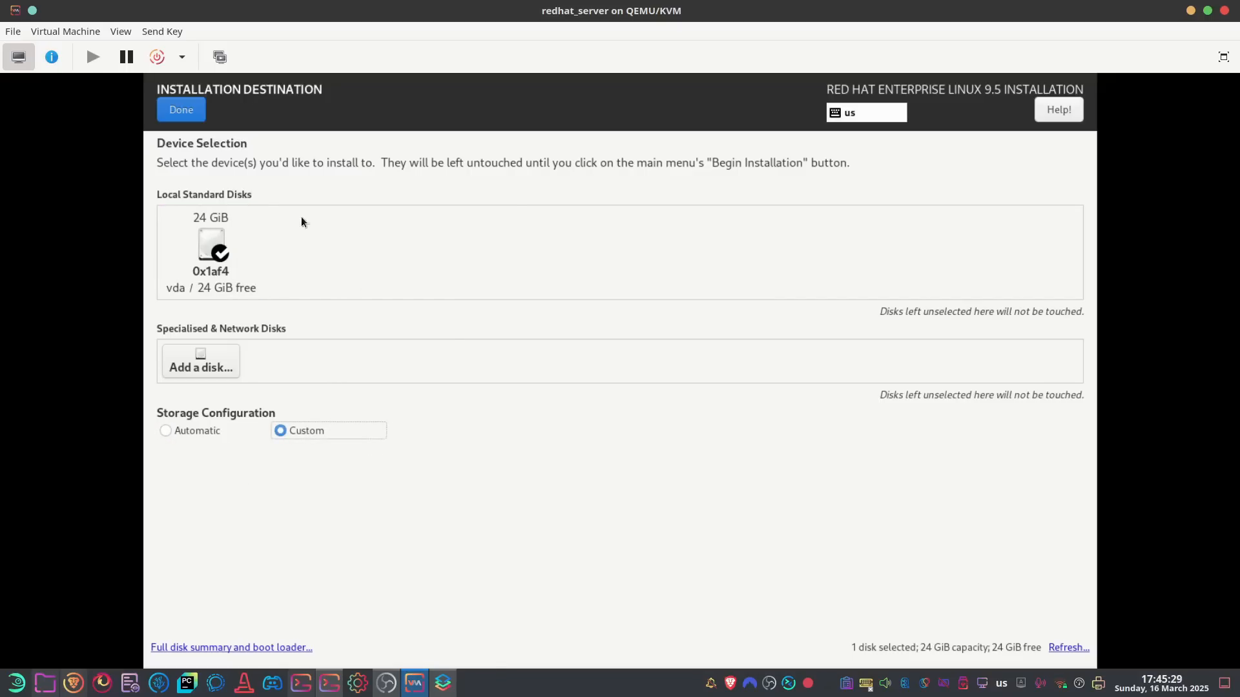
click(173, 111)
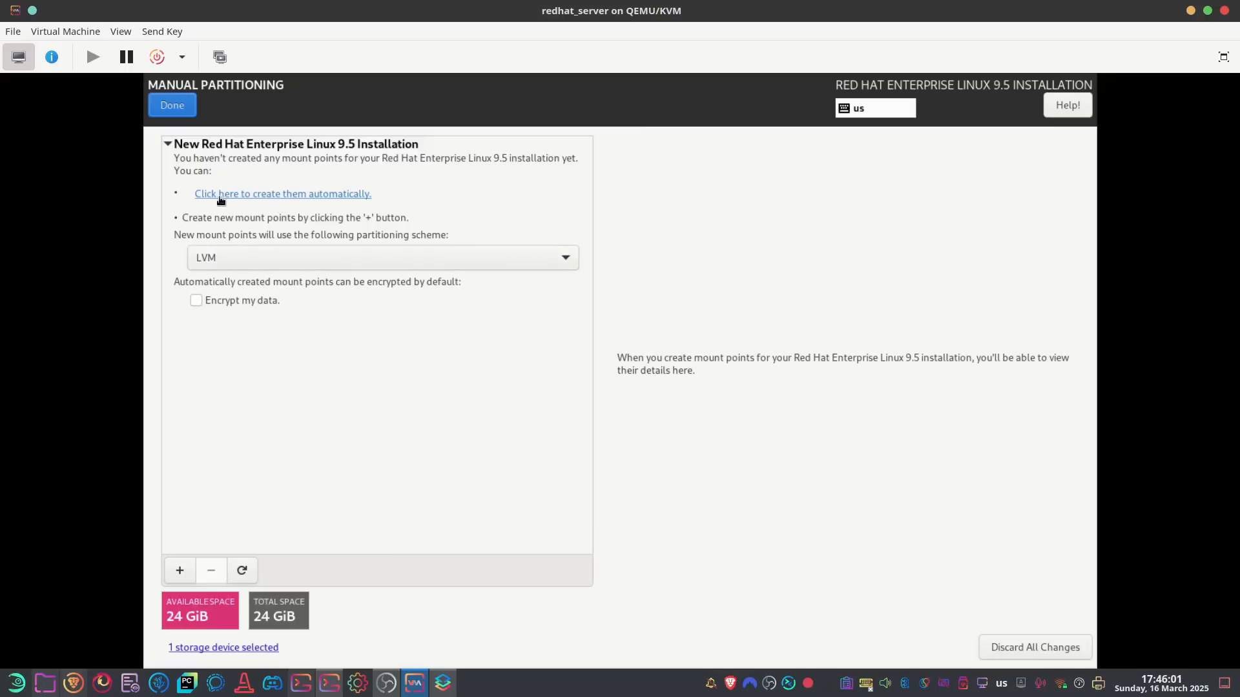
Auto-create the default mount points and set swap to 1.5 GiB with label swap
click(275, 196)
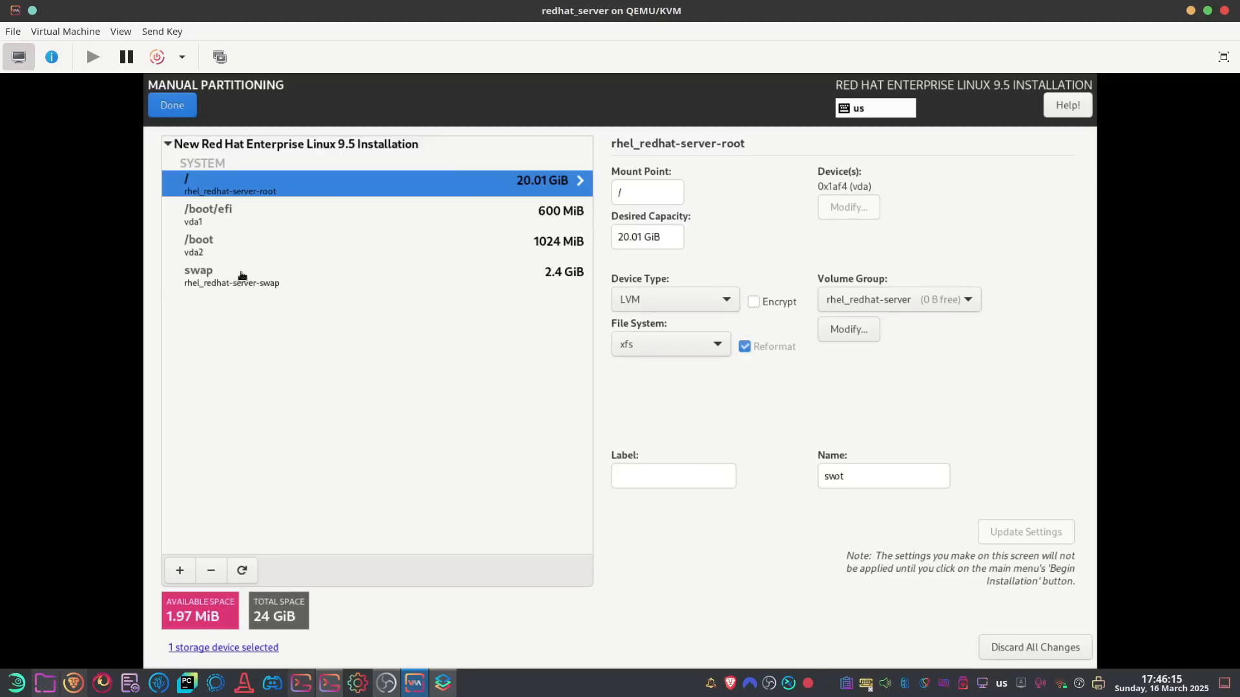
click(238, 276)
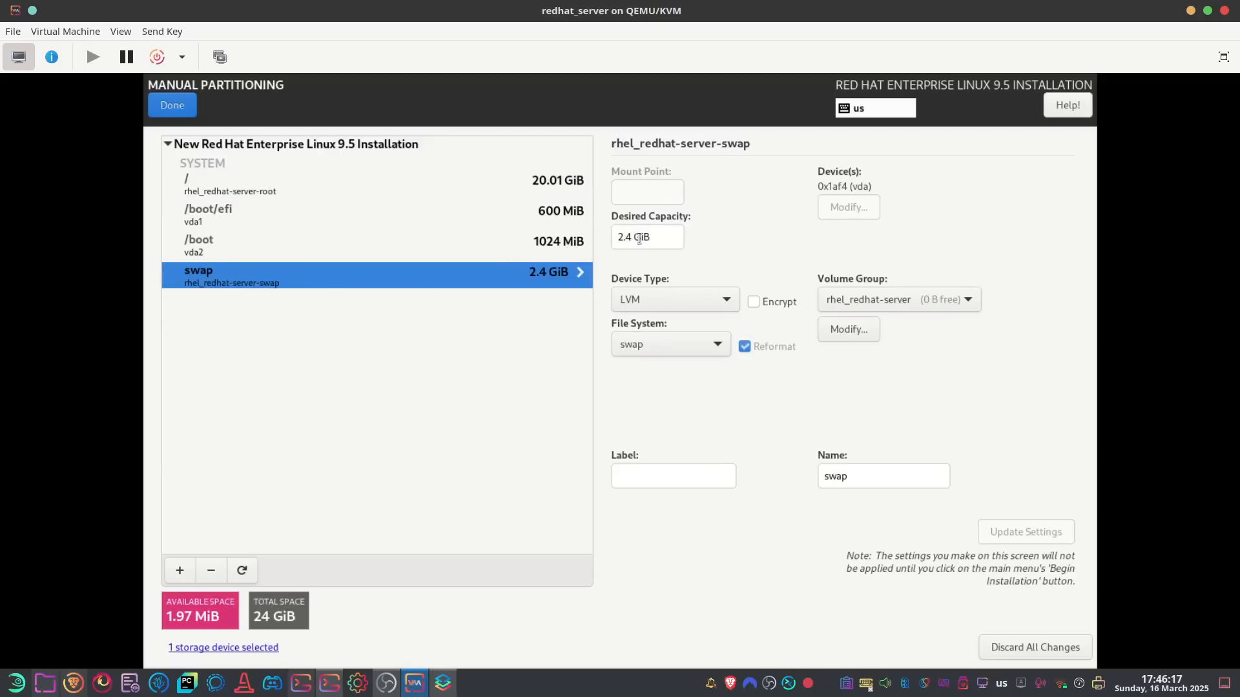
drag(636, 237, 608, 238)
key(BackSpace)
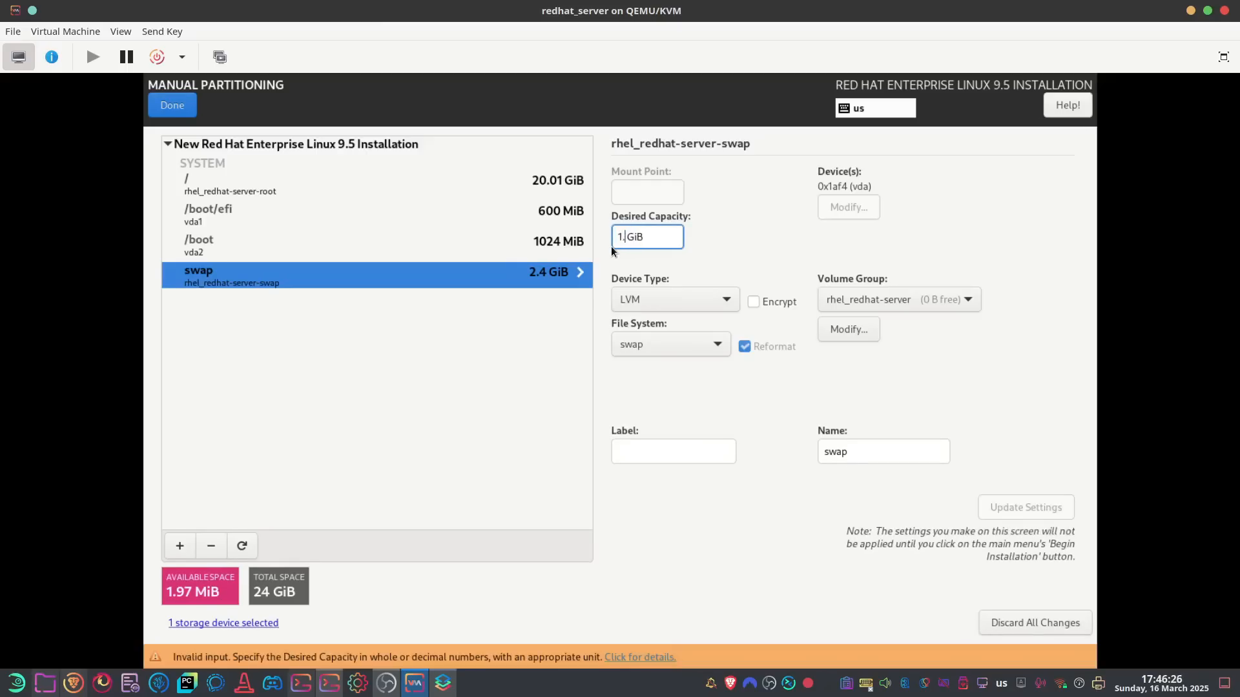
text(1.5)
click(661, 478)
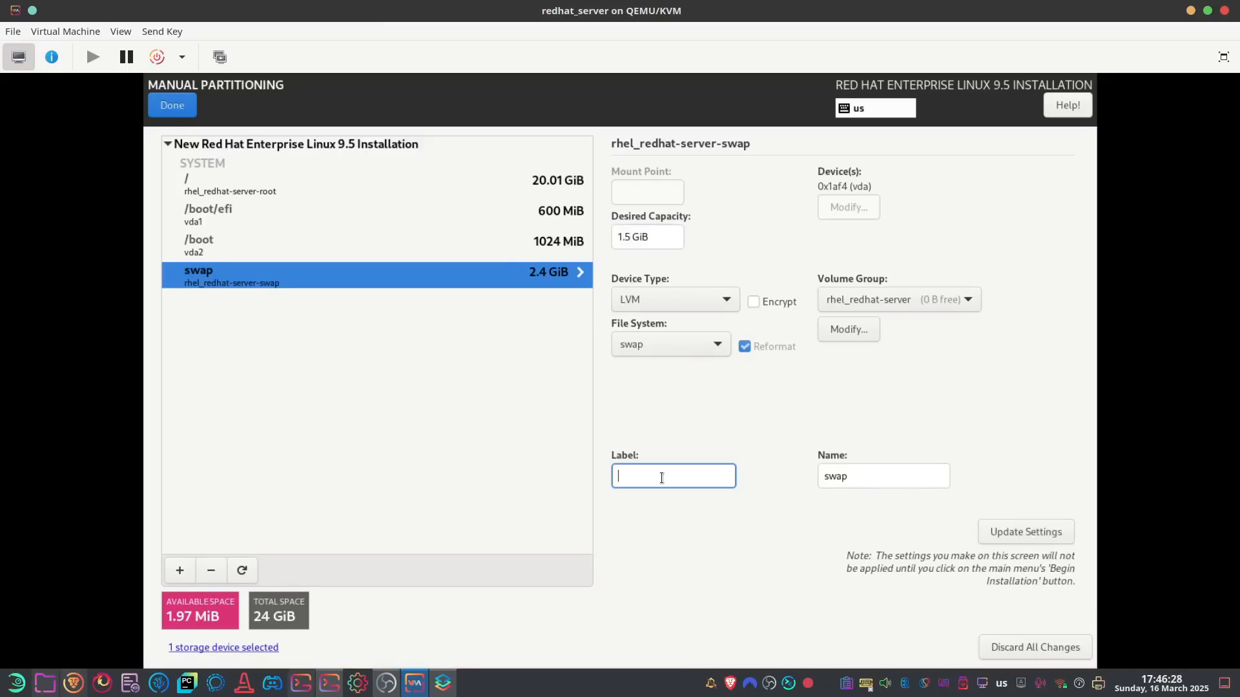
text(swap)
click(1030, 530)
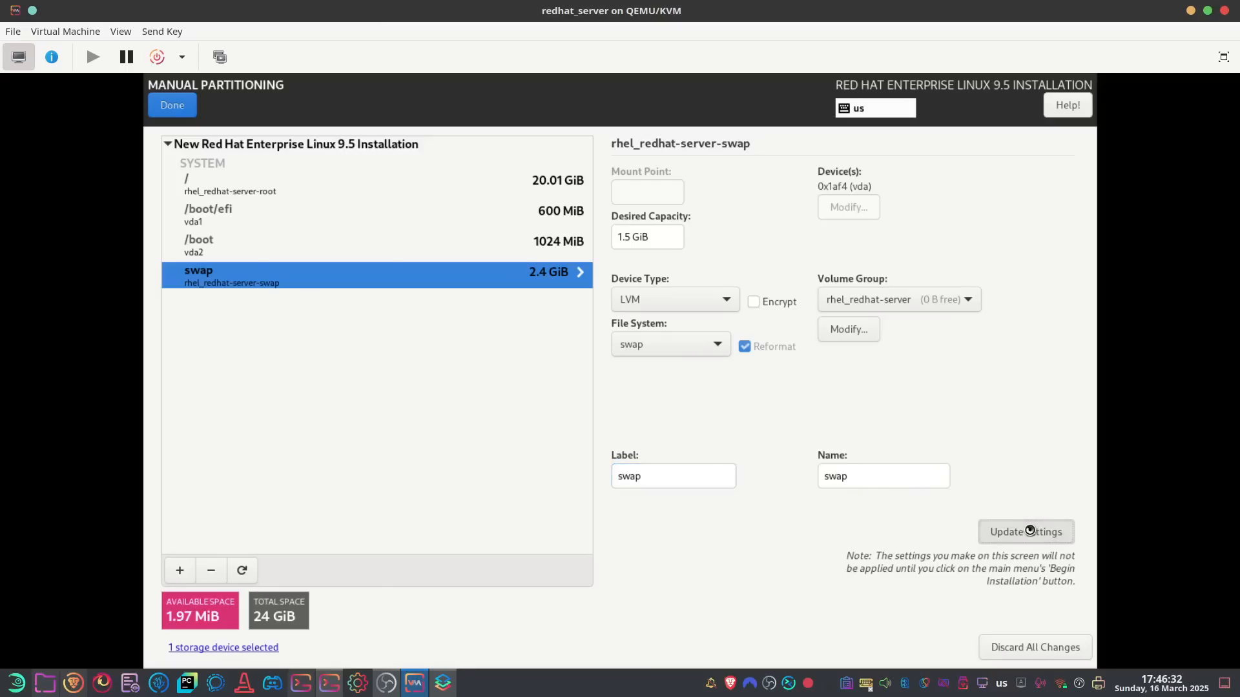
Give the /boot partition the label boot
click(571, 243)
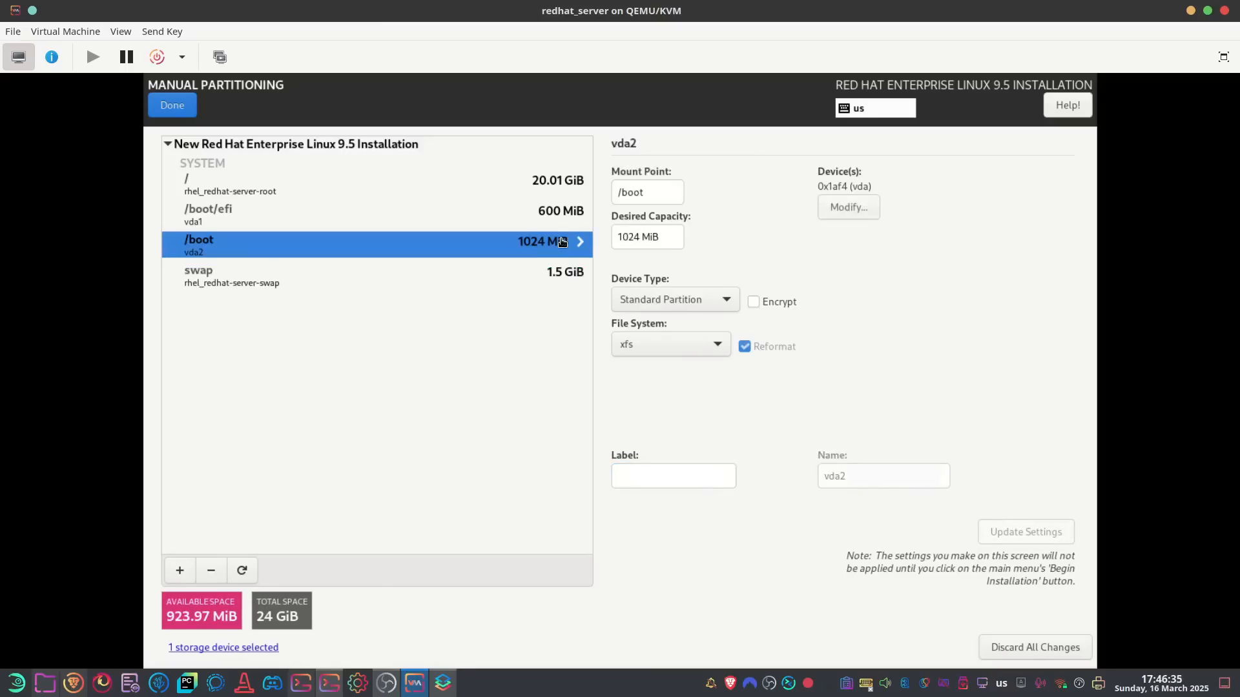
click(653, 476)
text(boot)
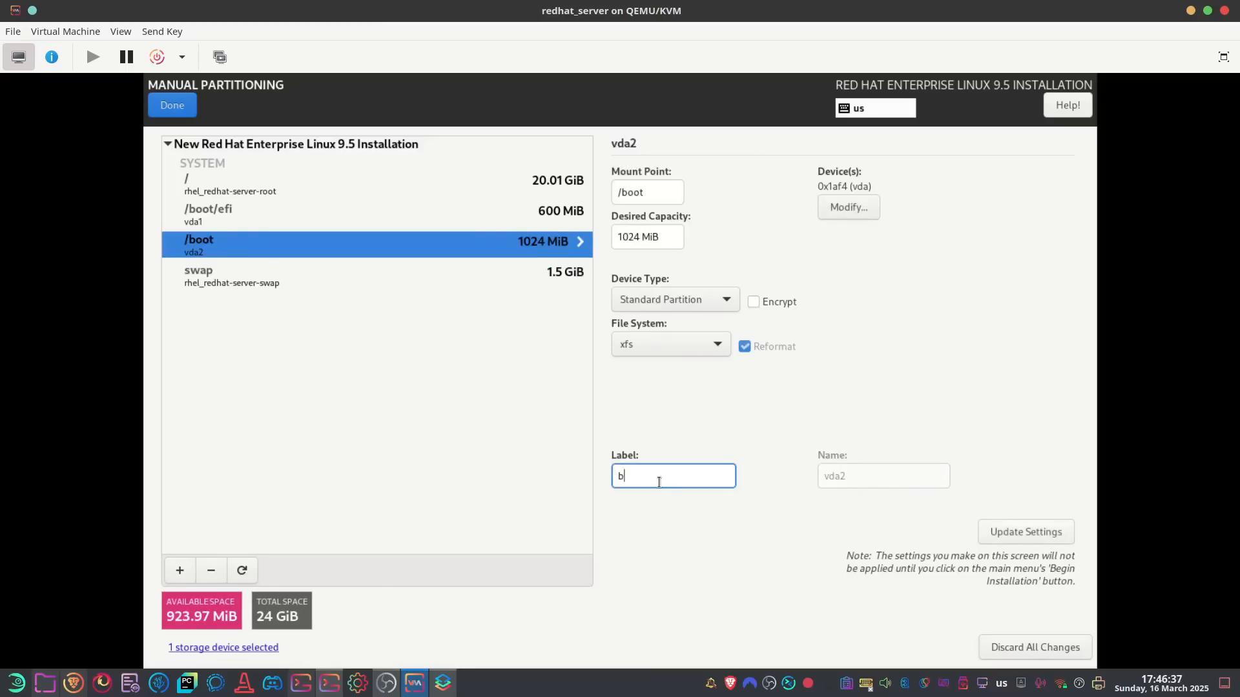
click(1023, 528)
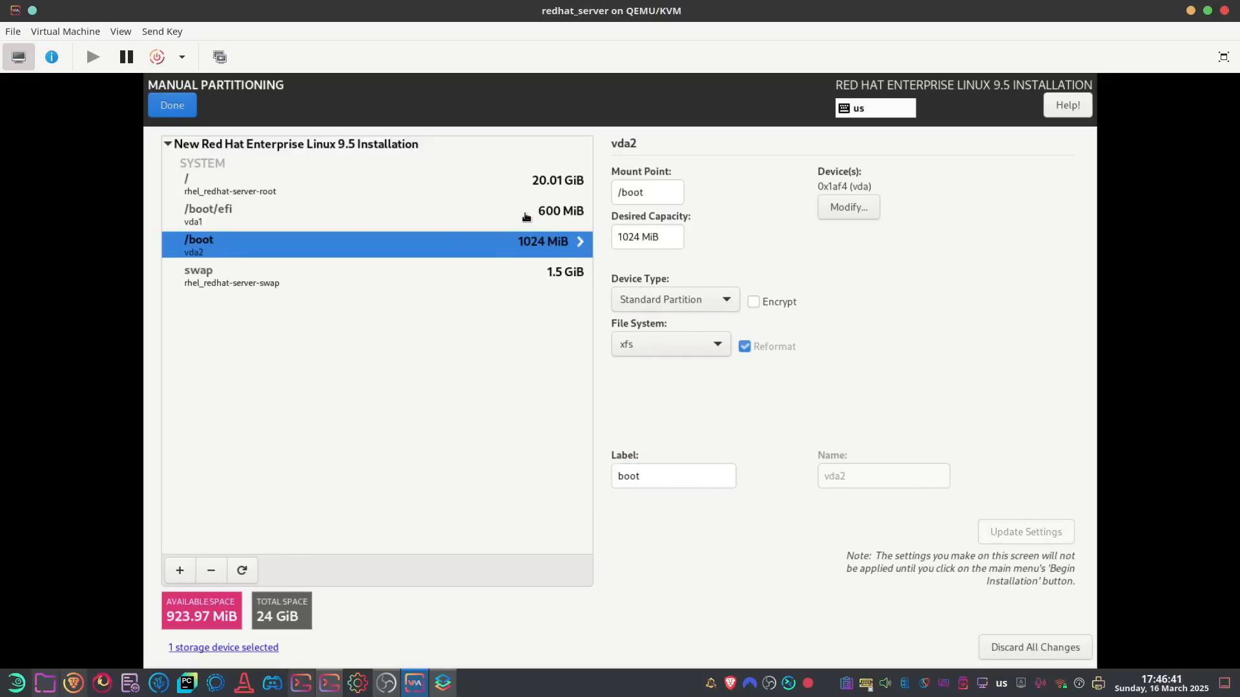
Resize /boot/efi from 600 to 1024 MiB and label it EFI
click(558, 213)
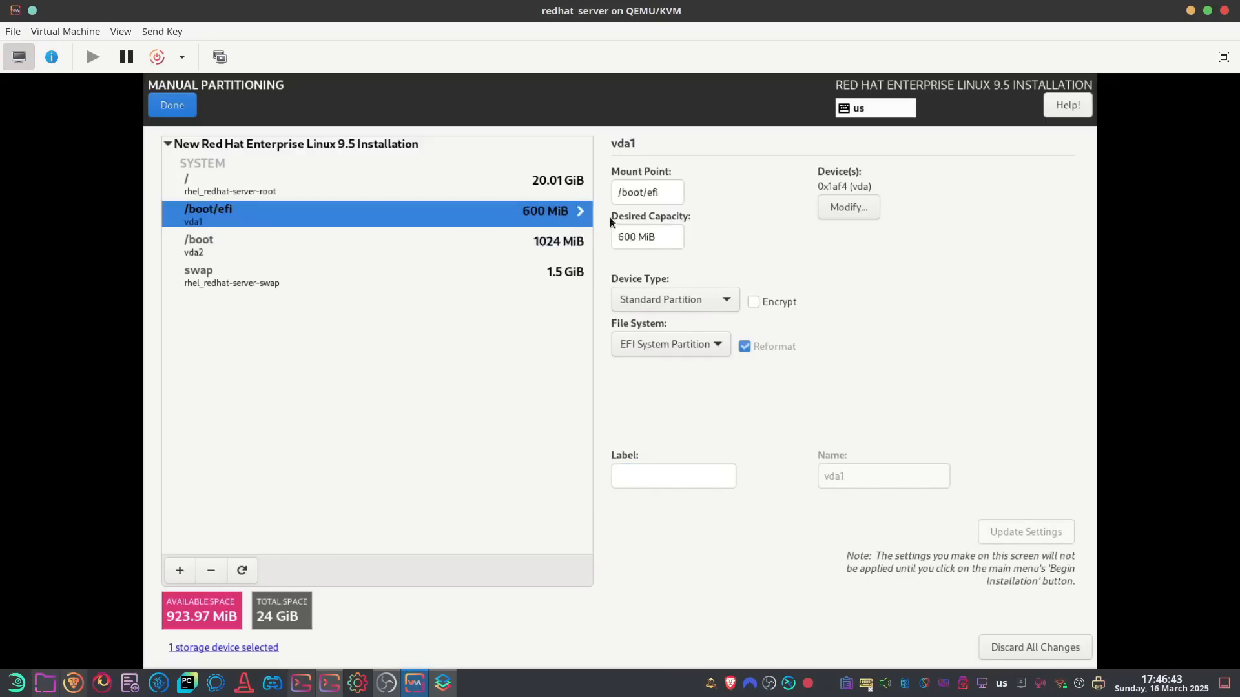
double_click(629, 235)
text(1024)
click(638, 472)
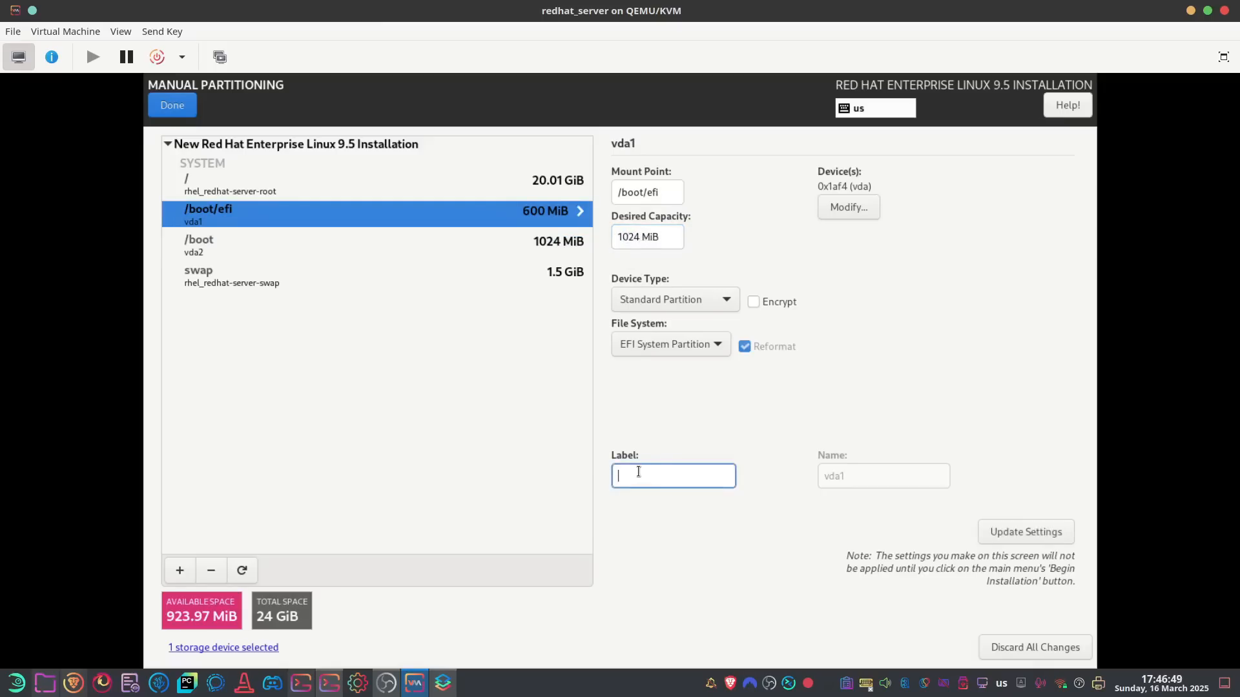
text(EFI)
click(1037, 526)
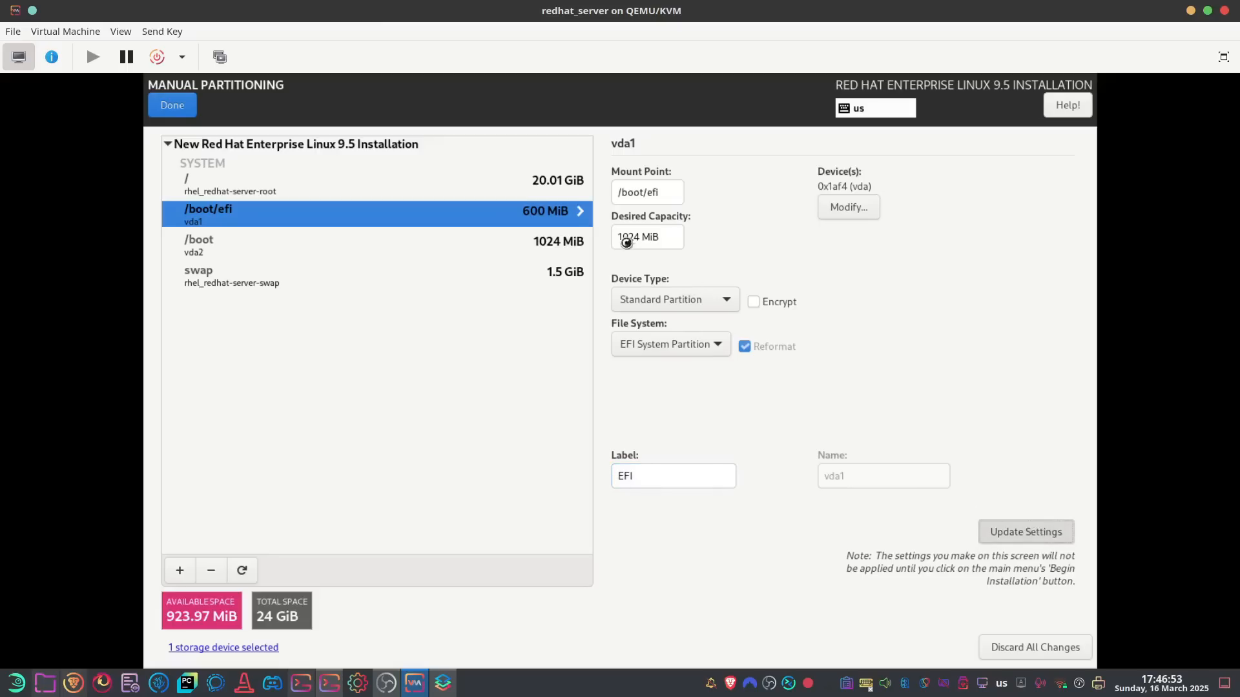
Label the / volume root and enter 99999 capacity so it fills the remaining 20.5 GiB
click(546, 187)
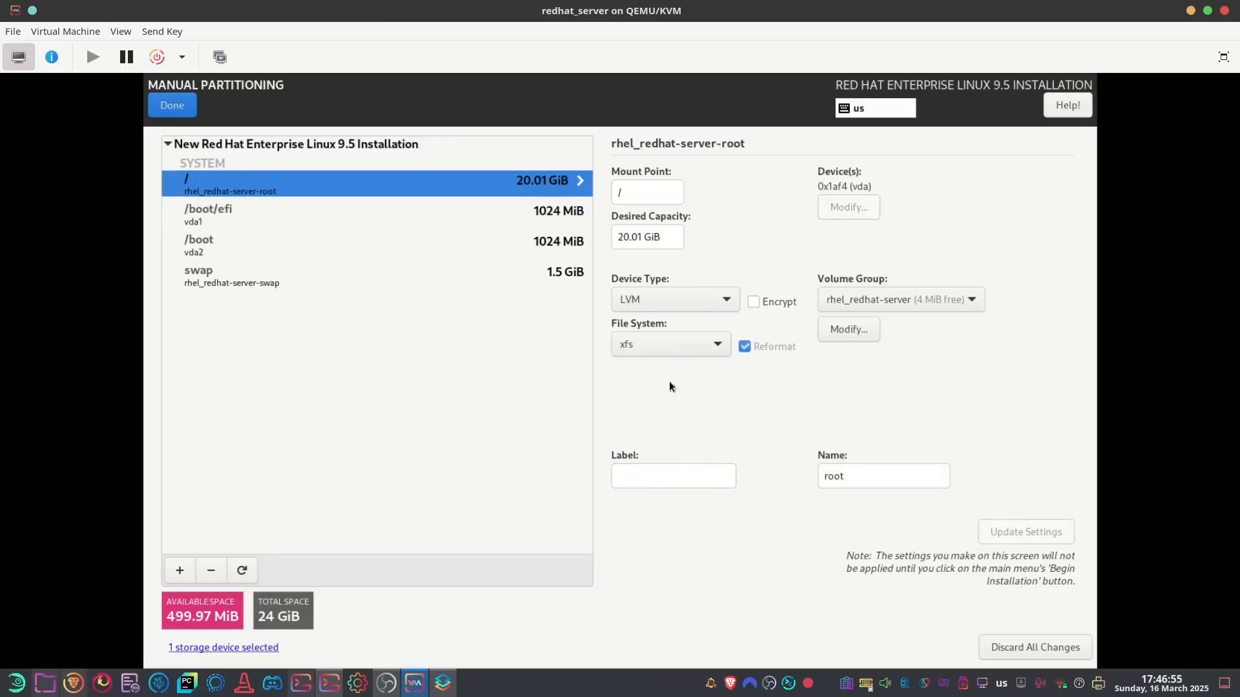
click(664, 468)
text(root)
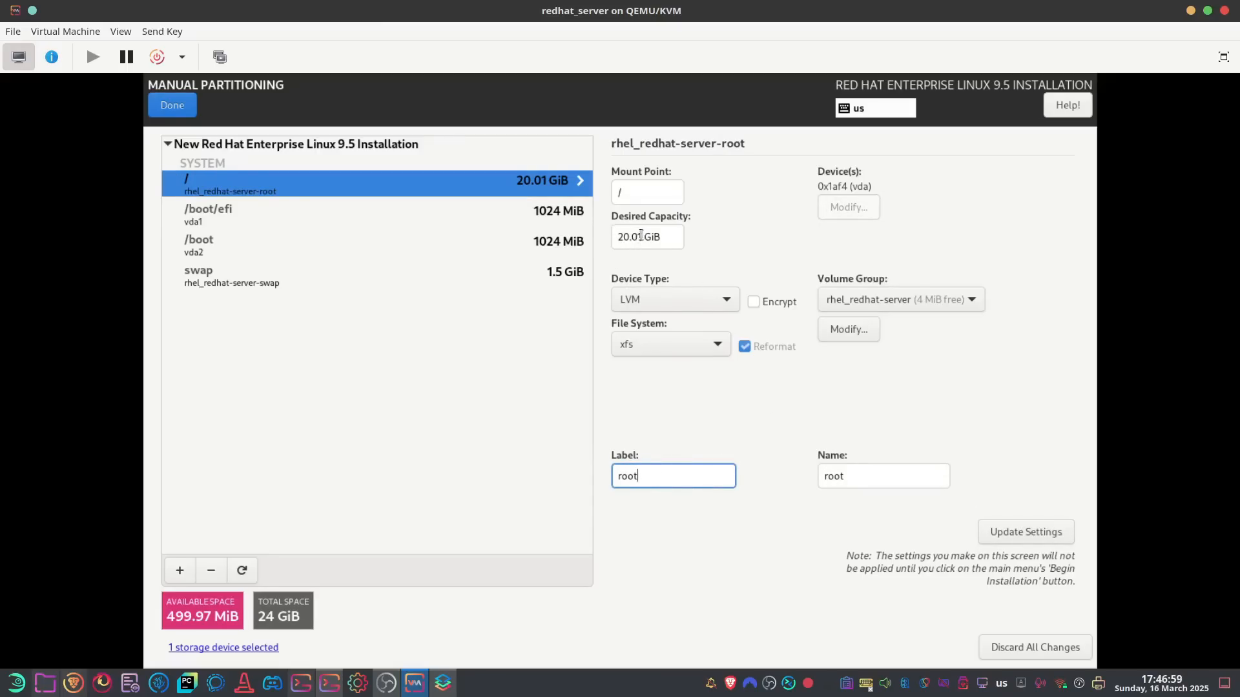
drag(642, 237, 615, 236)
text(99999)
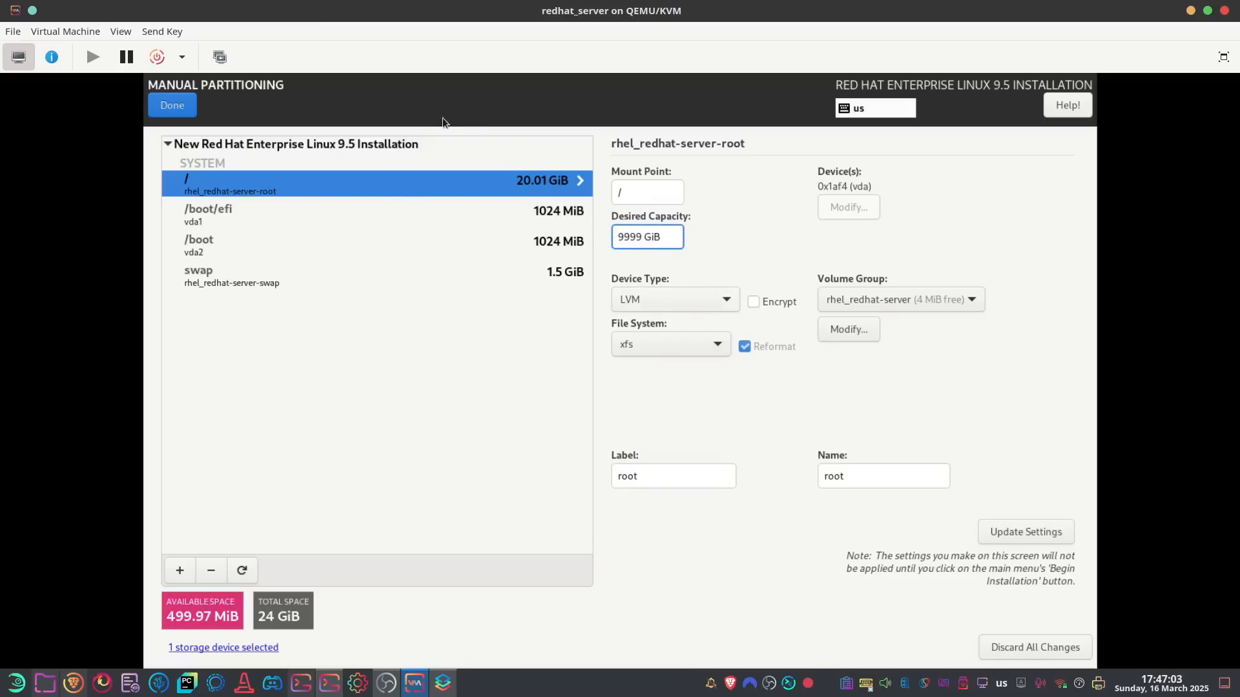
click(1024, 530)
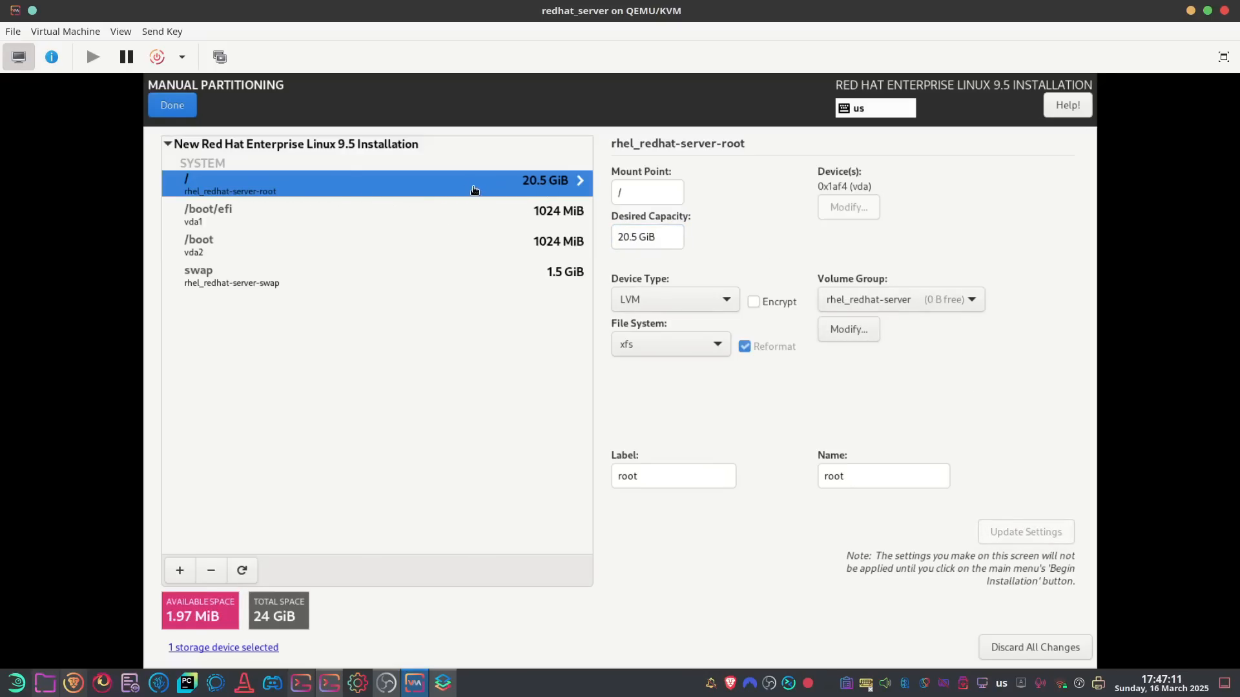
Accept the partitioning changes, then reopen Installation Destination and accept them again
click(181, 108)
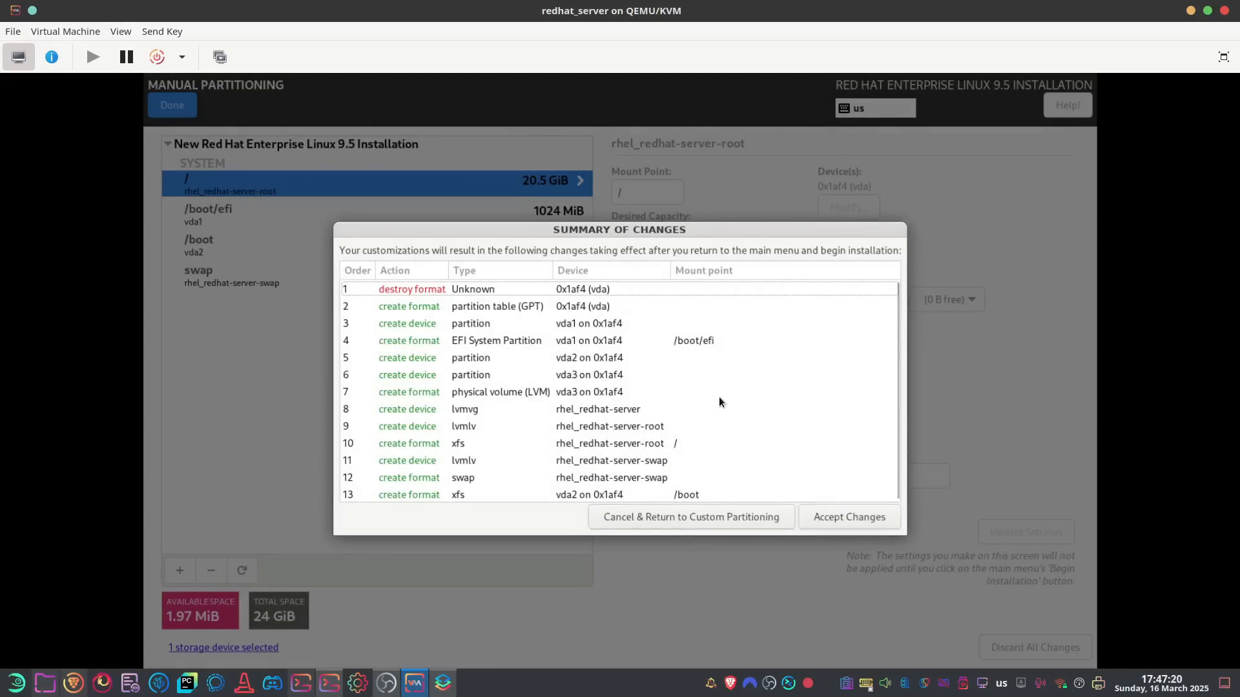
click(863, 516)
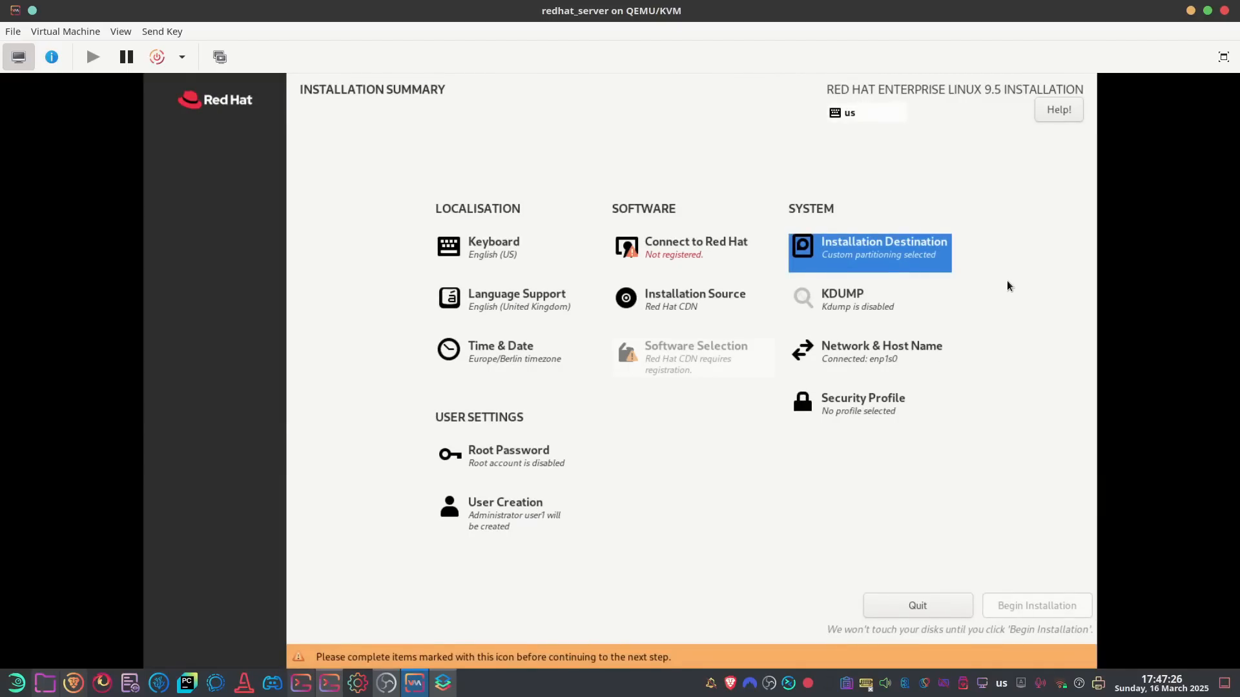
click(865, 252)
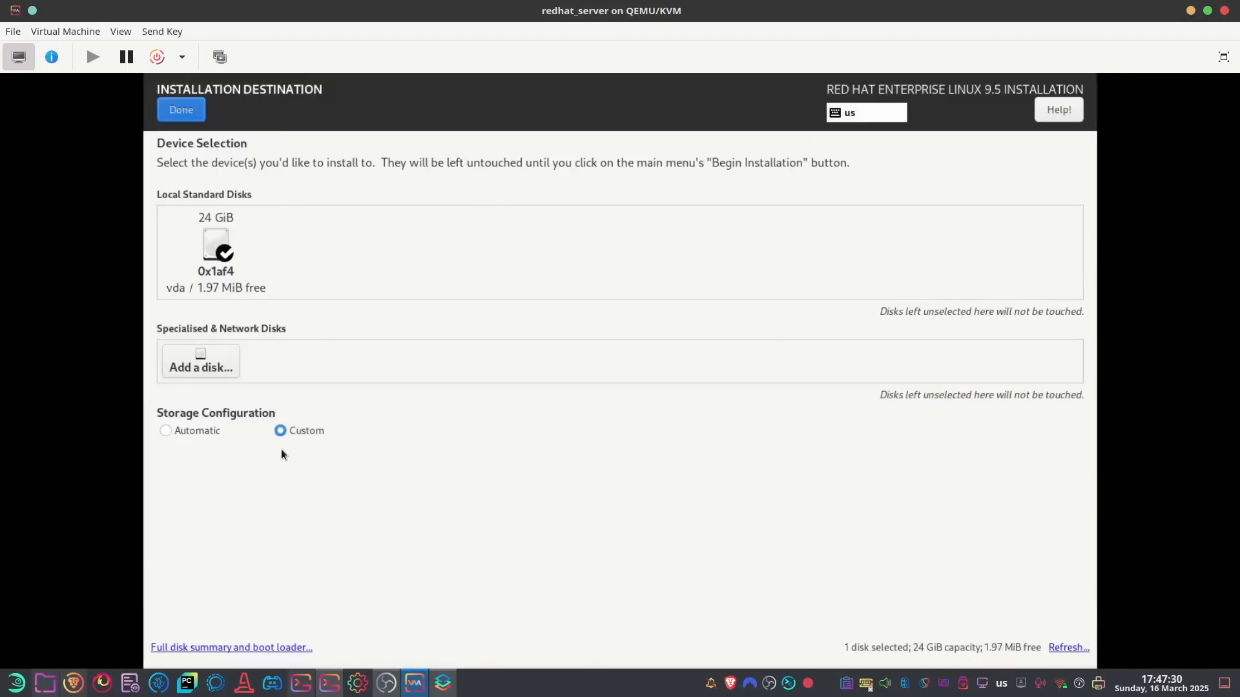
click(180, 110)
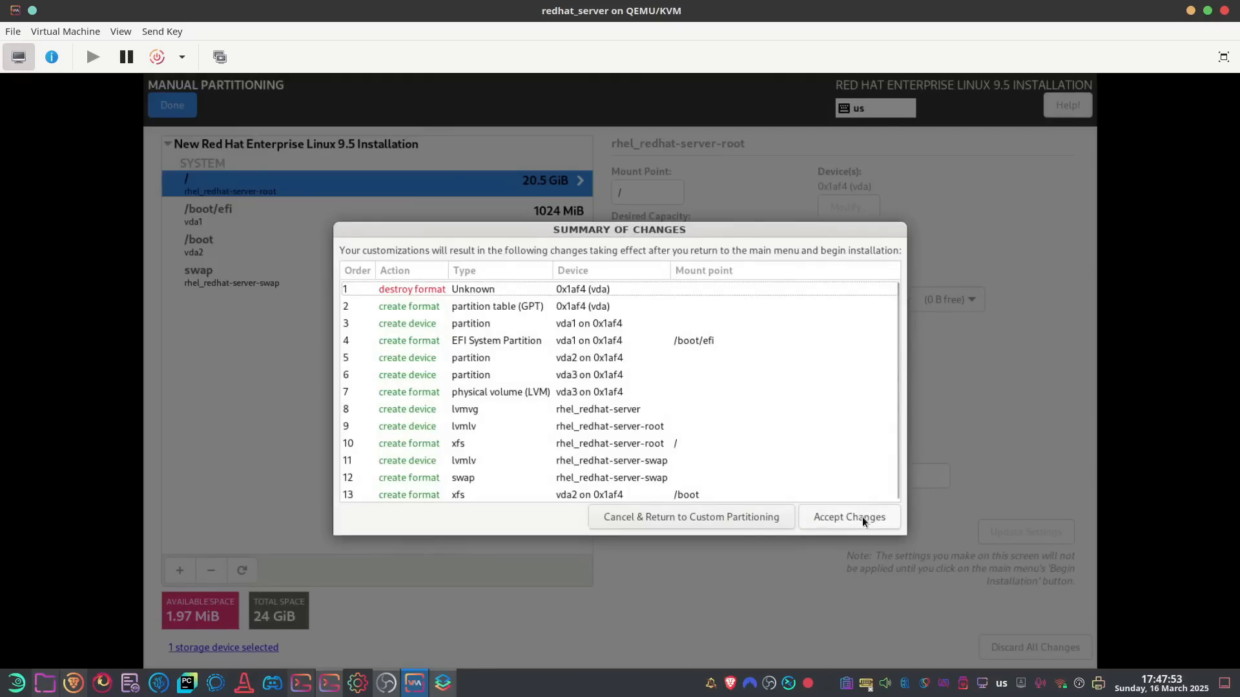
click(862, 518)
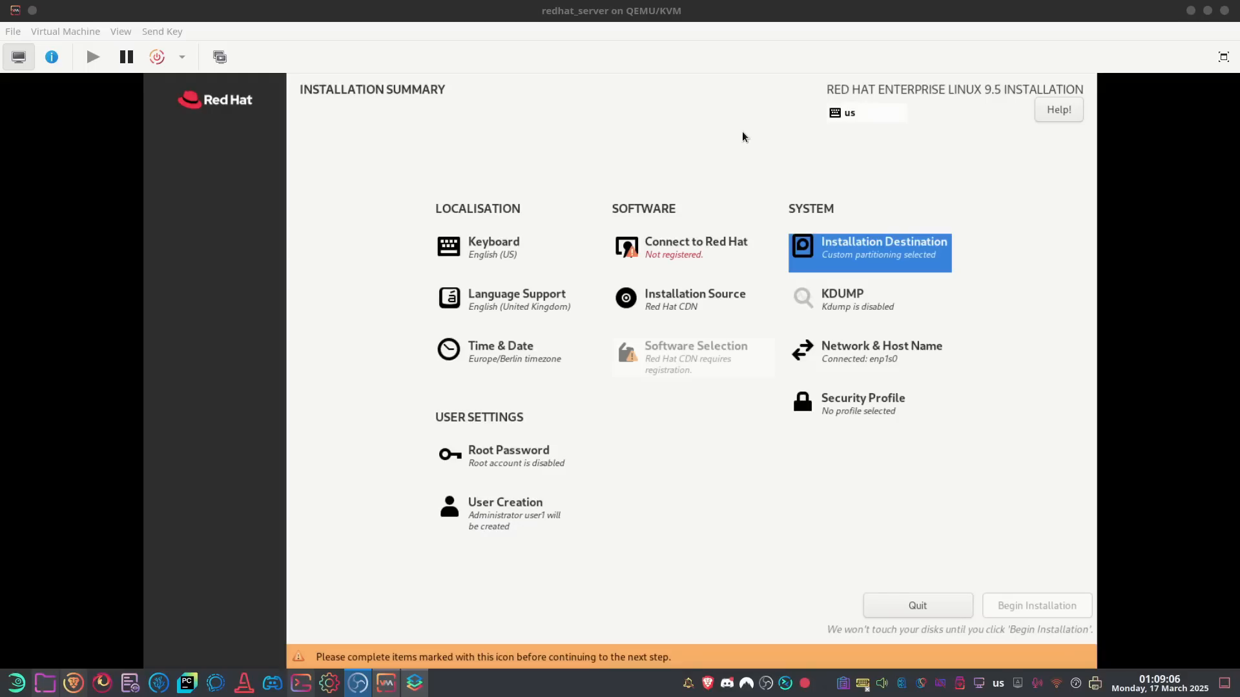
Register the system with Red Hat using the account credentials, connected to Insights
click(682, 252)
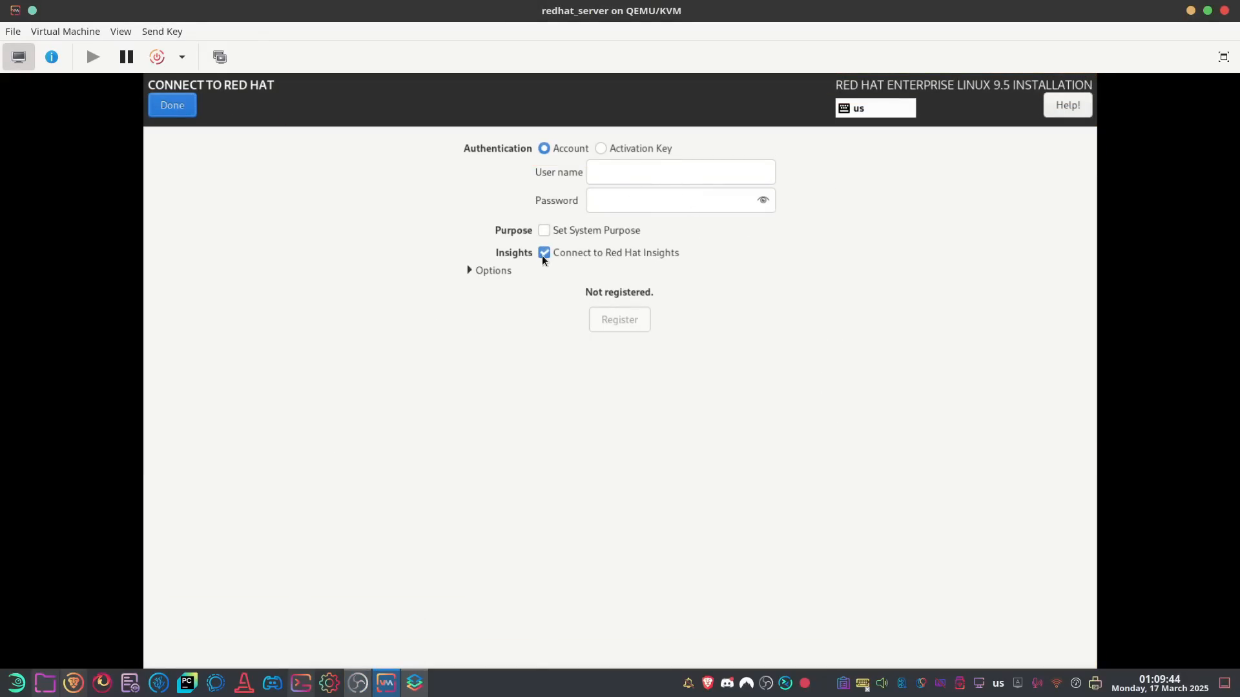
mouse_move(544, 255)
click(544, 231)
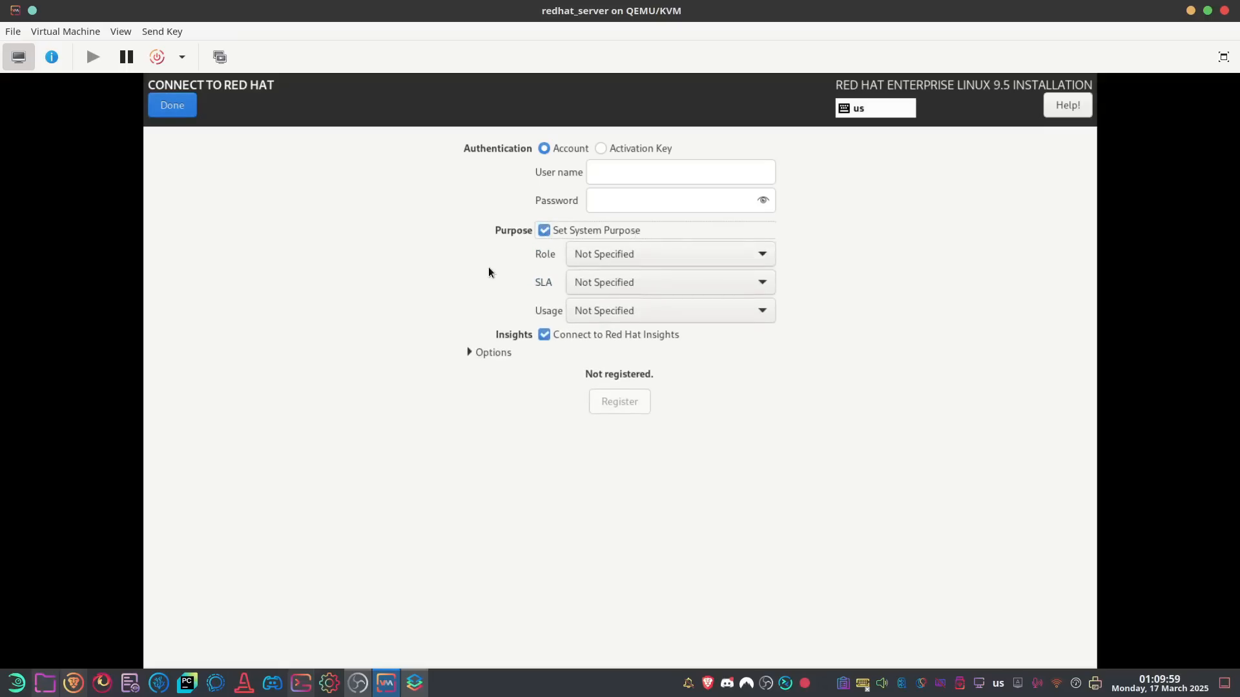
click(544, 231)
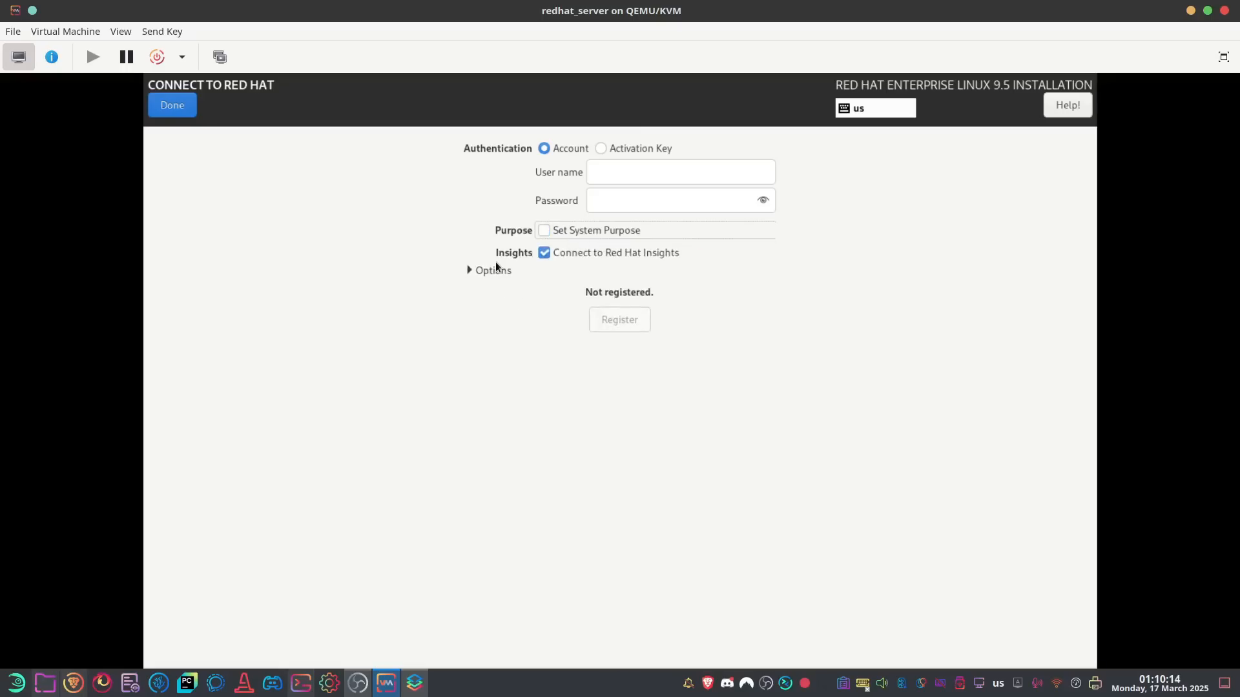
click(493, 271)
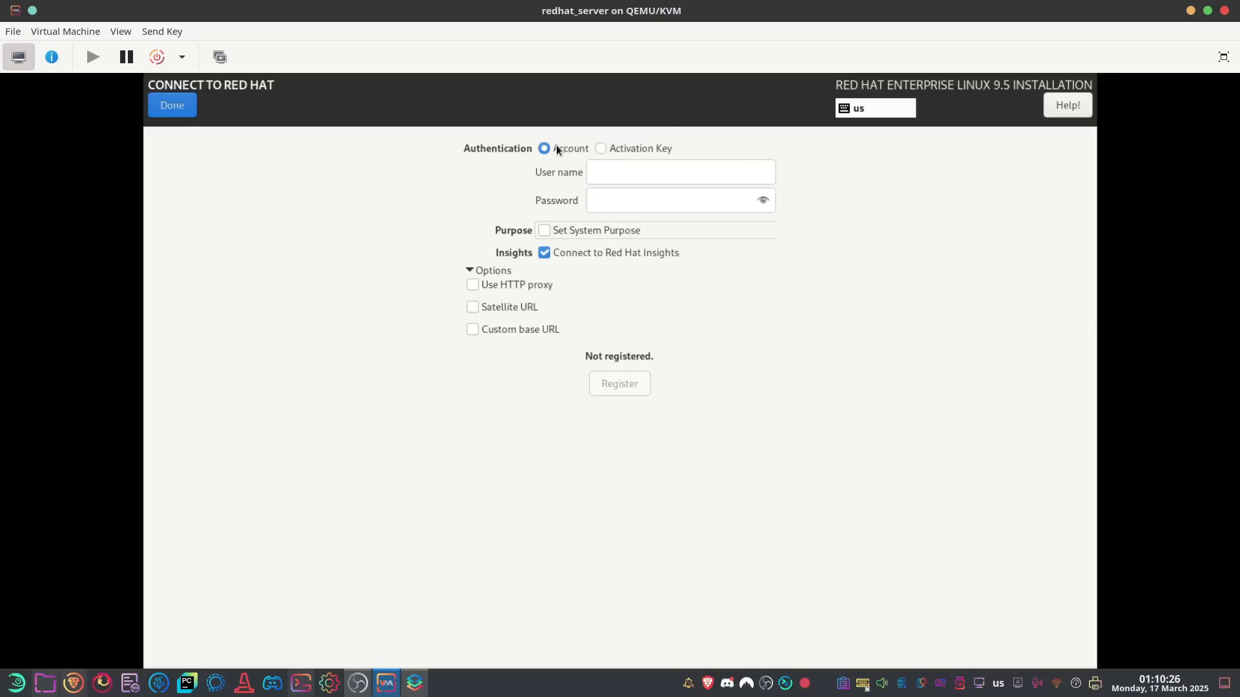
click(625, 172)
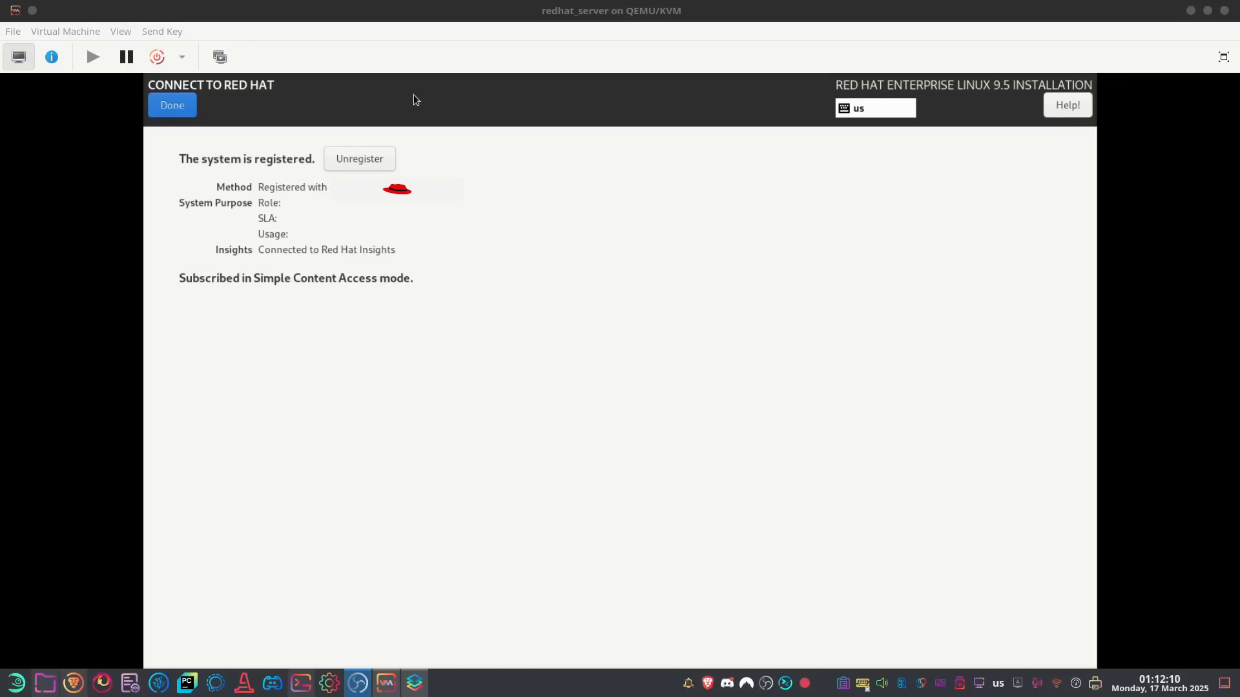
click(173, 106)
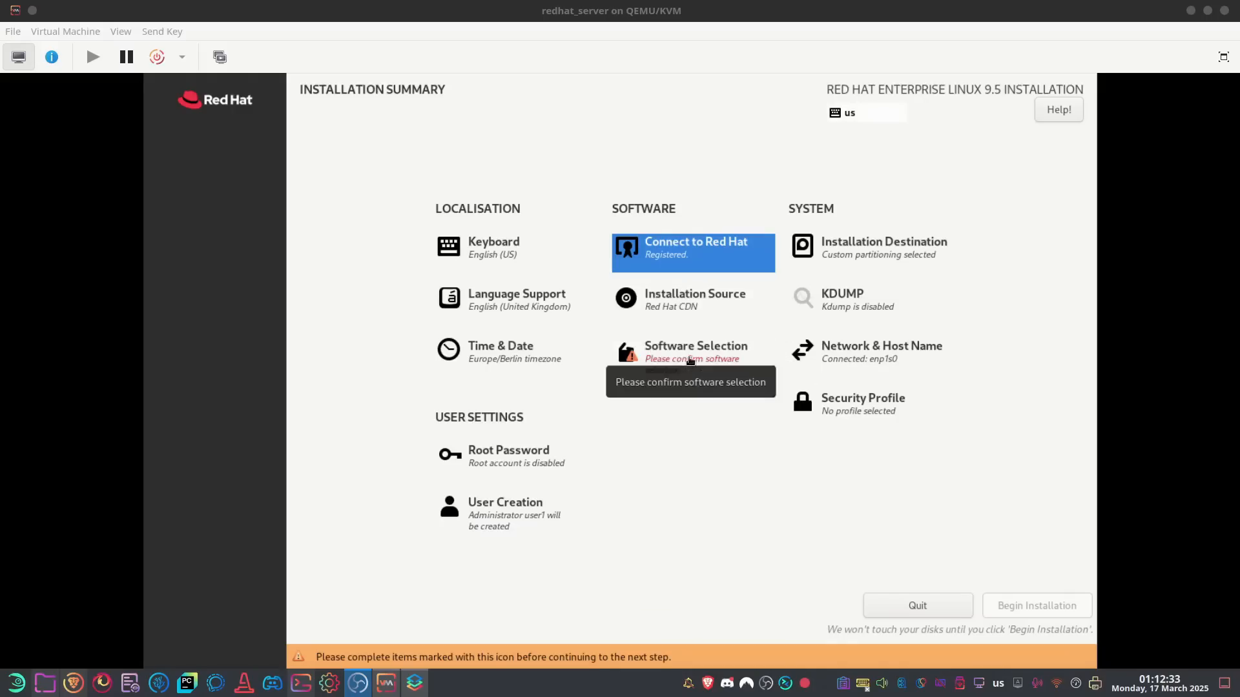
Under Server with GUI, tick the Graphical Administration, Security and System Tools add-ons
click(689, 359)
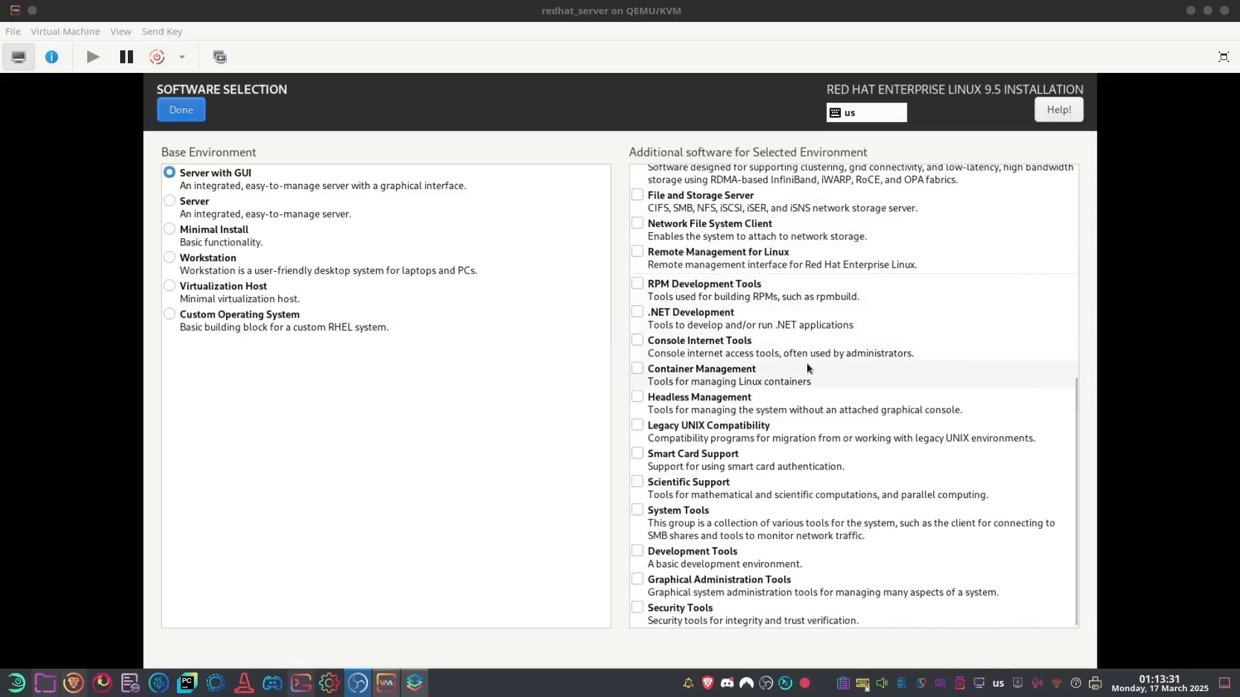
click(638, 581)
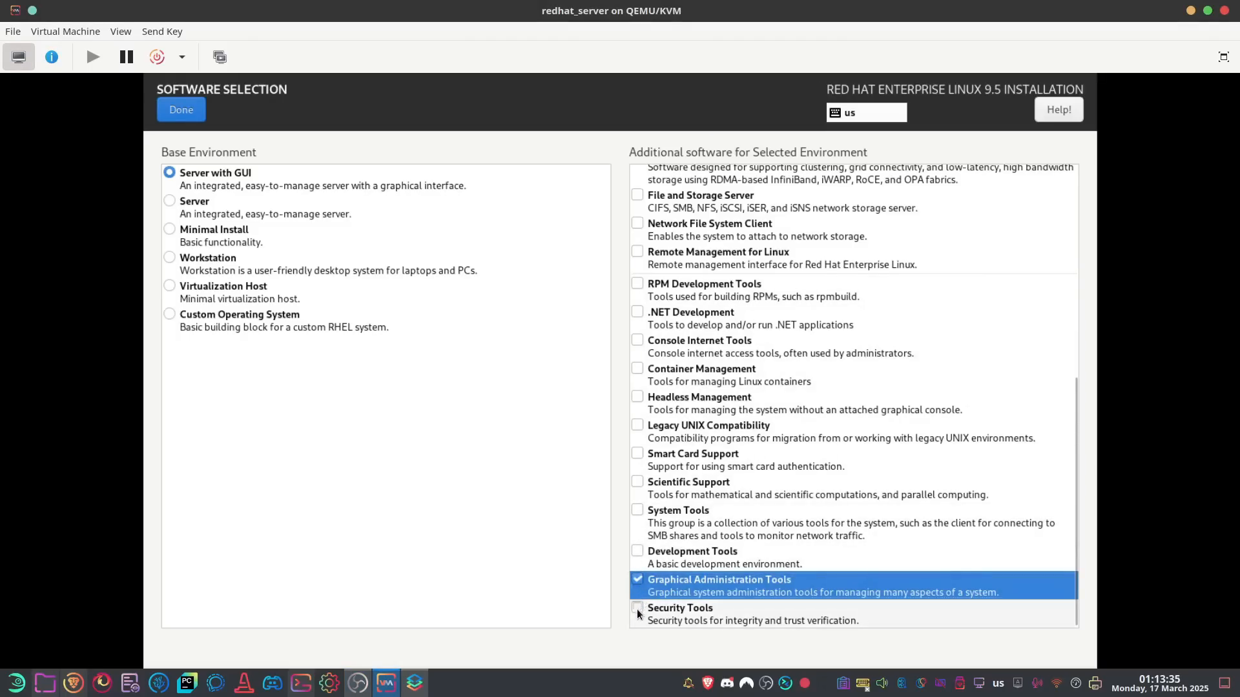
click(638, 609)
click(638, 511)
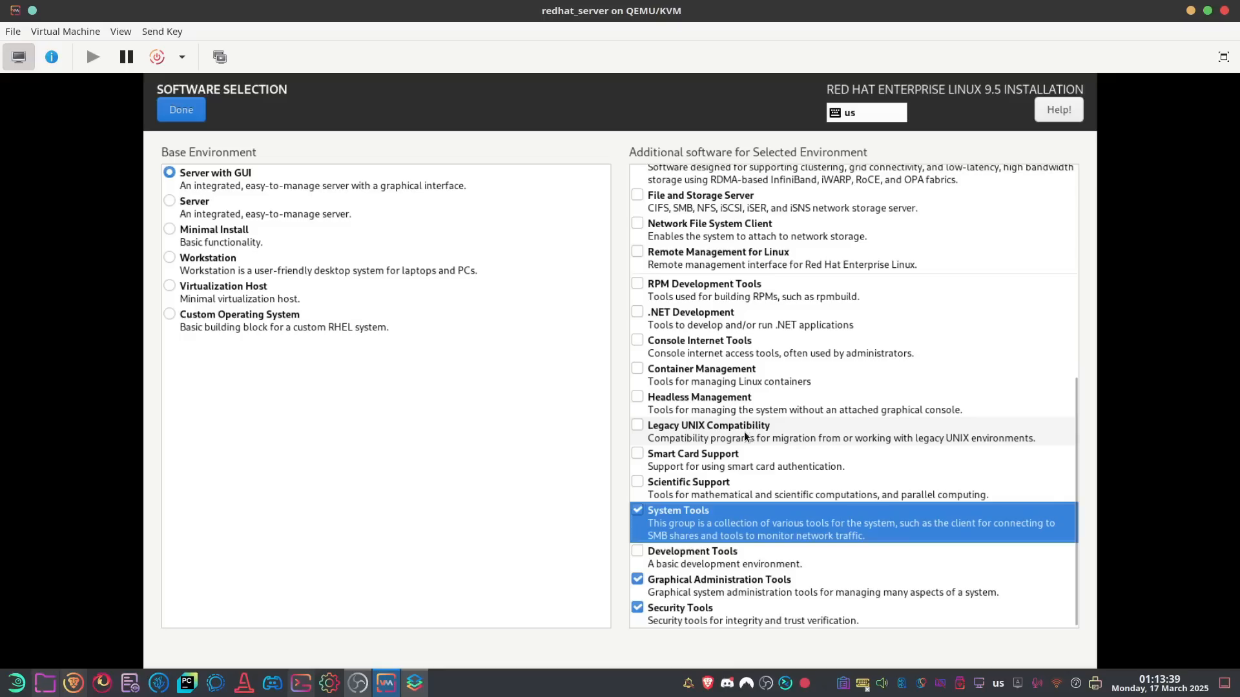
scroll(744, 431, up, 1)
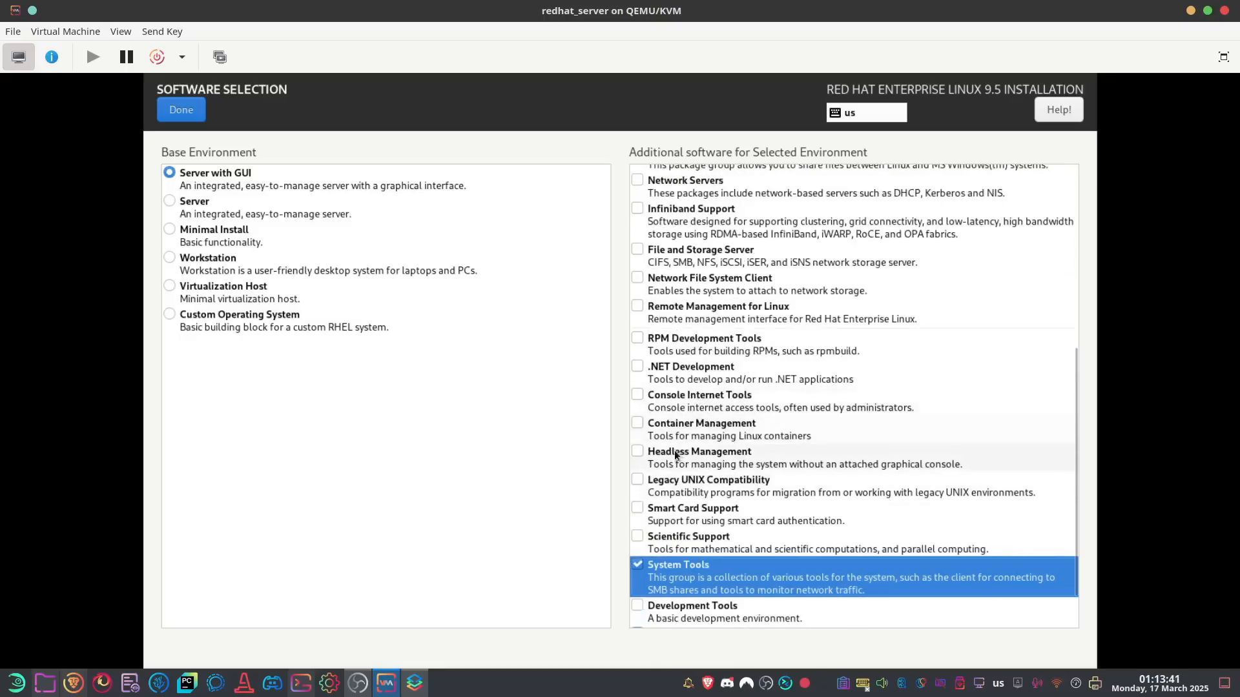
Tick Container Management, Performance Tools and Guest Agents, then confirm the software selection
click(637, 423)
scroll(718, 405, up, 4)
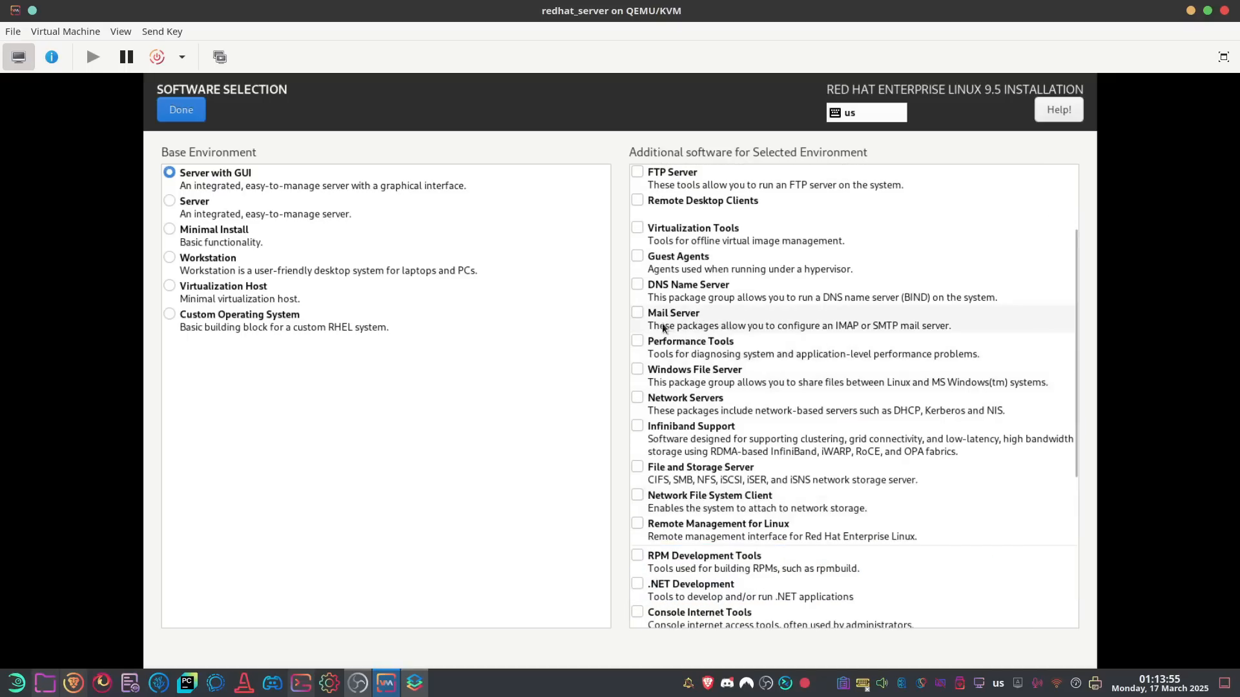
click(638, 345)
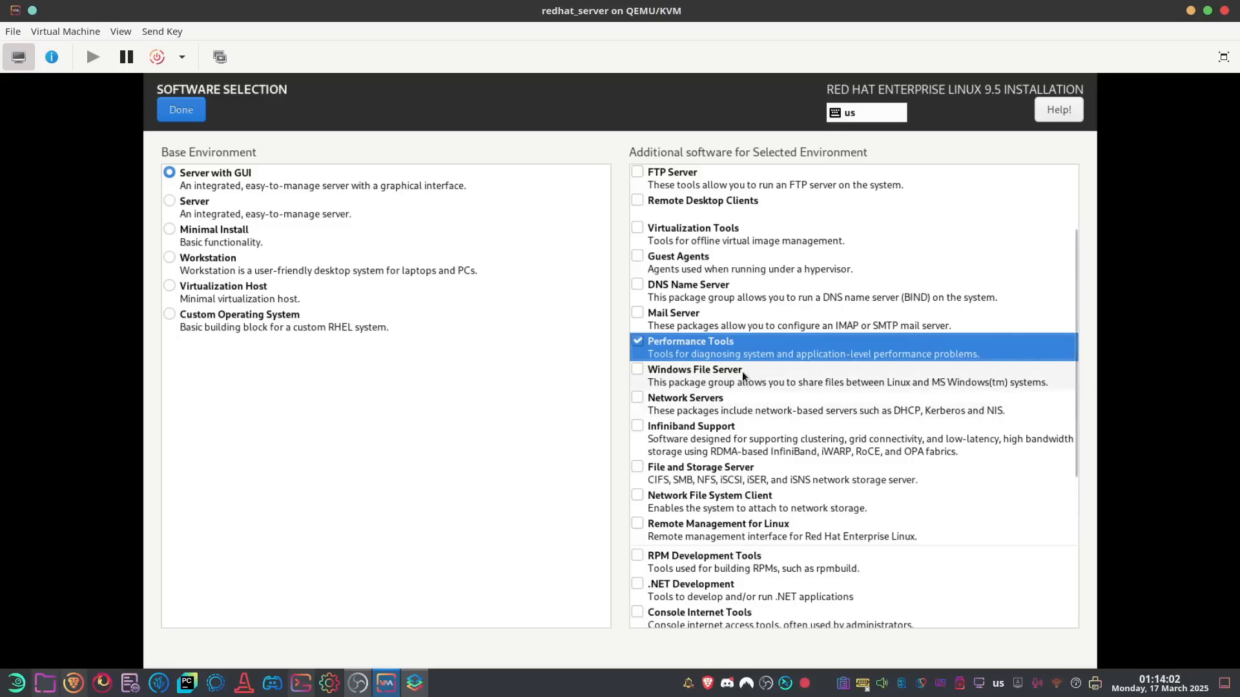
scroll(742, 371, up, 1)
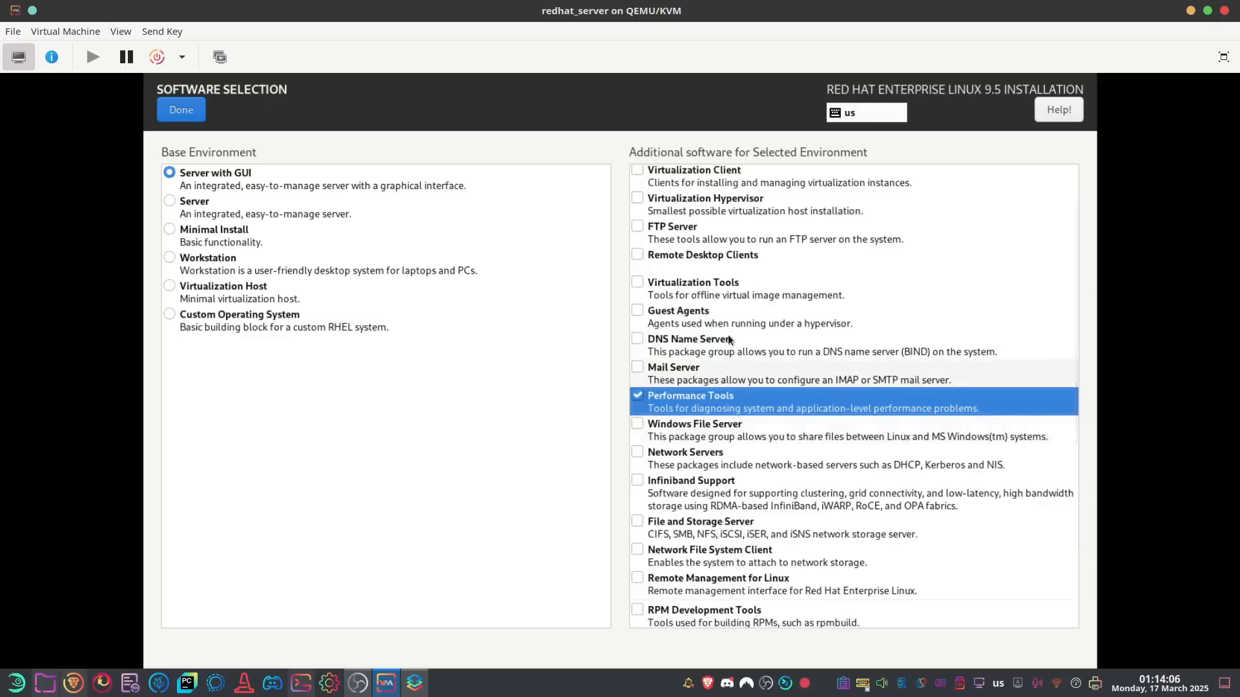
click(636, 313)
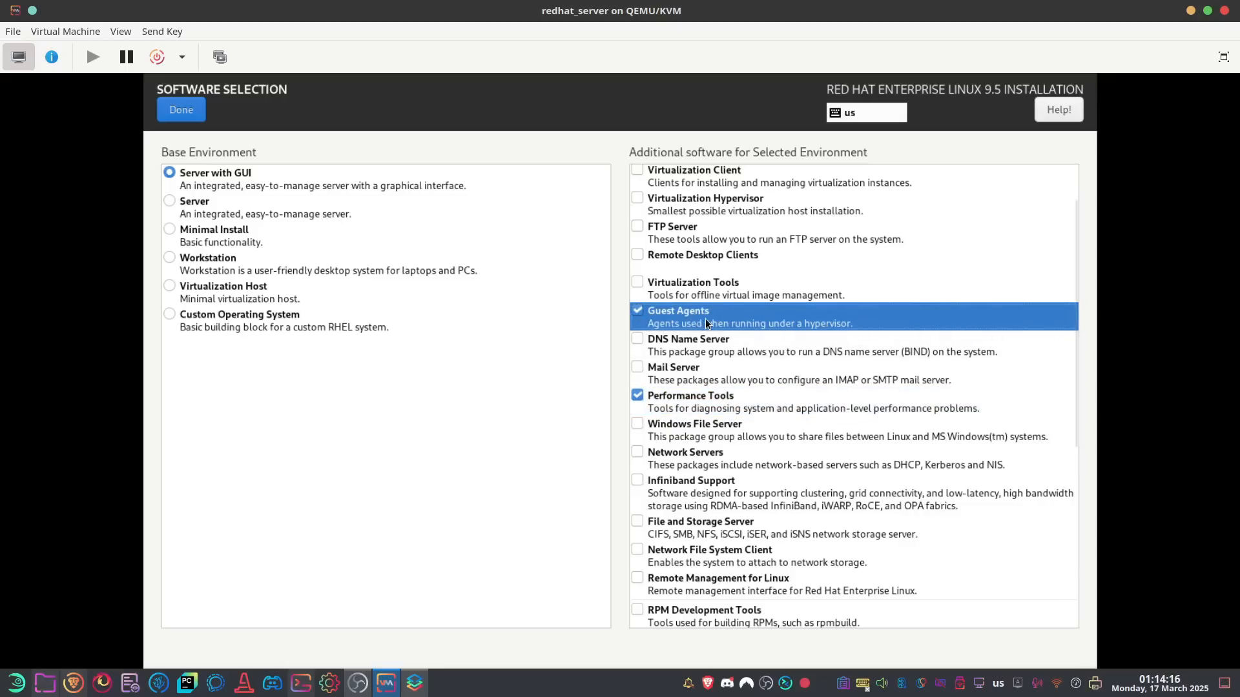
scroll(702, 322, up, 2)
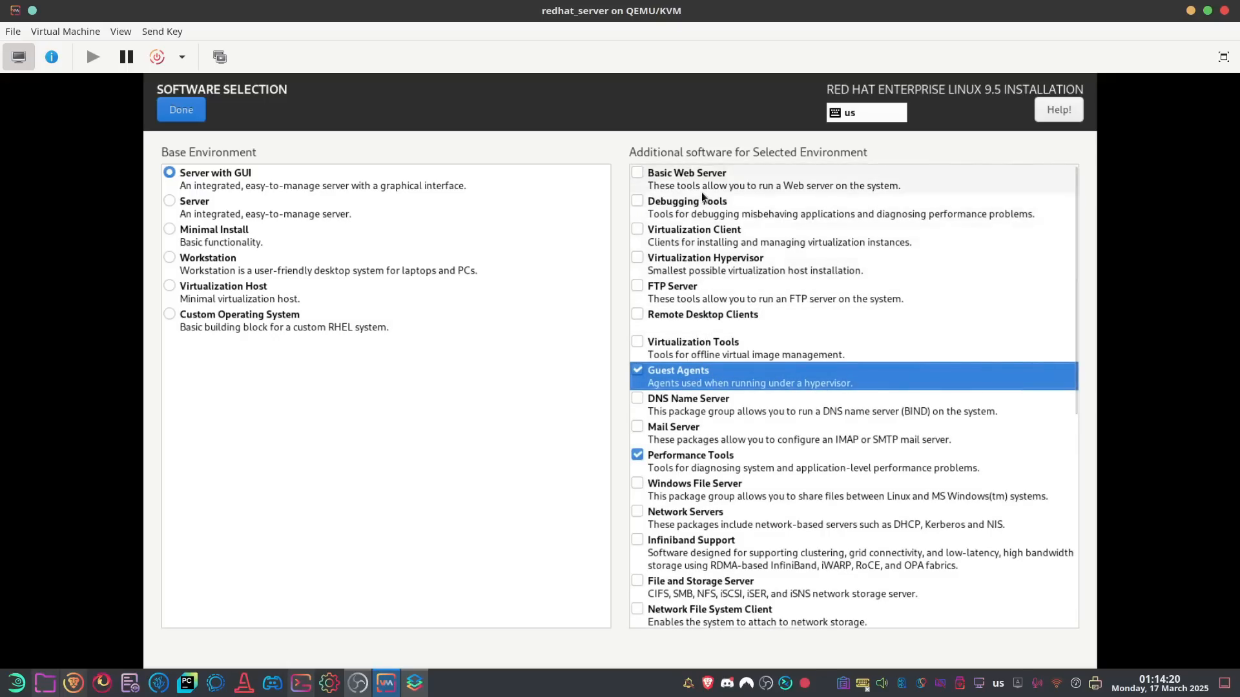
click(183, 110)
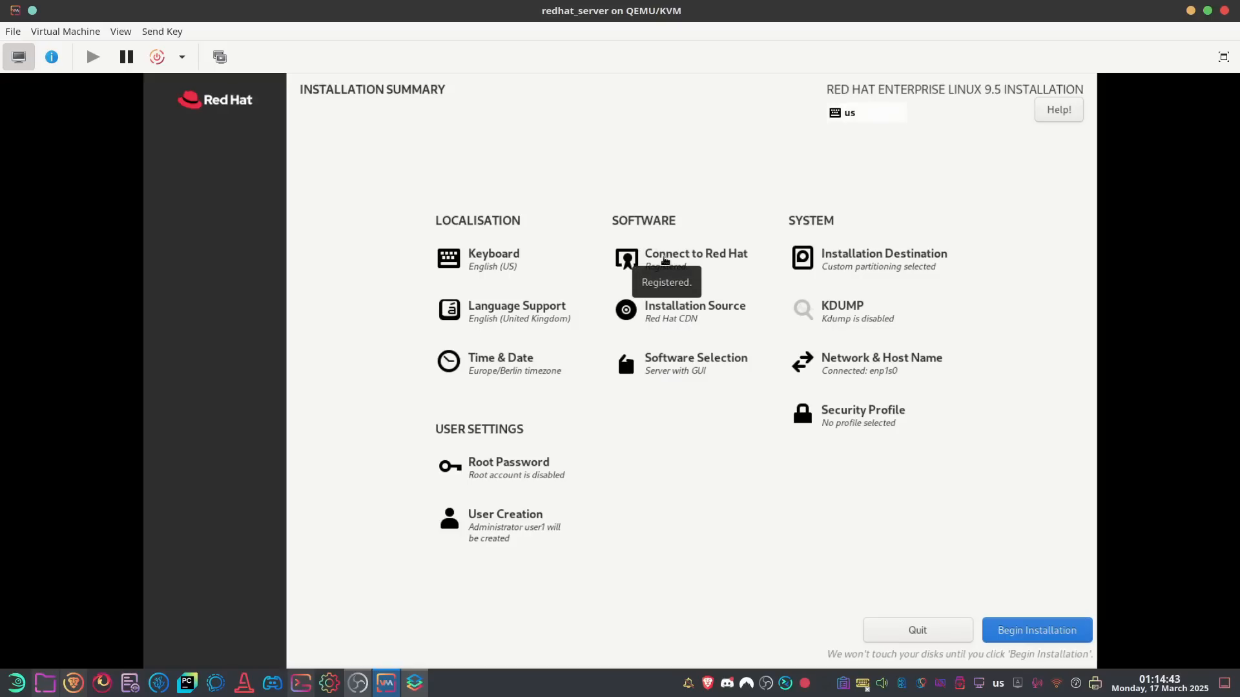
Begin the installation, then sign in as the created user with its password
click(1047, 631)
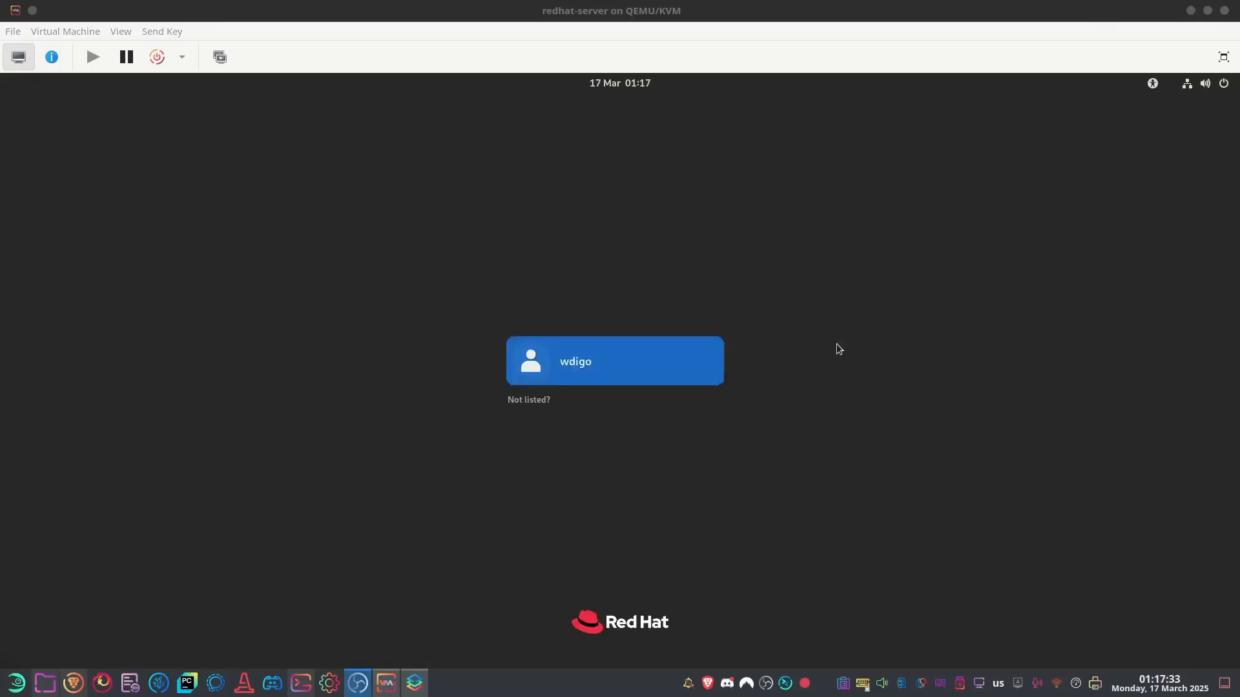
click(591, 368)
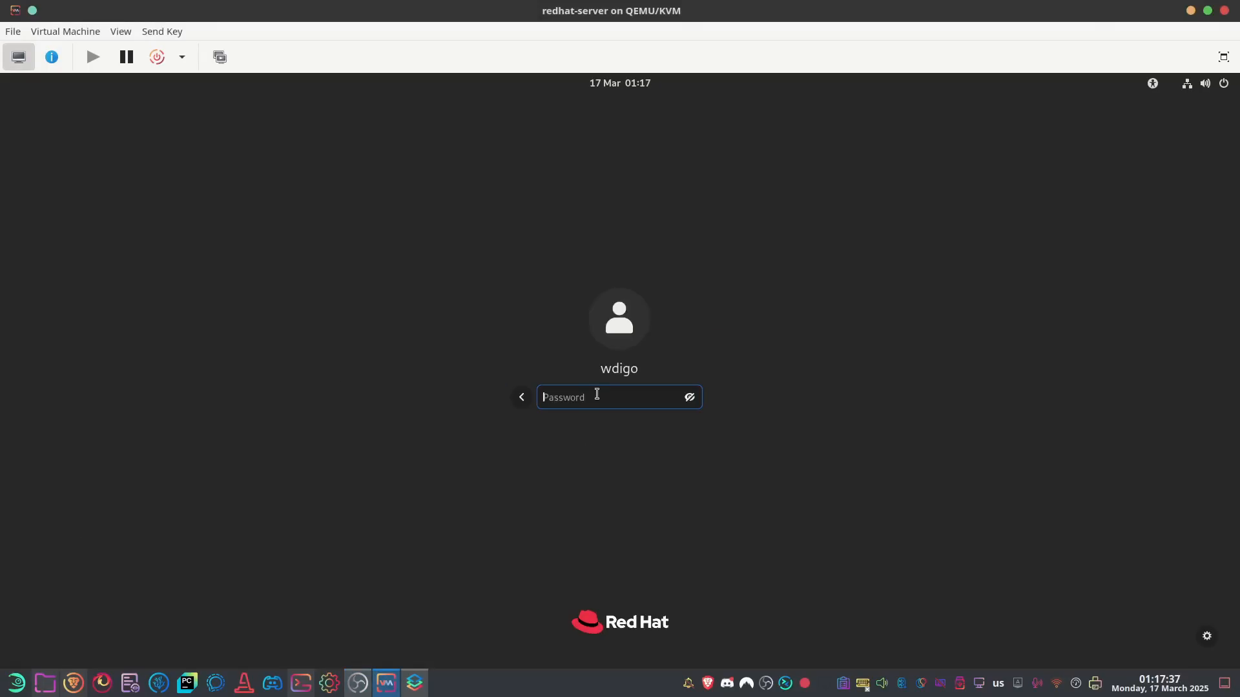
text(•••••••••)
key(Return)
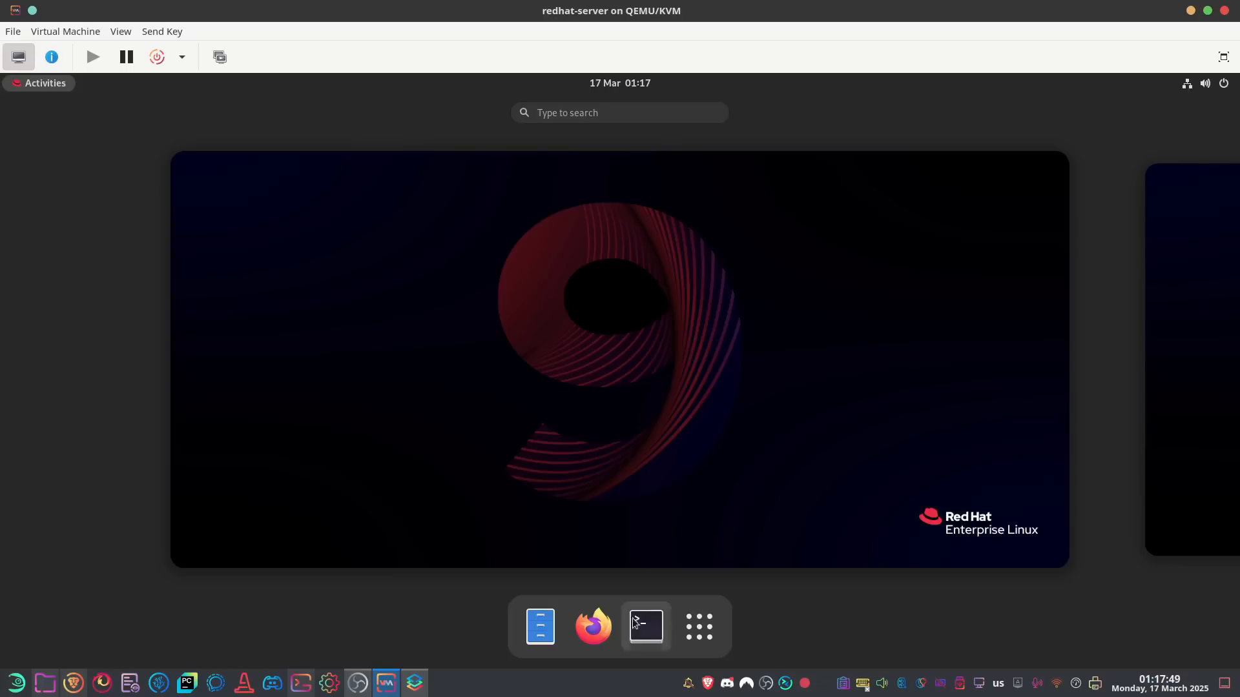
In a terminal, print /etc/os-release and /etc/redhat-release
click(637, 629)
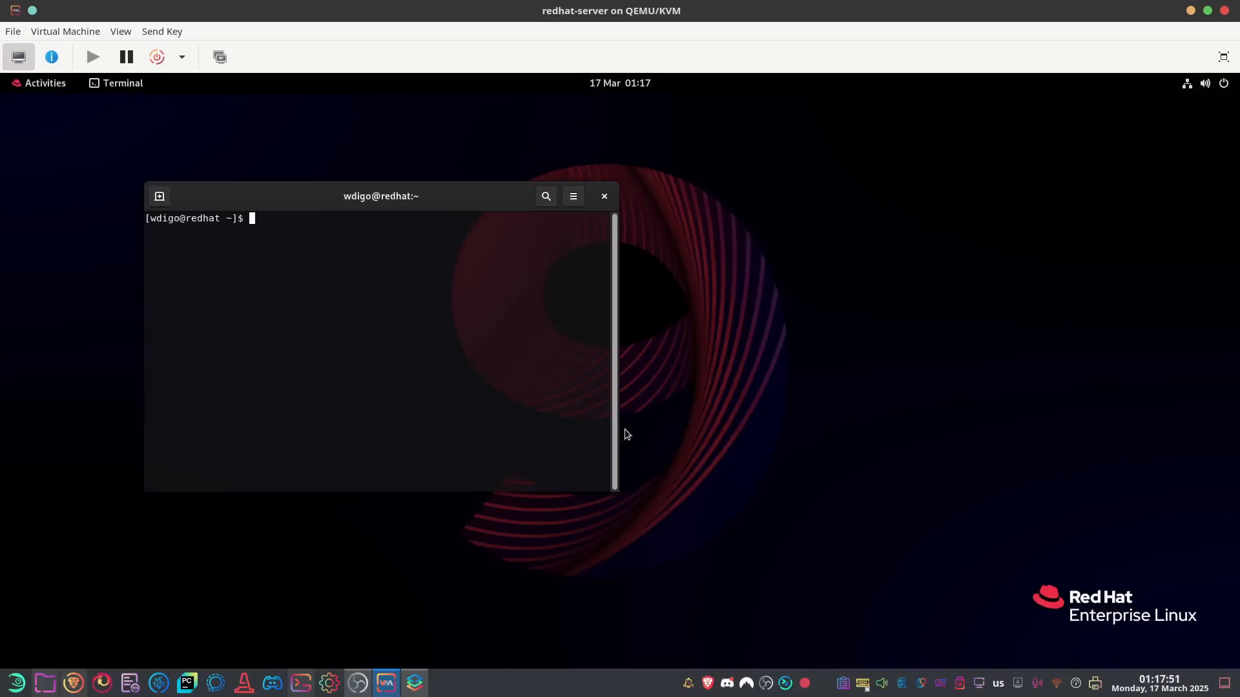
text(cat )
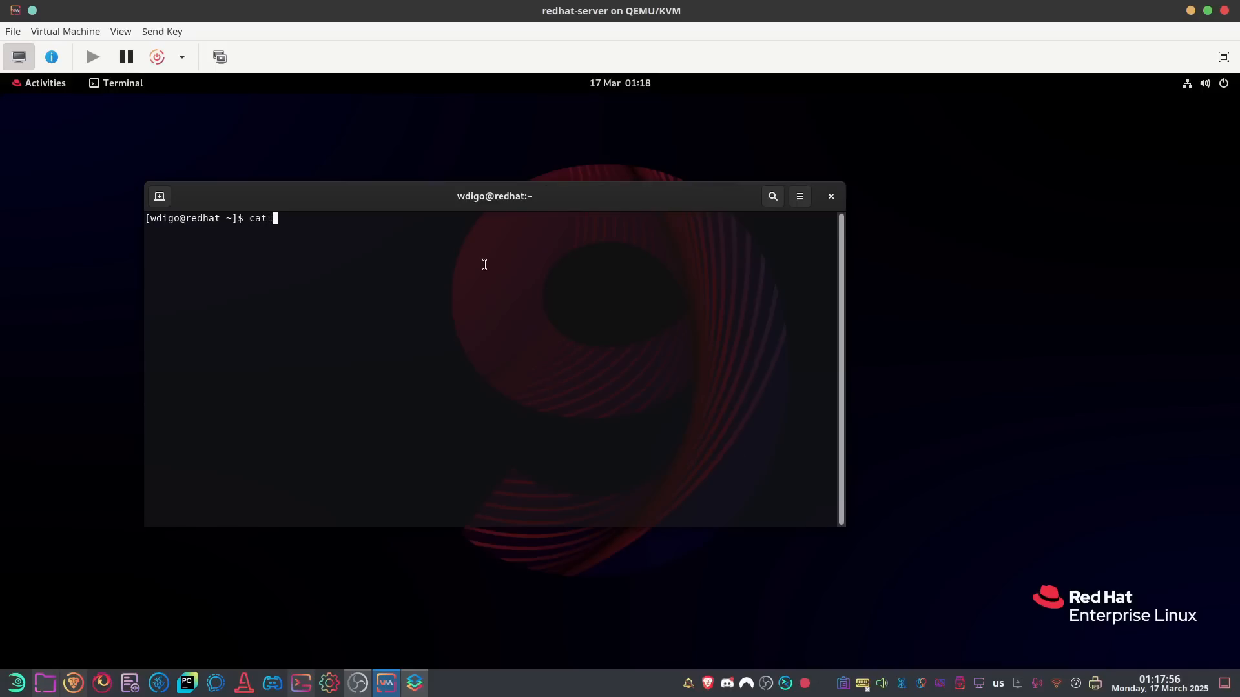
text(/etc/os)
key(Tab)
key(Return)
key(Up)
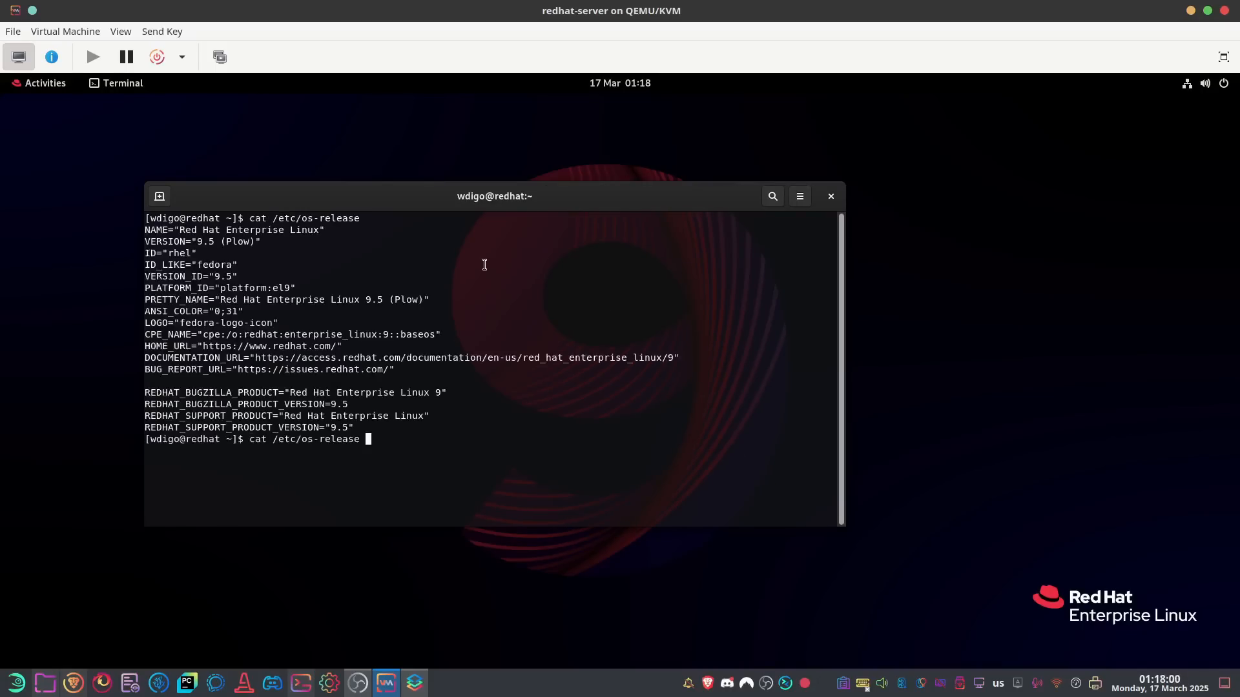
key(BackSpace)
key(BackSpace)
key(BackSpace)
key(BackSpace)
key(BackSpace)
key(BackSpace)
key(BackSpace)
key(BackSpace)
key(BackSpace)
key(BackSpace)
key(BackSpace)
text(redh)
key(Tab)
key(Return)
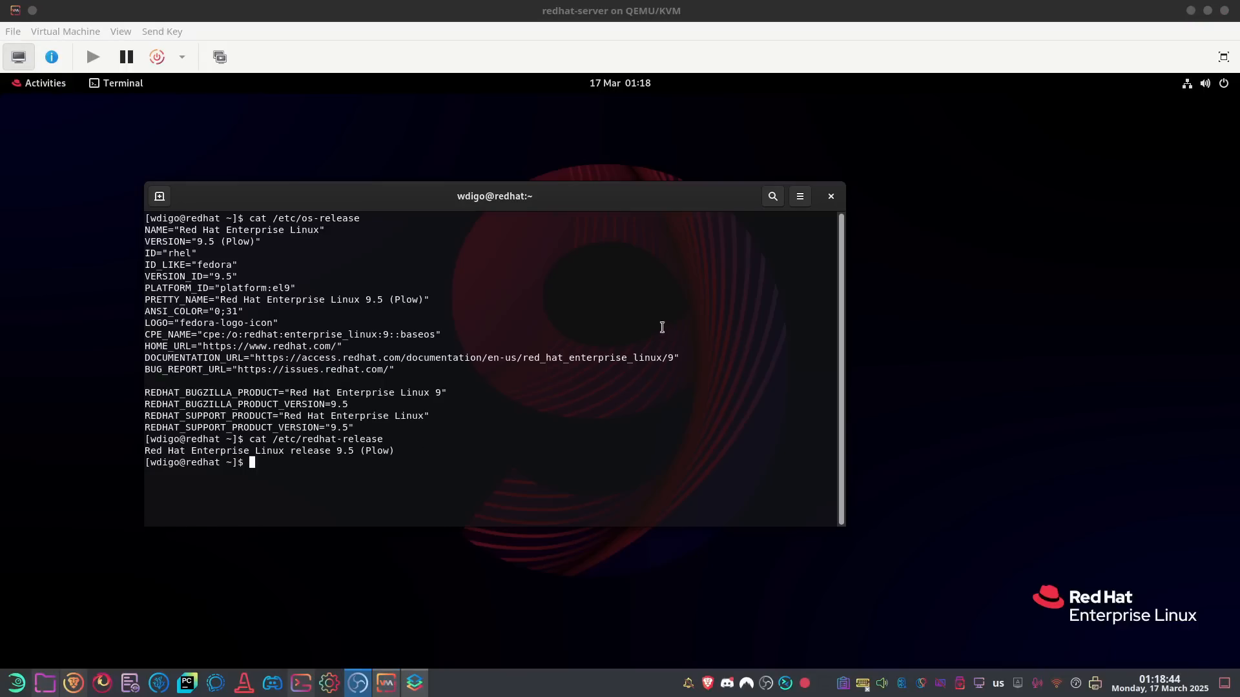
Move the terminal window, clear the screen and type dnf at the prompt
drag(685, 201, 709, 163)
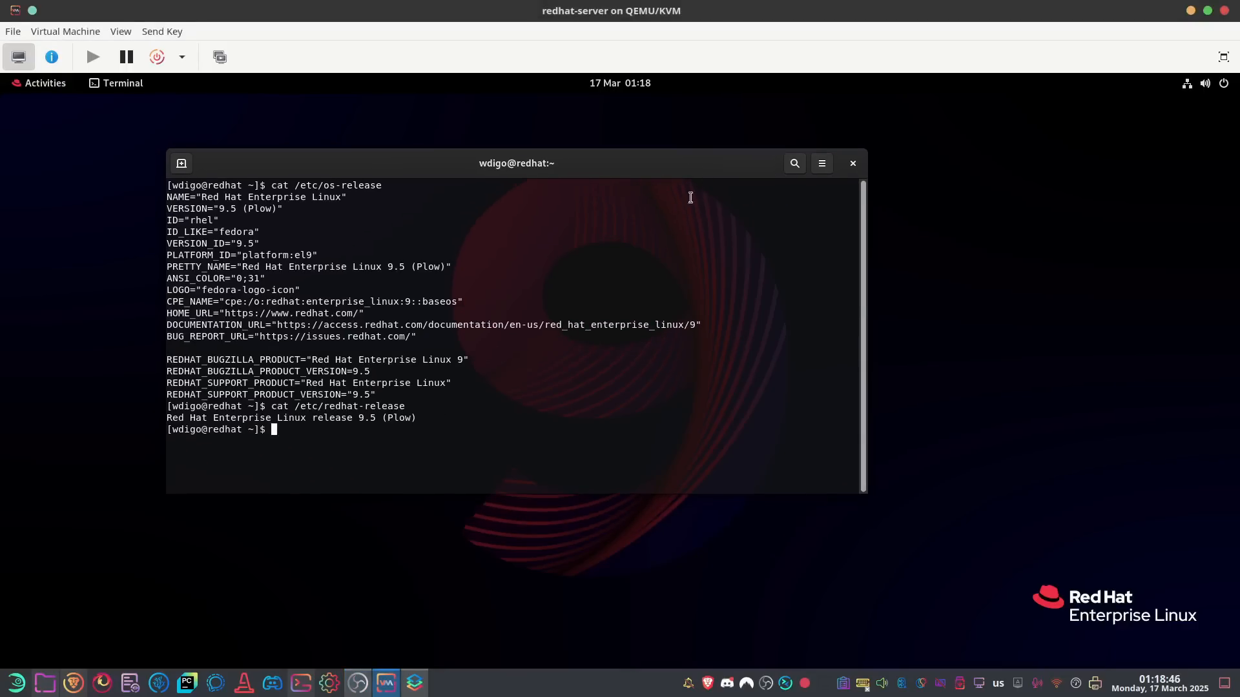
key(ctrl+l)
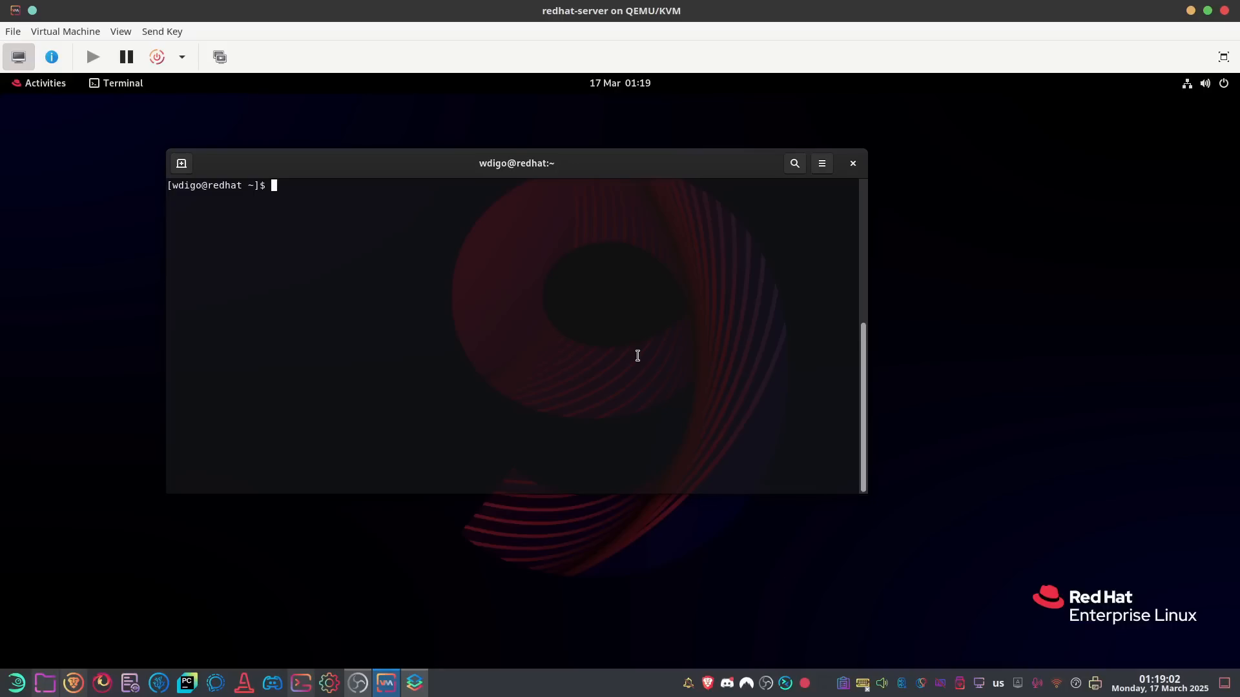
text(dnf)
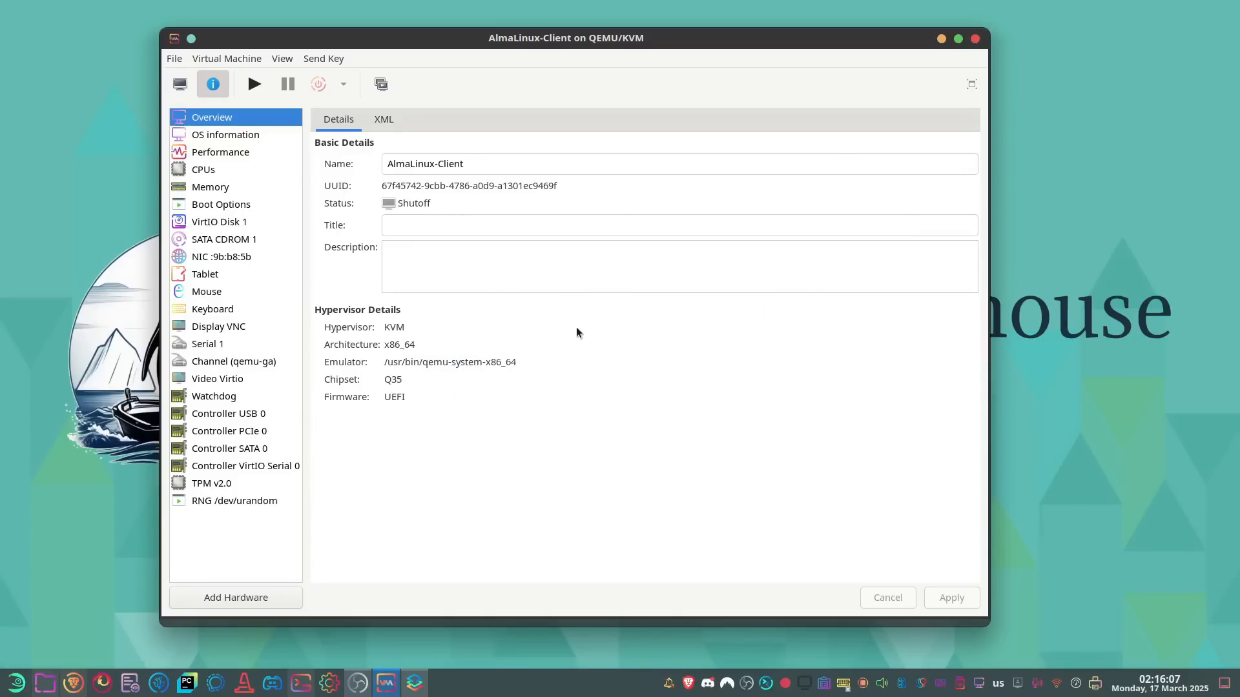
Inspect the AlmaLinux-Client VM's SATA CD-ROM, CPU, memory and VirtIO disk settings
click(244, 241)
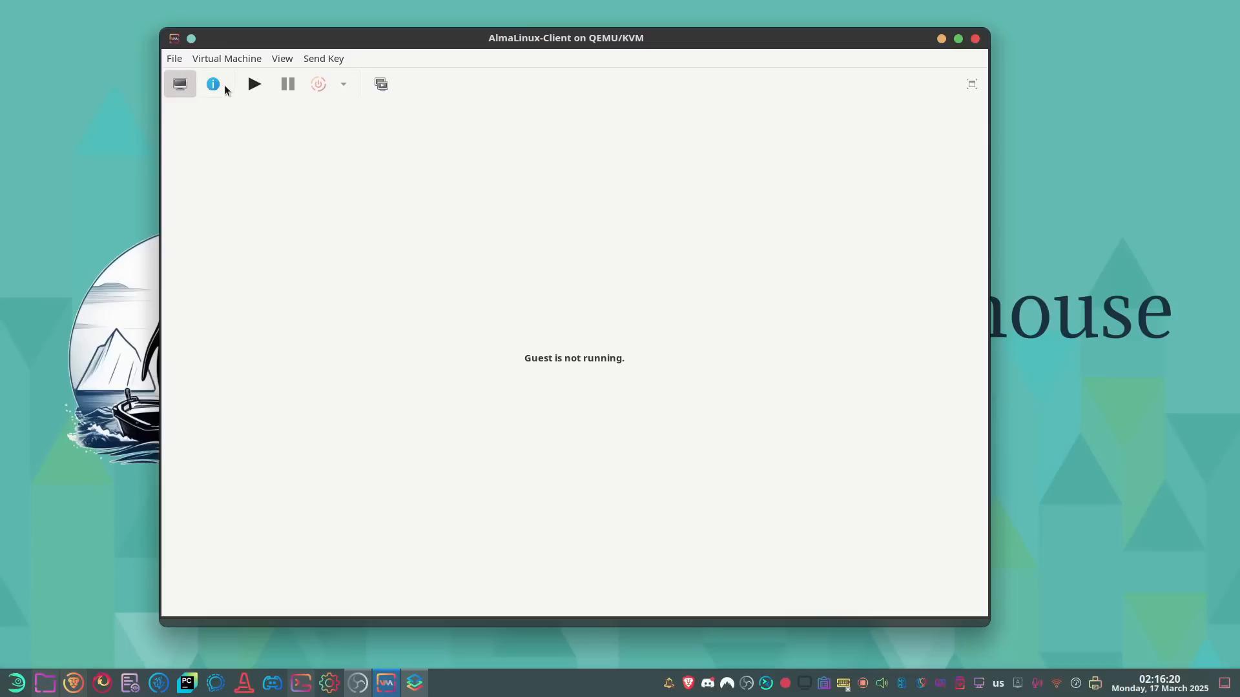
click(223, 84)
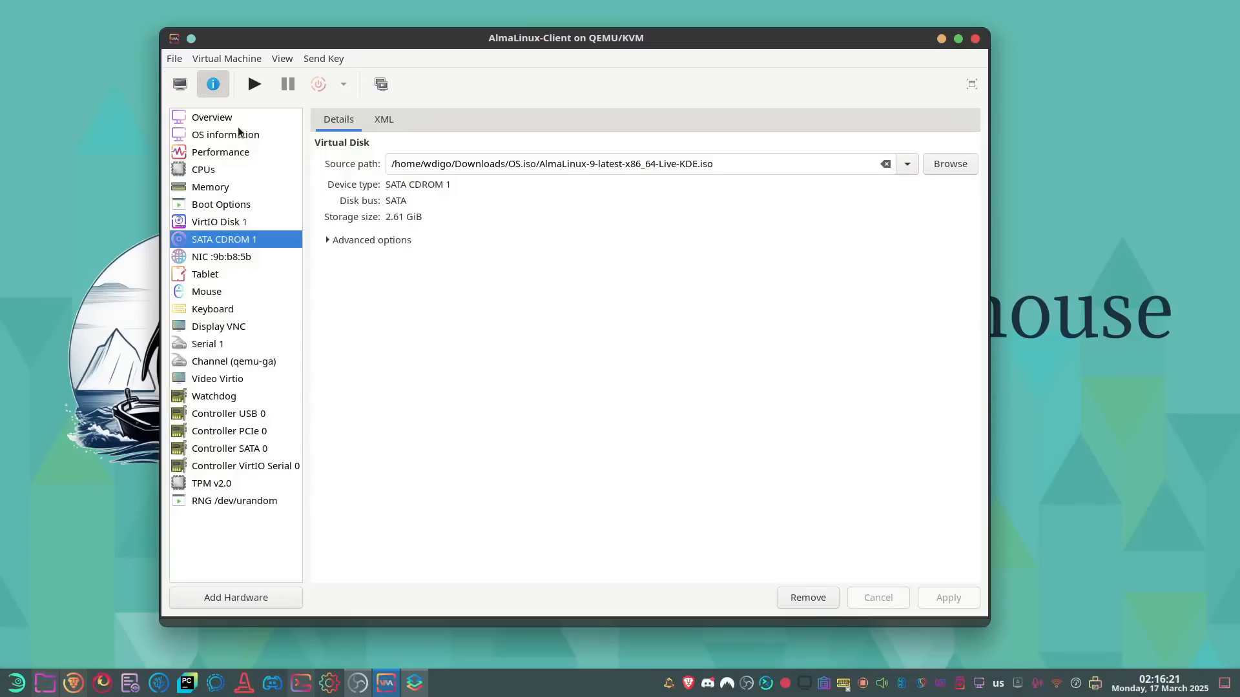
click(234, 171)
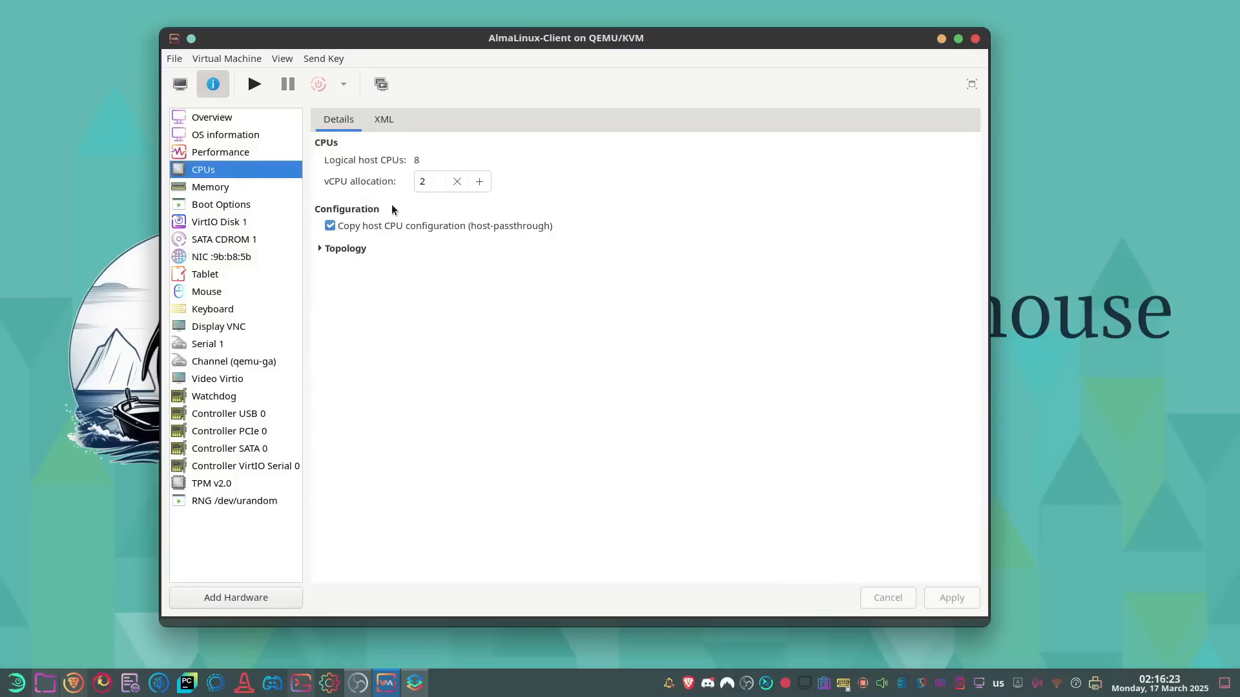
click(229, 191)
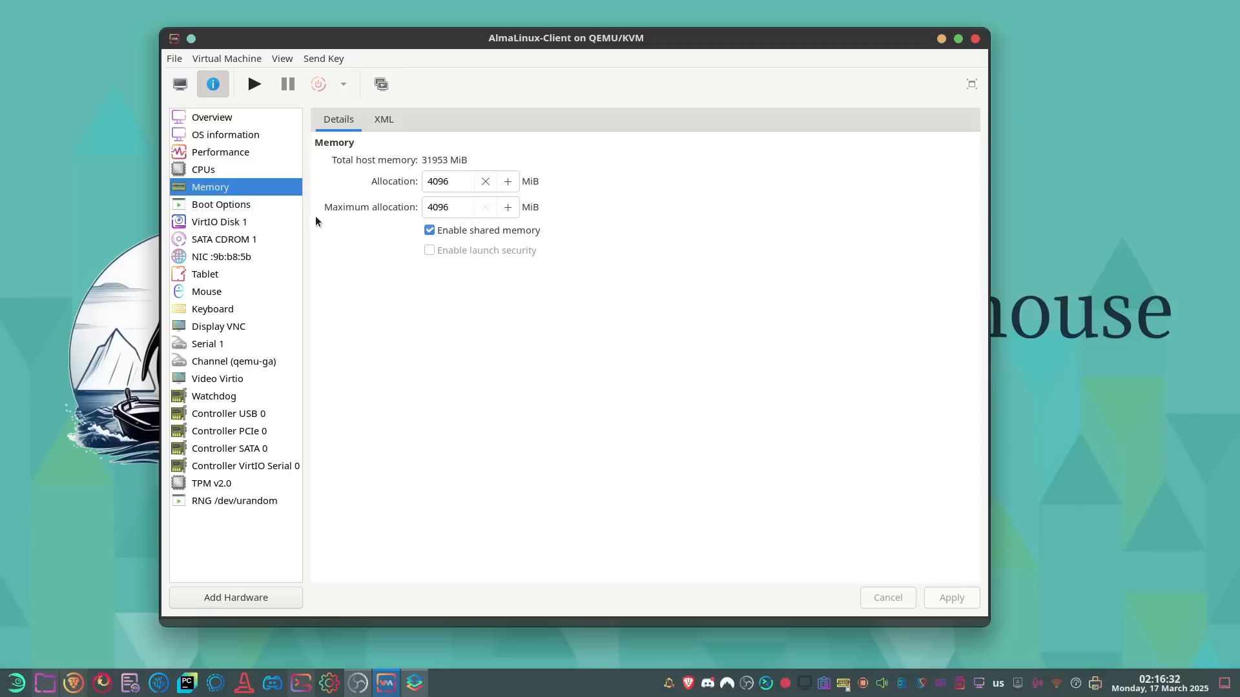
click(253, 223)
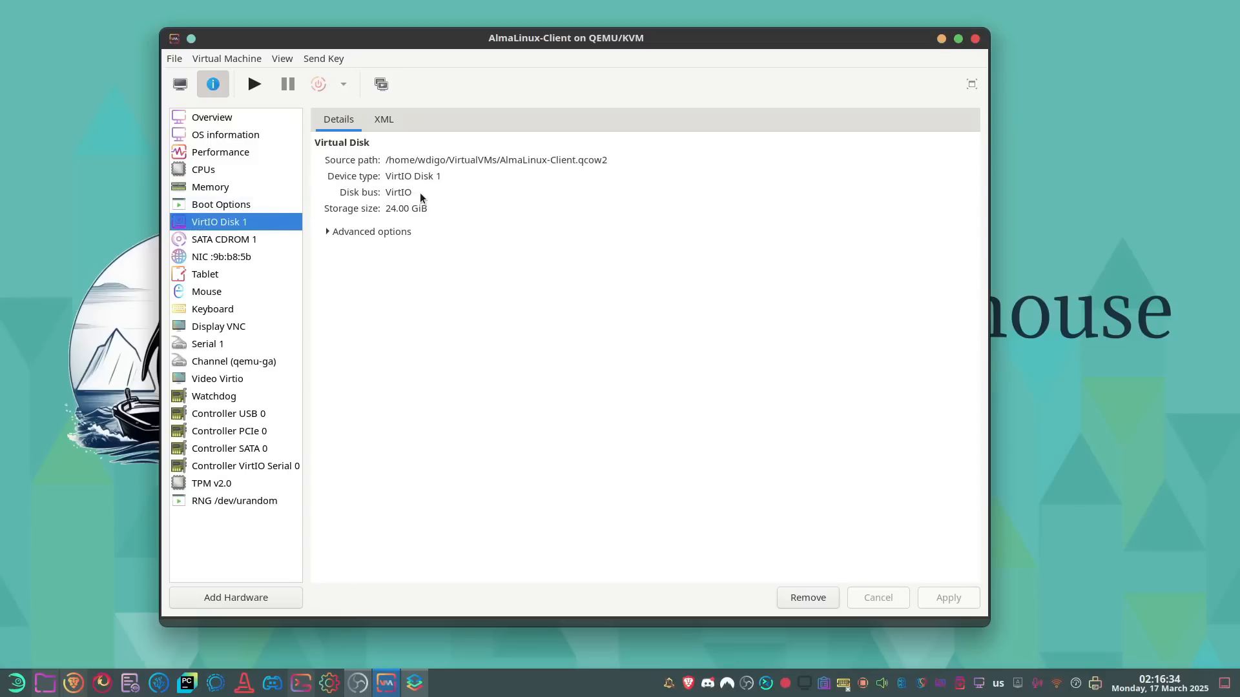
Power on AlmaLinux-Client and boot the Start Live AlmaLinux 9.5 entry
click(180, 84)
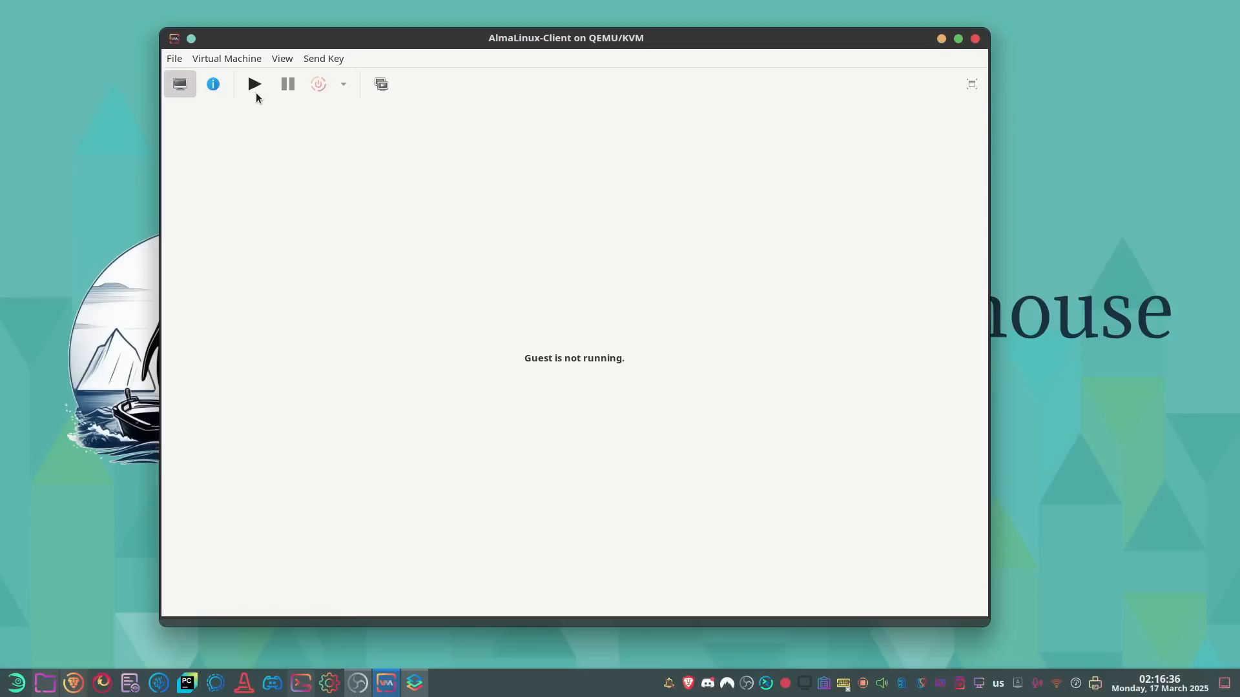
click(254, 84)
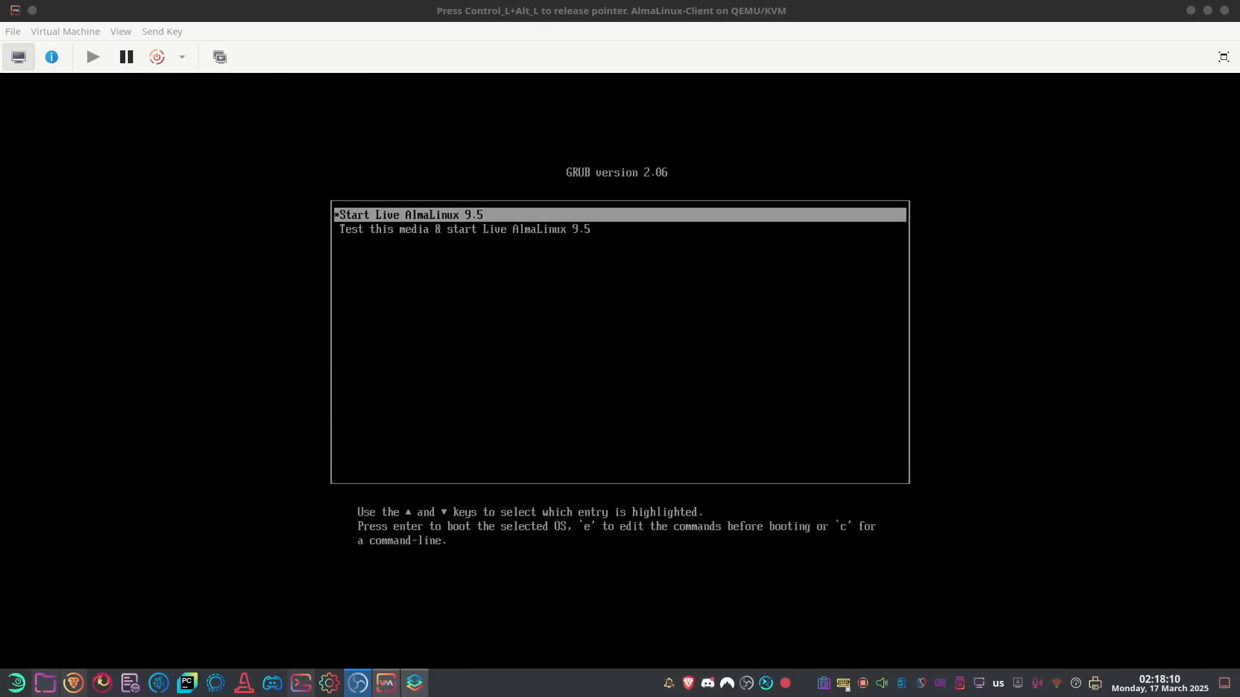
click(588, 456)
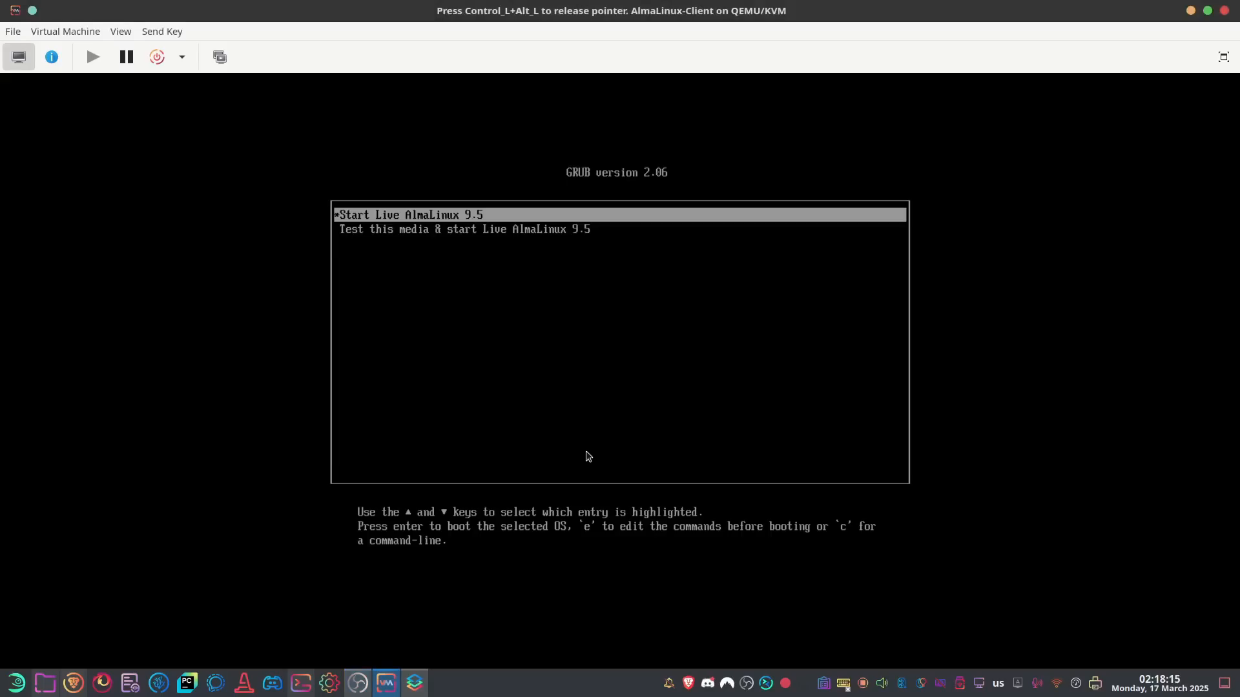
key(Return)
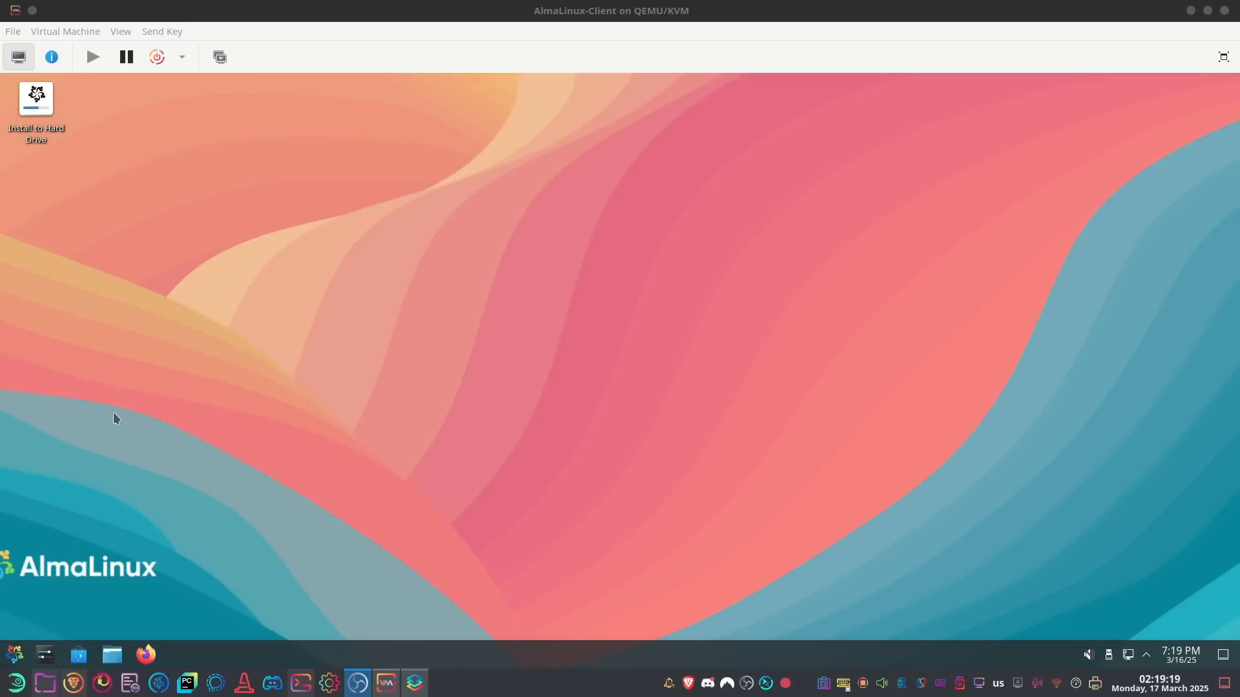
Launch Install to Hard Drive in English (United Kingdom), then minimise the installer
click(14, 655)
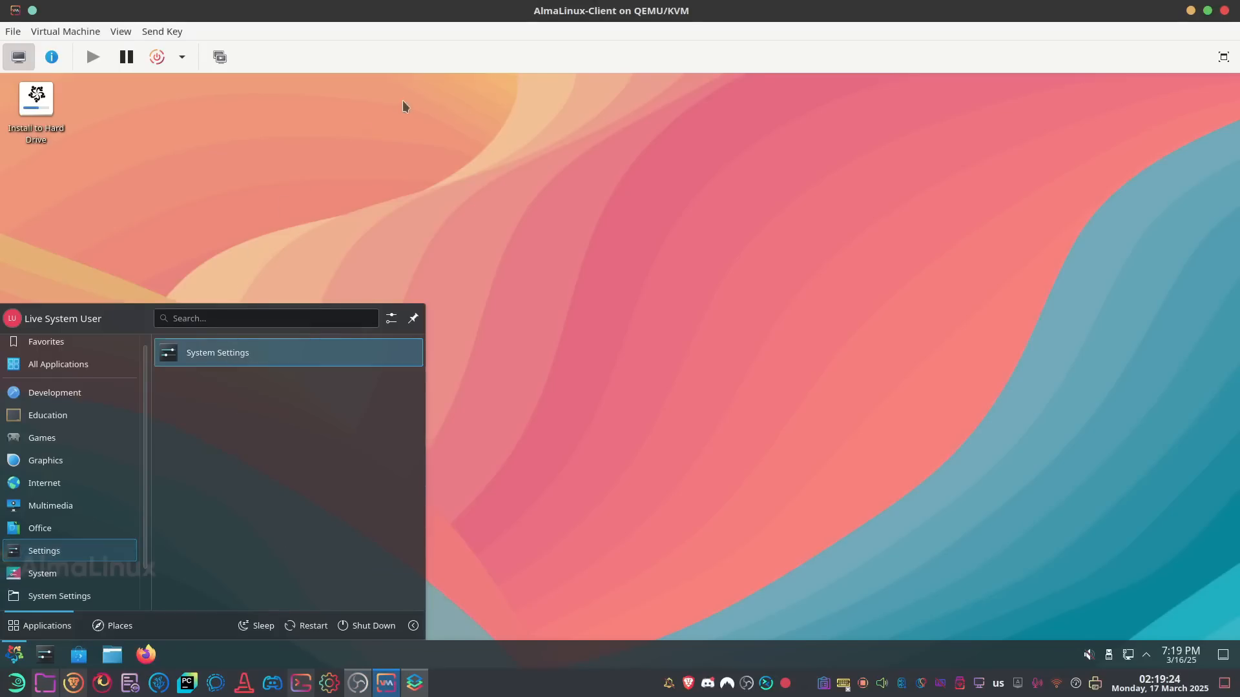
click(457, 175)
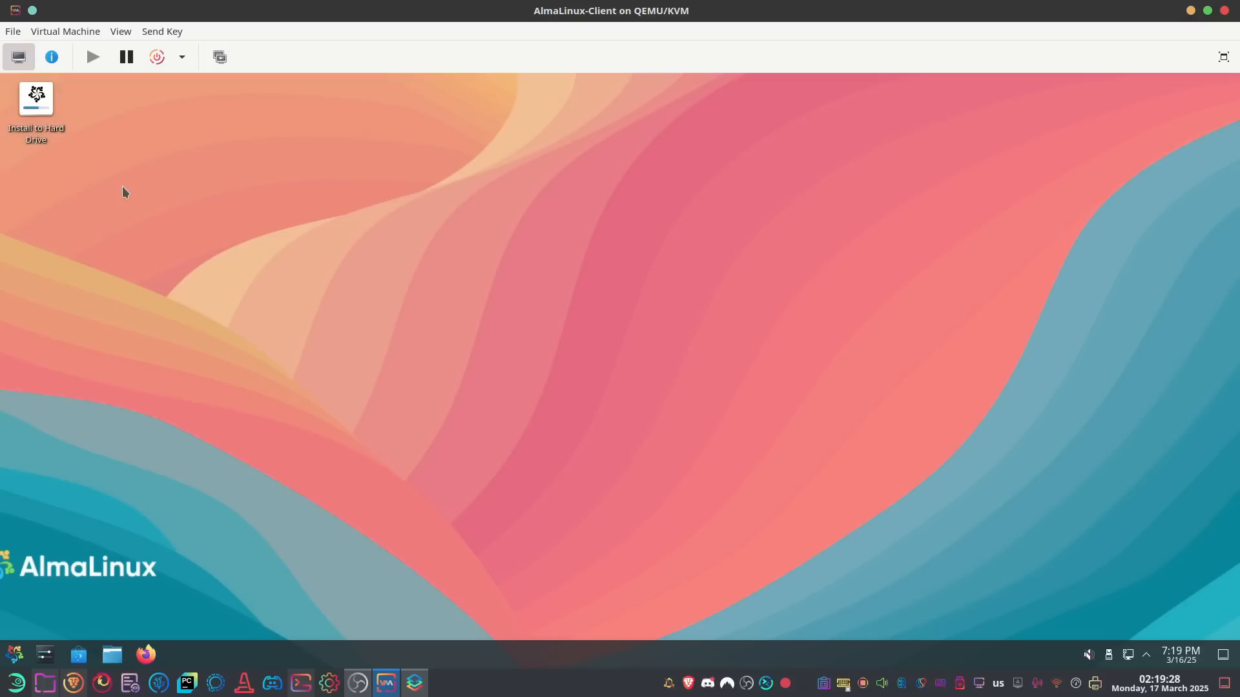
double_click(49, 141)
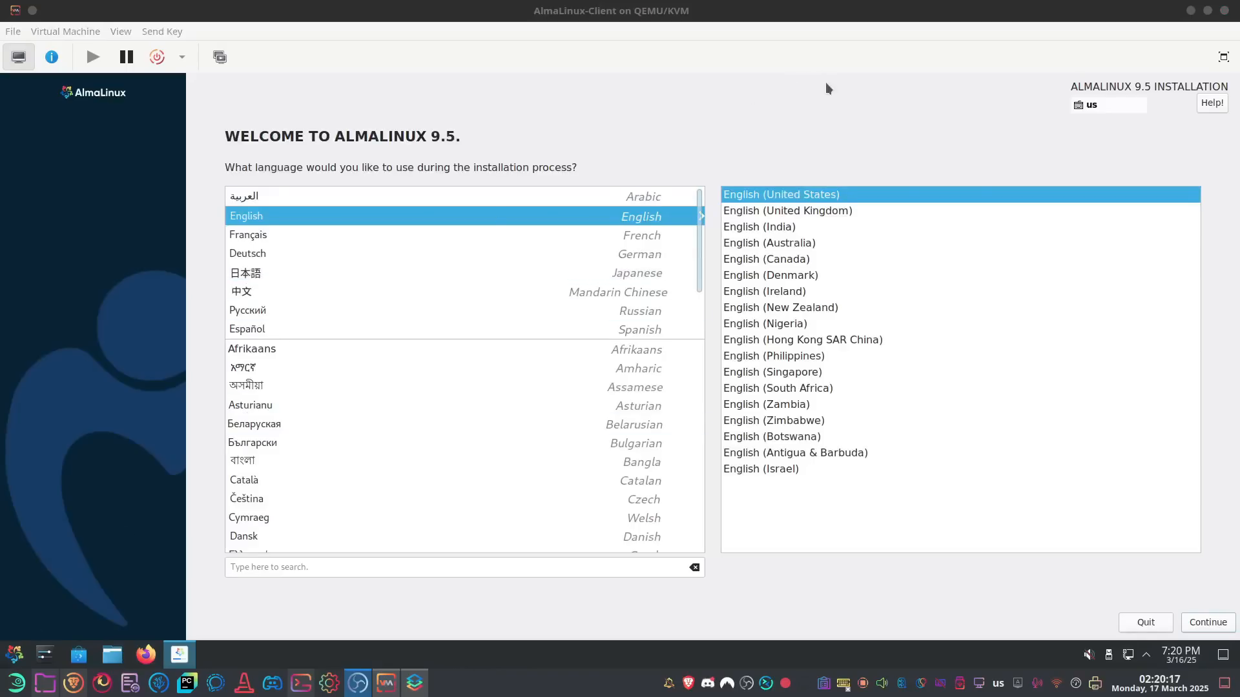
click(797, 210)
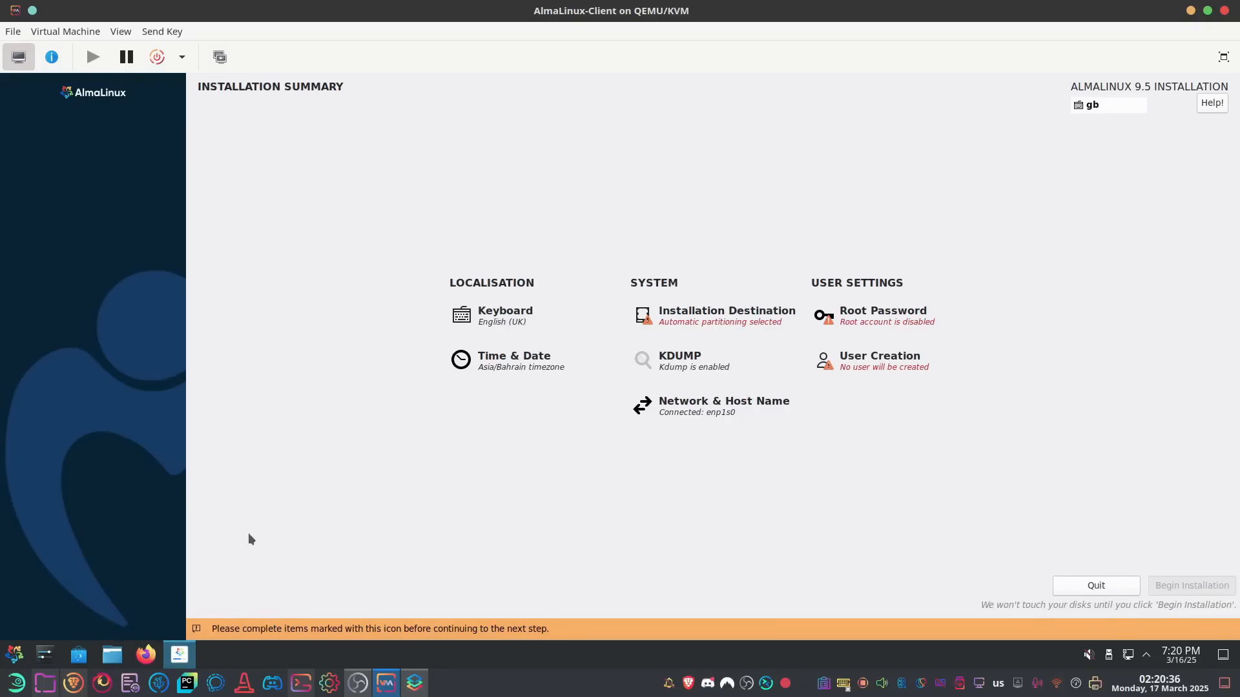
click(180, 656)
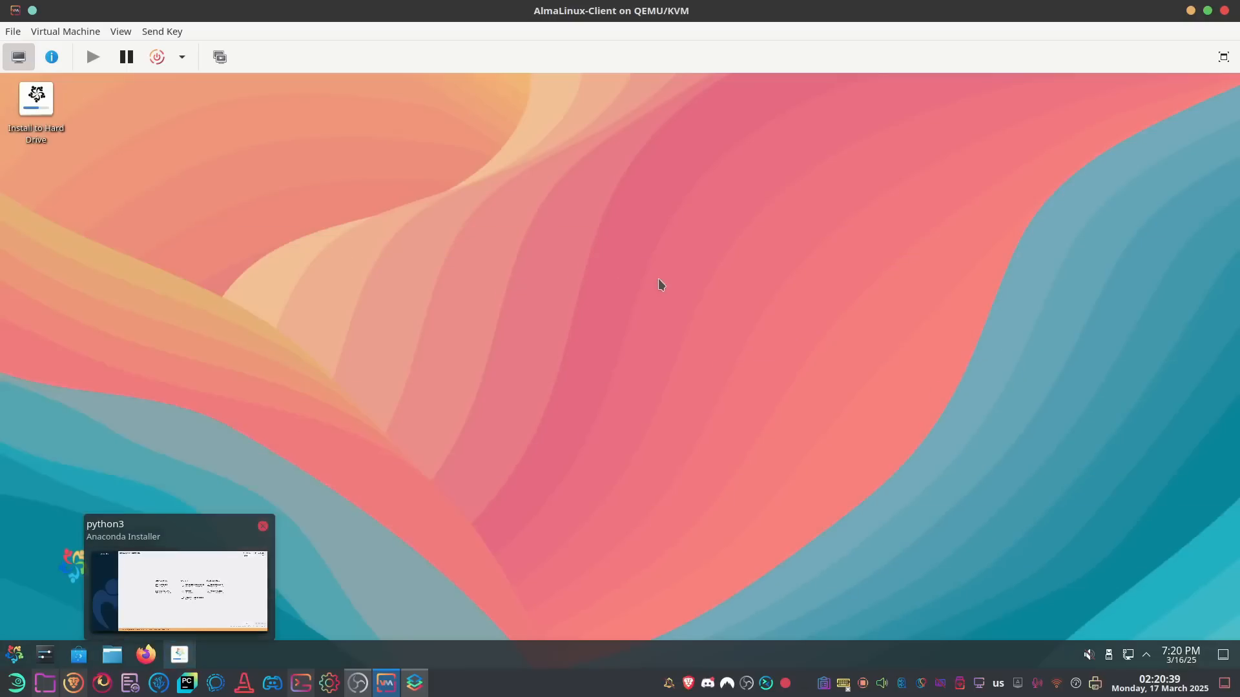
mouse_move(185, 658)
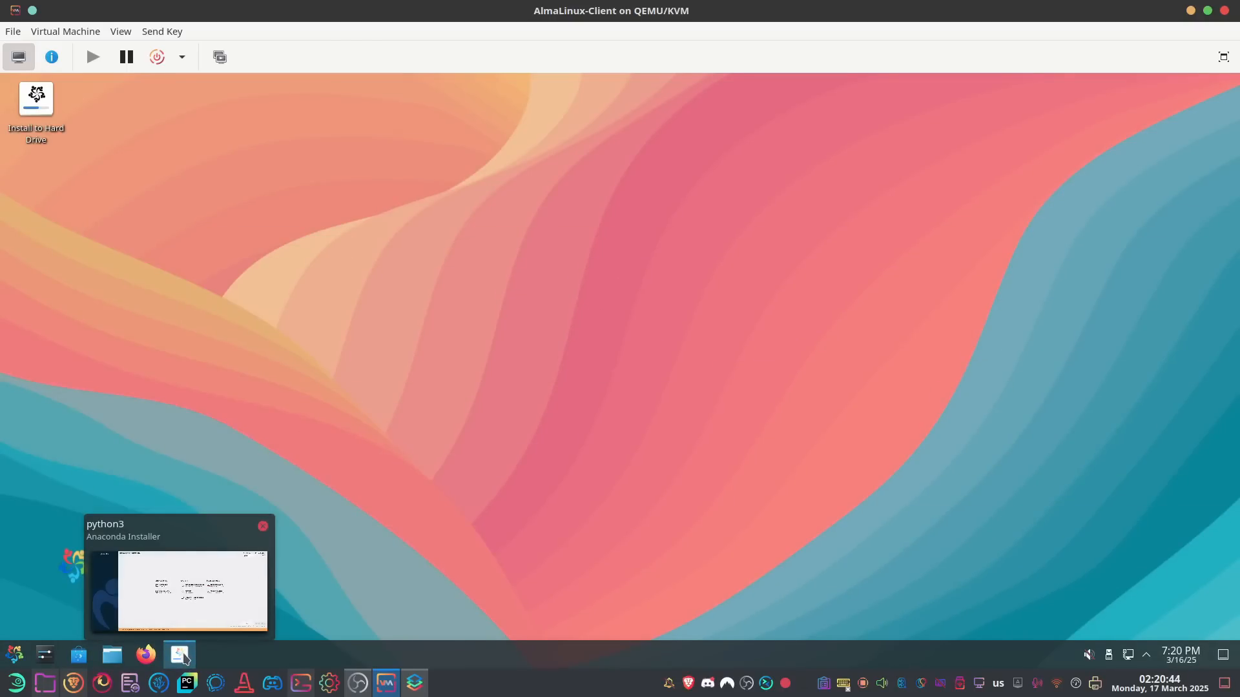
Bring the AlmaLinux-Client VM window forward after confirming the AlmaLinux-9.5-x86_64-dvd.iso CD-ROM
click(185, 658)
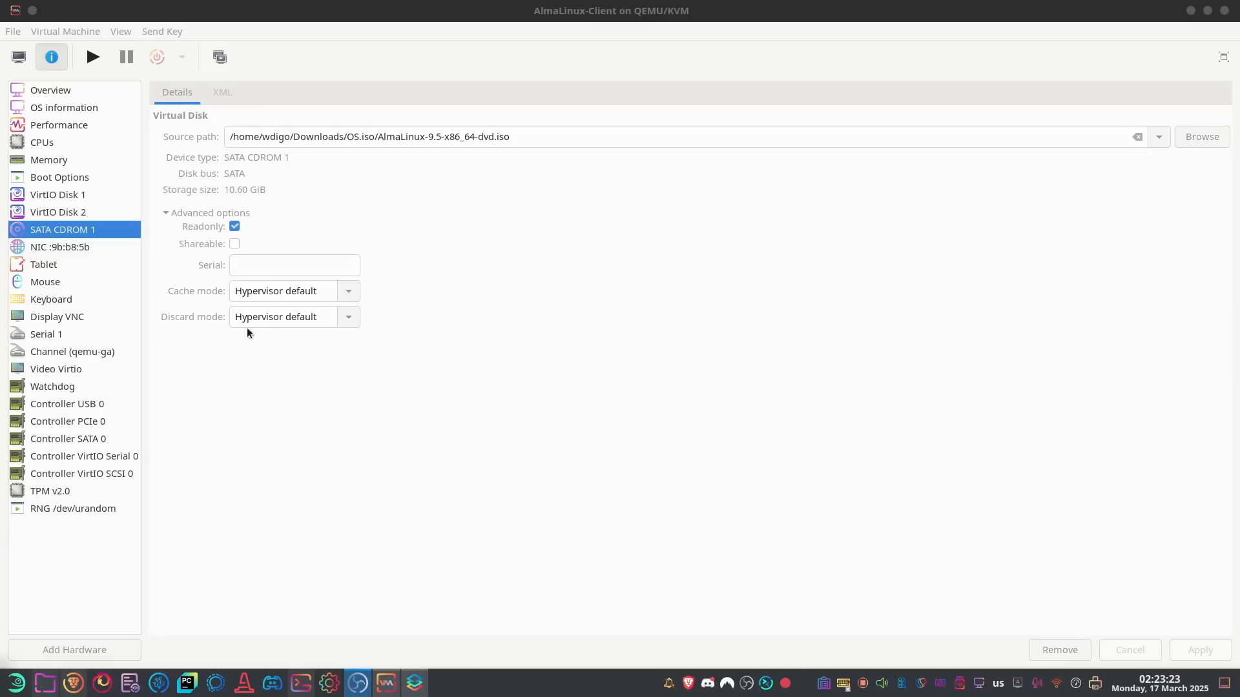
click(382, 436)
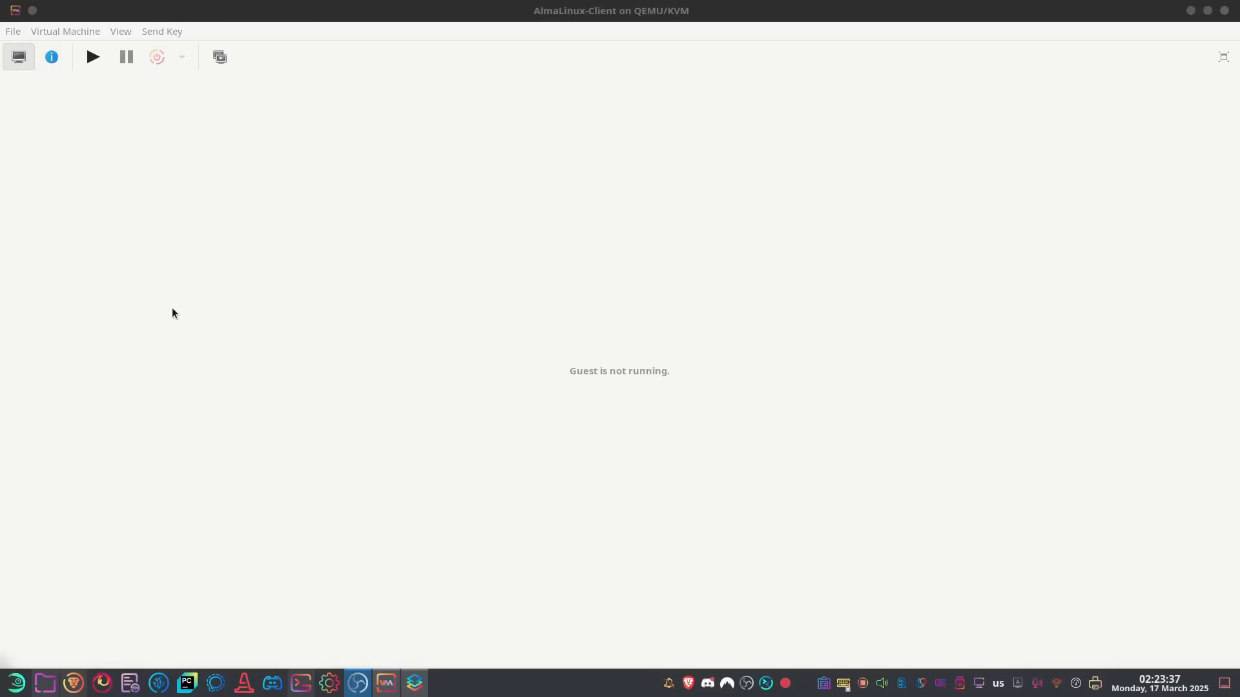
Power on AlmaLinux-Client and boot the GRUB entry 'Install AlmaLinux 9.5'
click(93, 57)
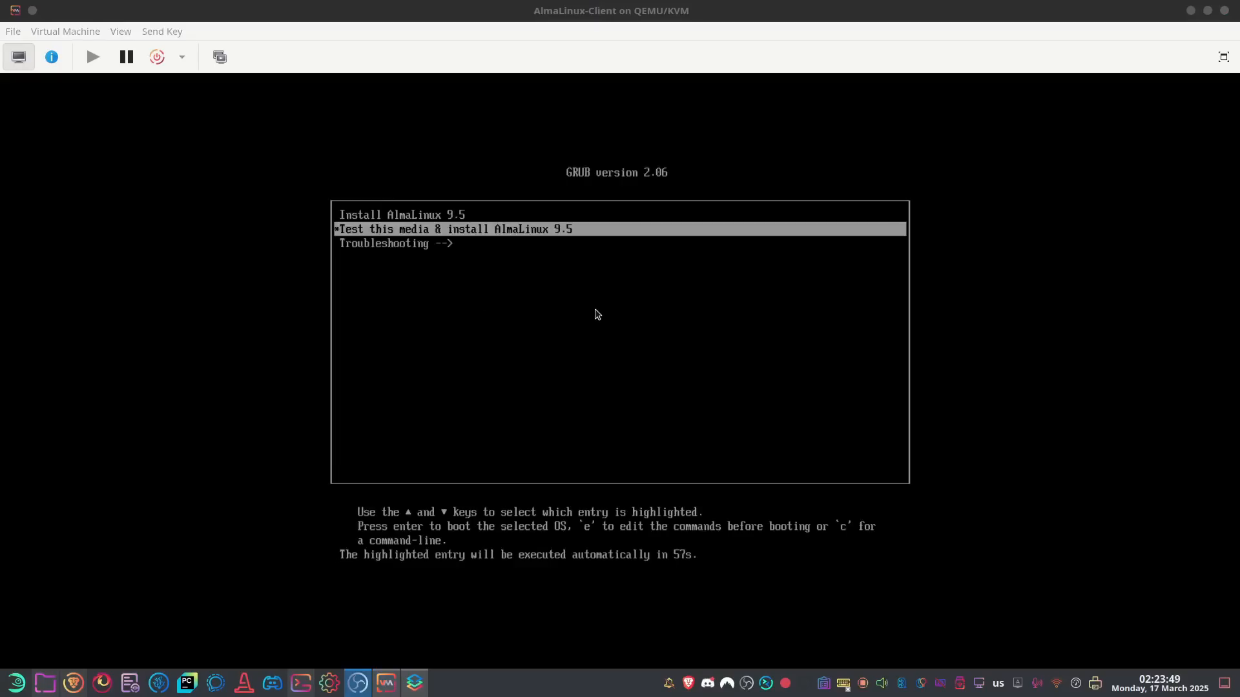
click(597, 315)
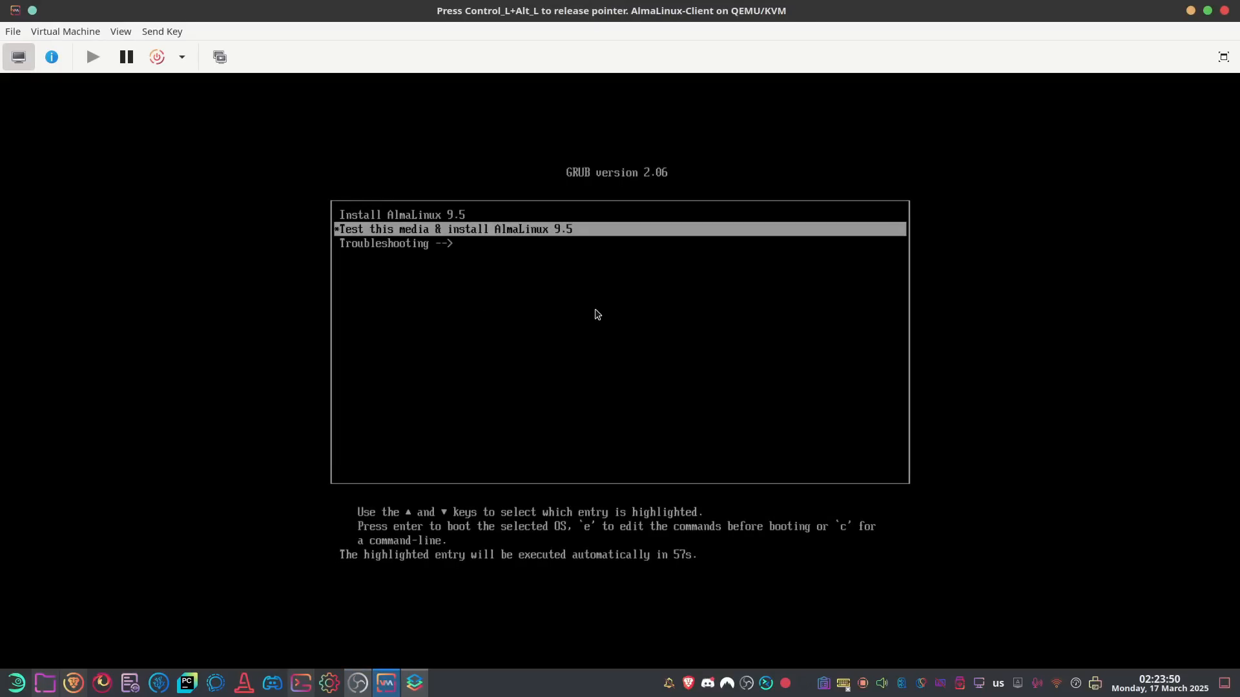
key(Up)
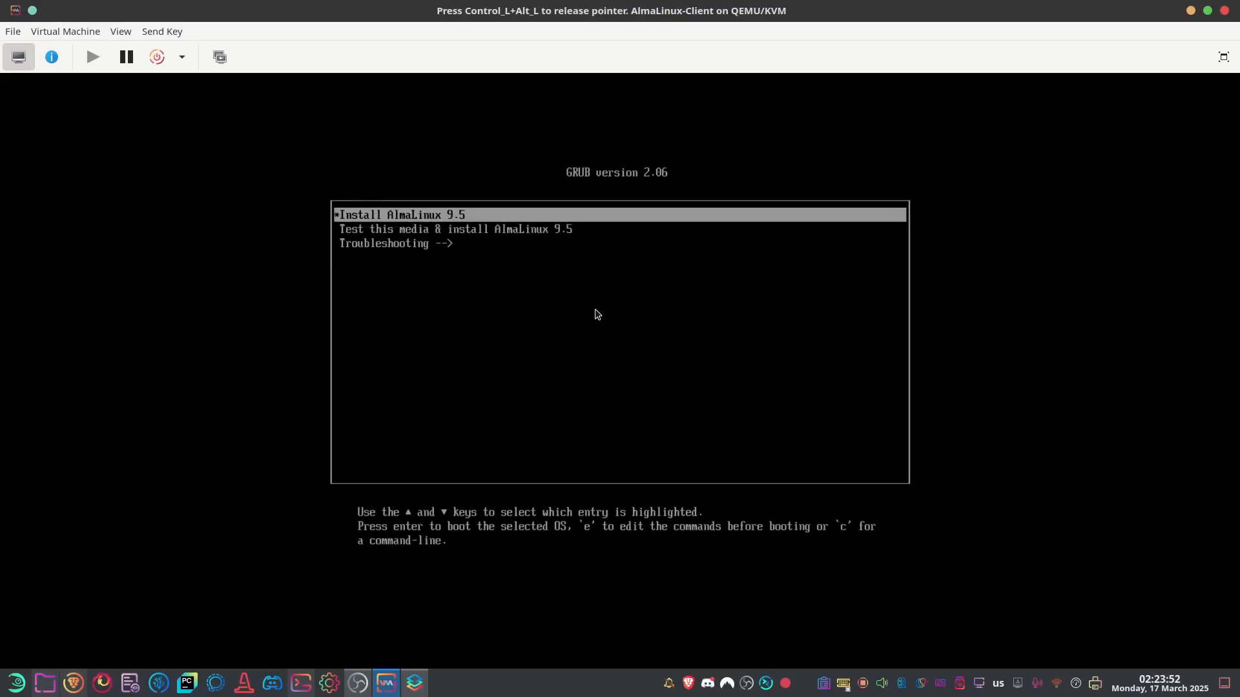
key(Down)
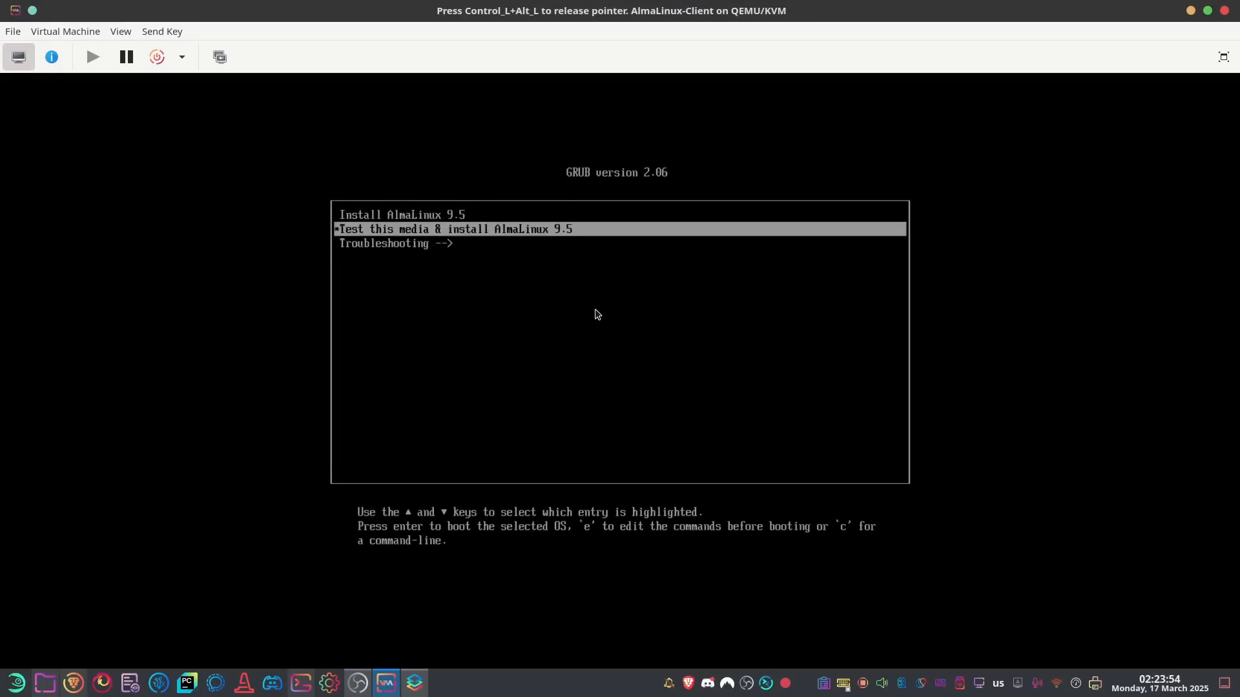
key(Down)
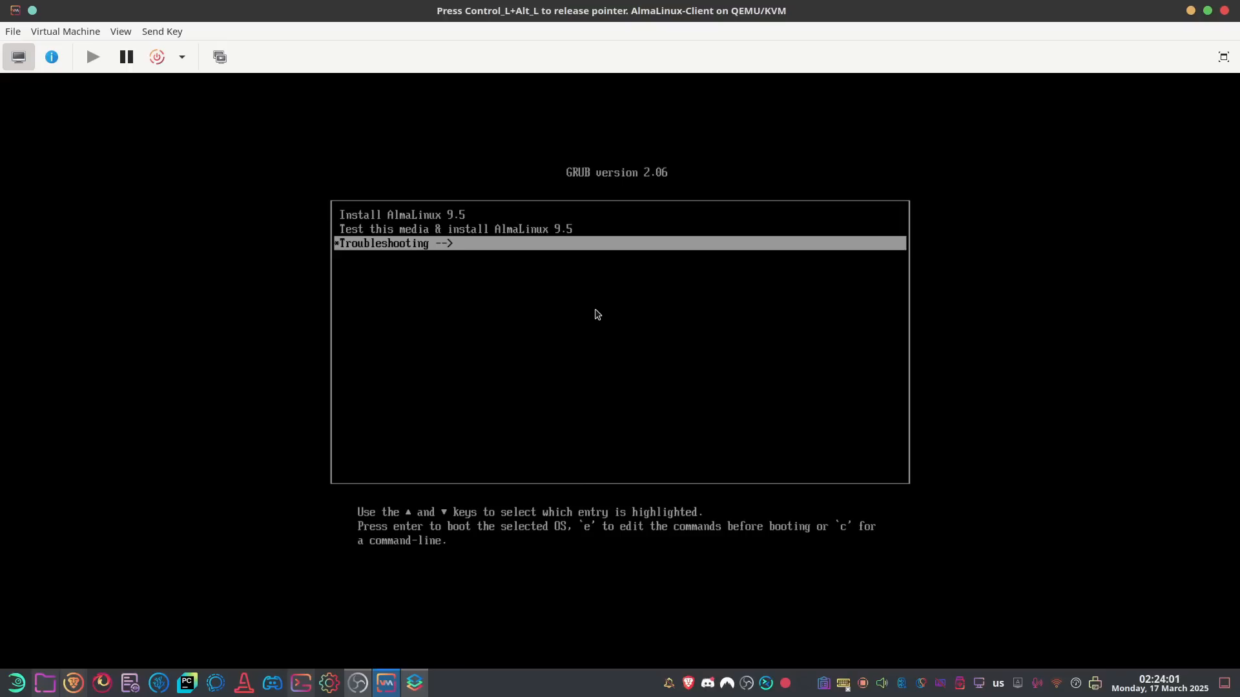
key(Up)
key(Up)
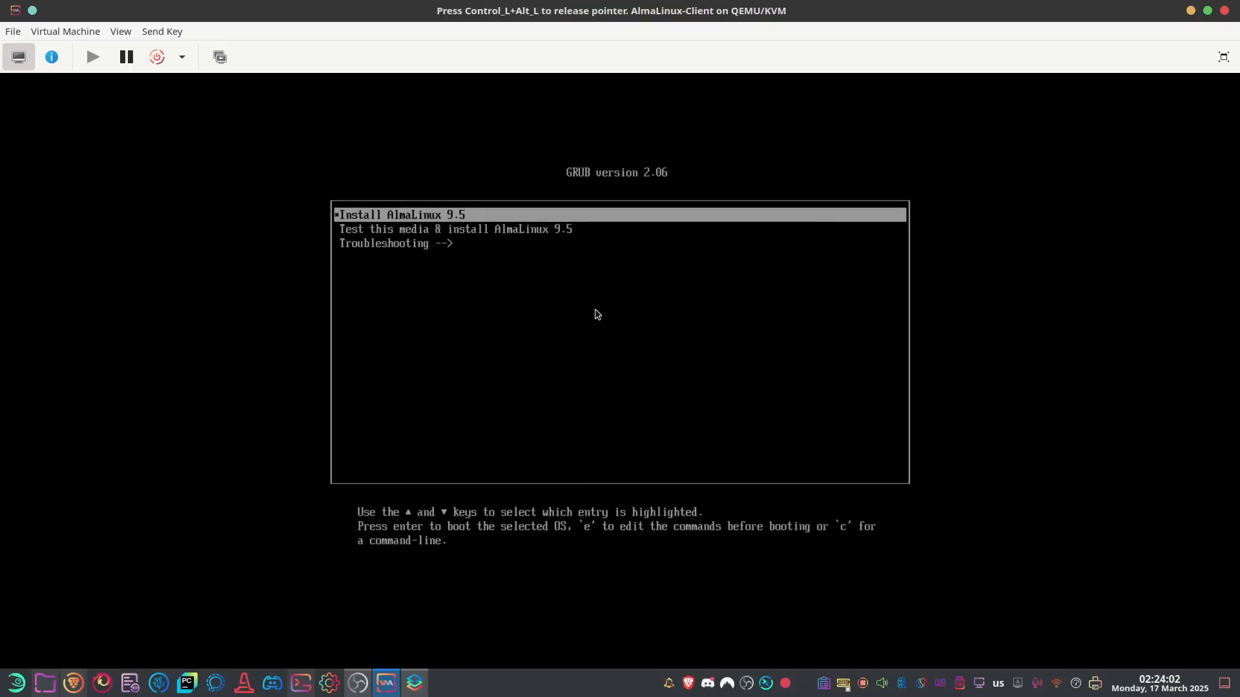
key(Return)
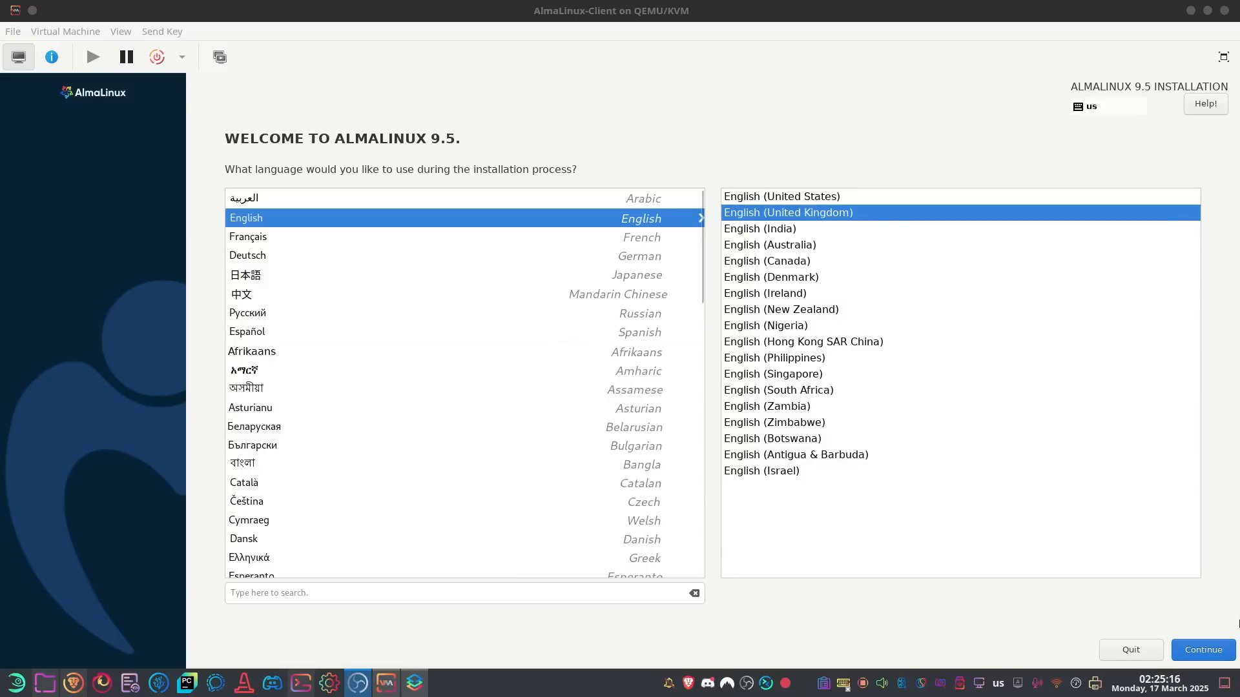
Add English (US) as a keyboard layout in the installer
click(1209, 653)
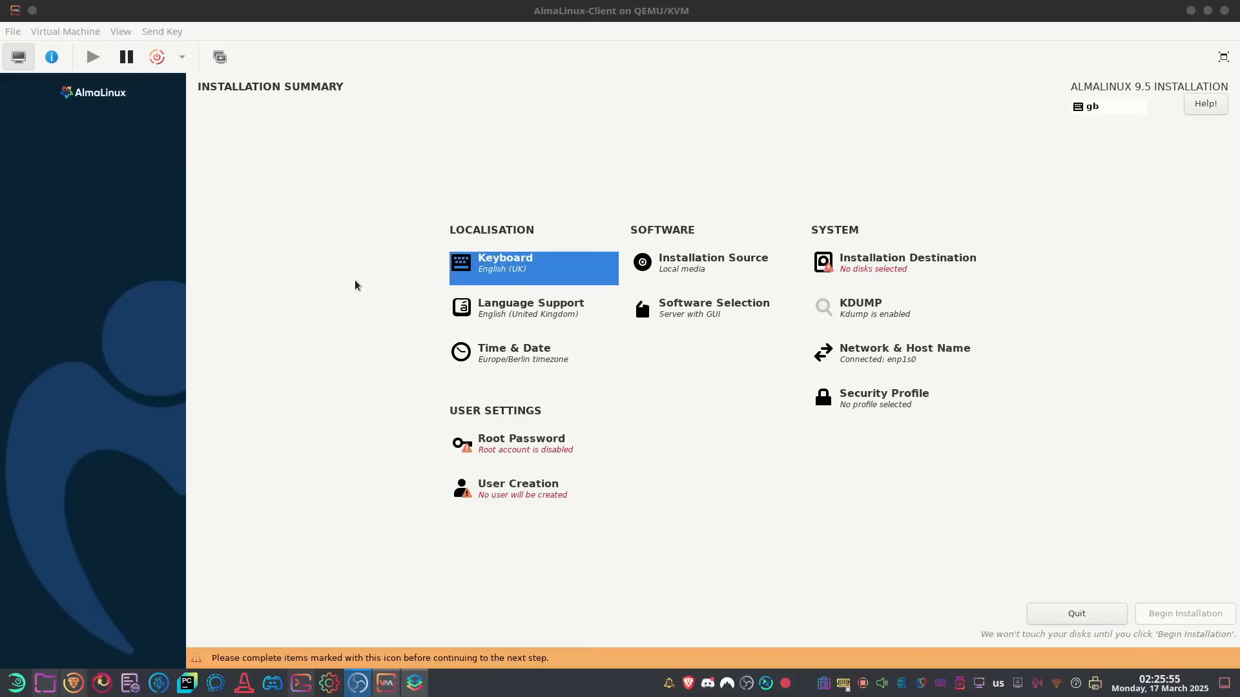
click(567, 265)
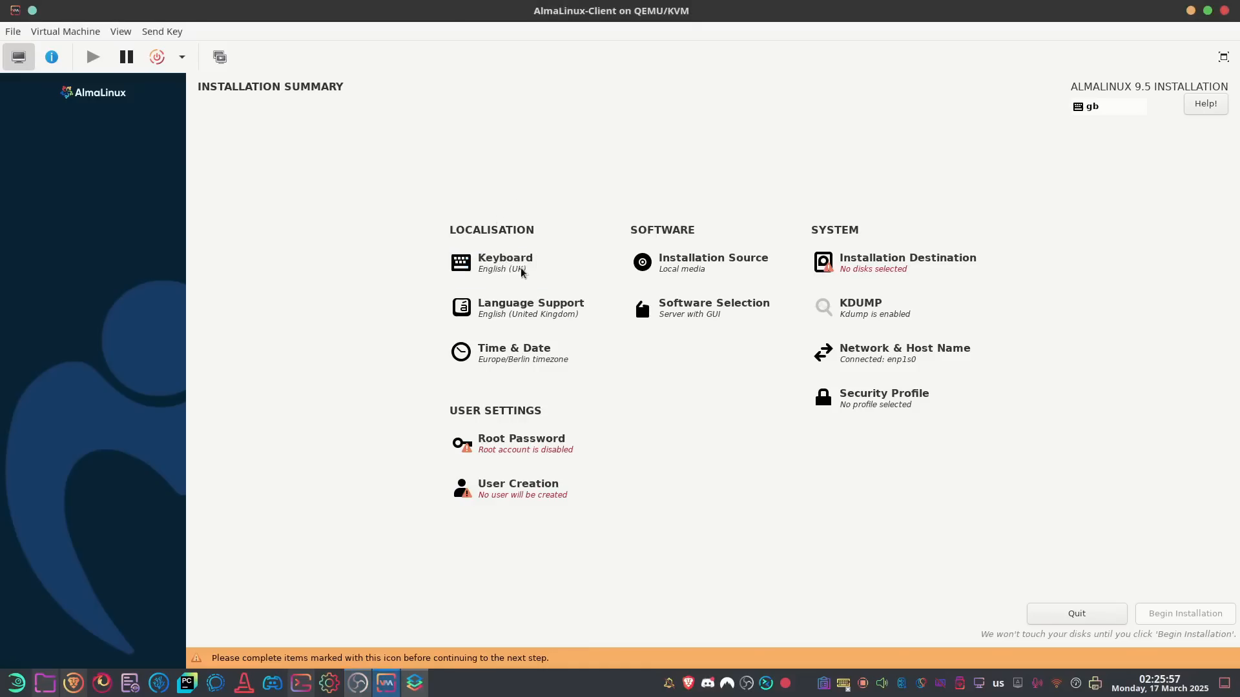
scroll(579, 366, down, 8)
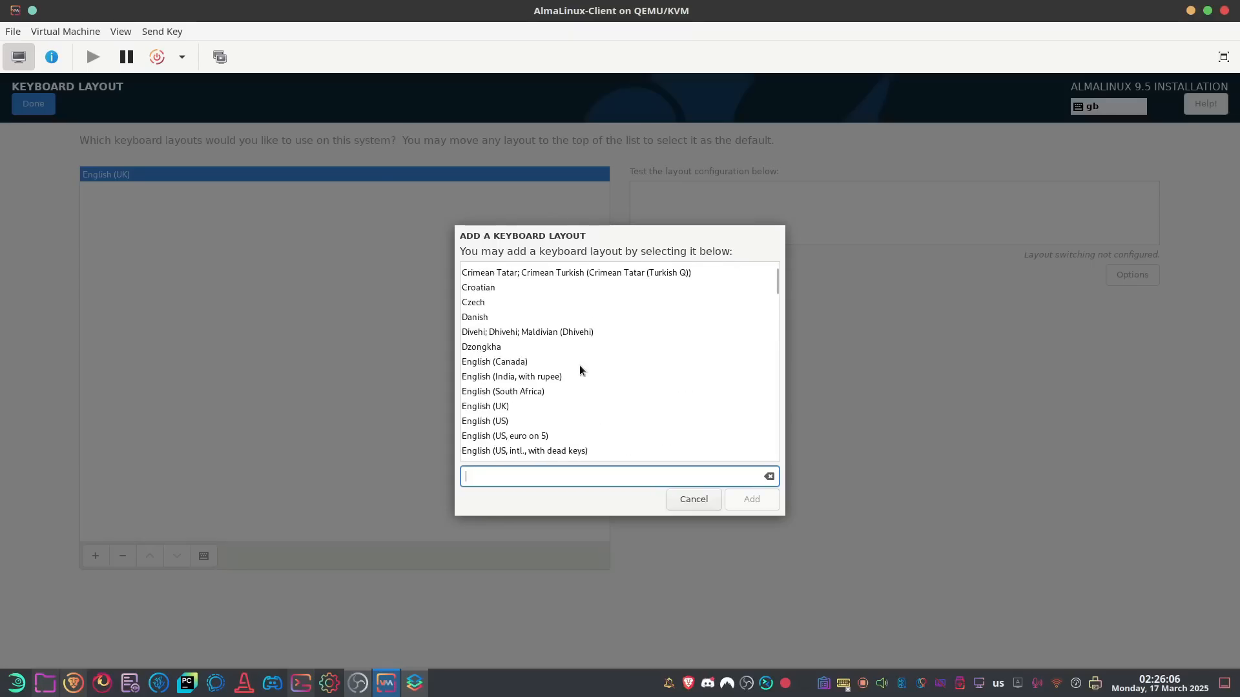
click(500, 422)
click(752, 499)
click(34, 104)
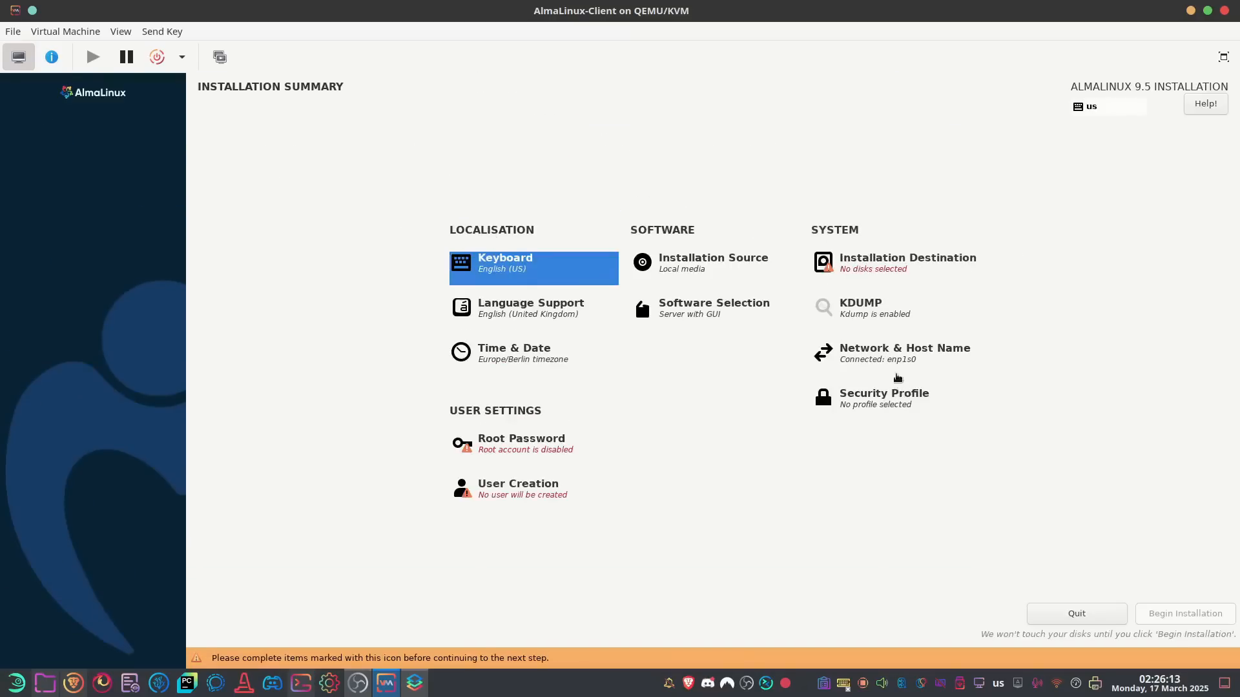
Disable kdump and return to the Installation Summary
click(867, 311)
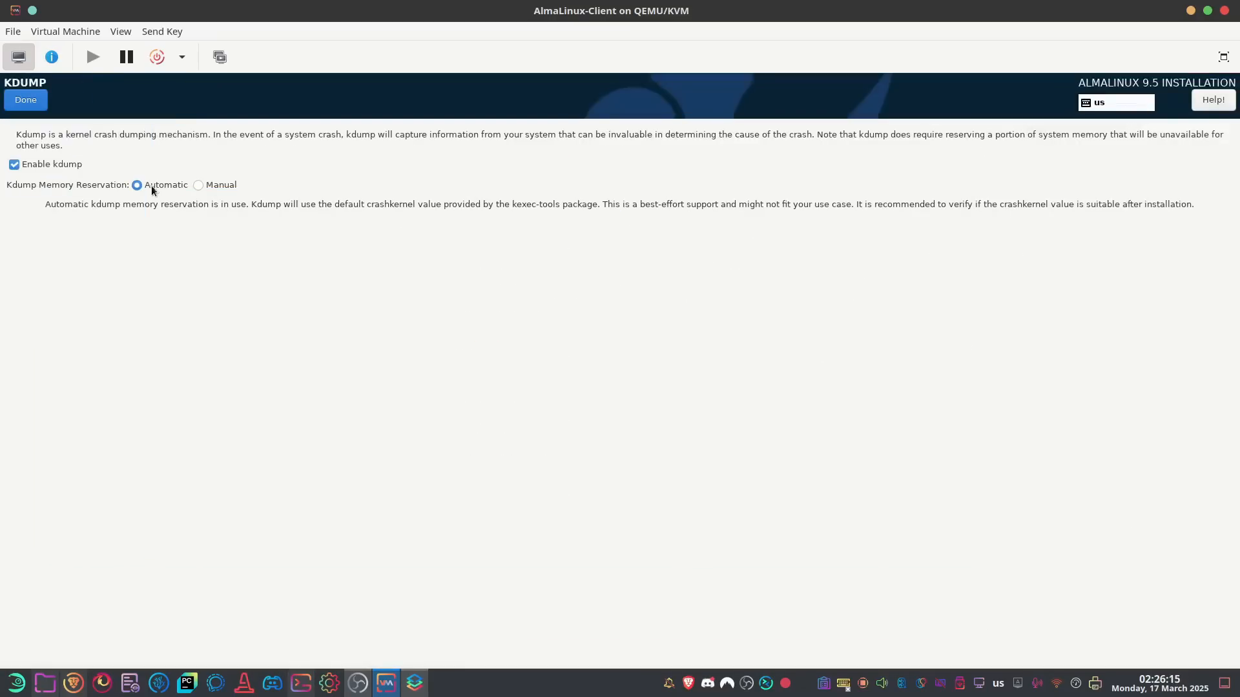
click(55, 165)
click(27, 102)
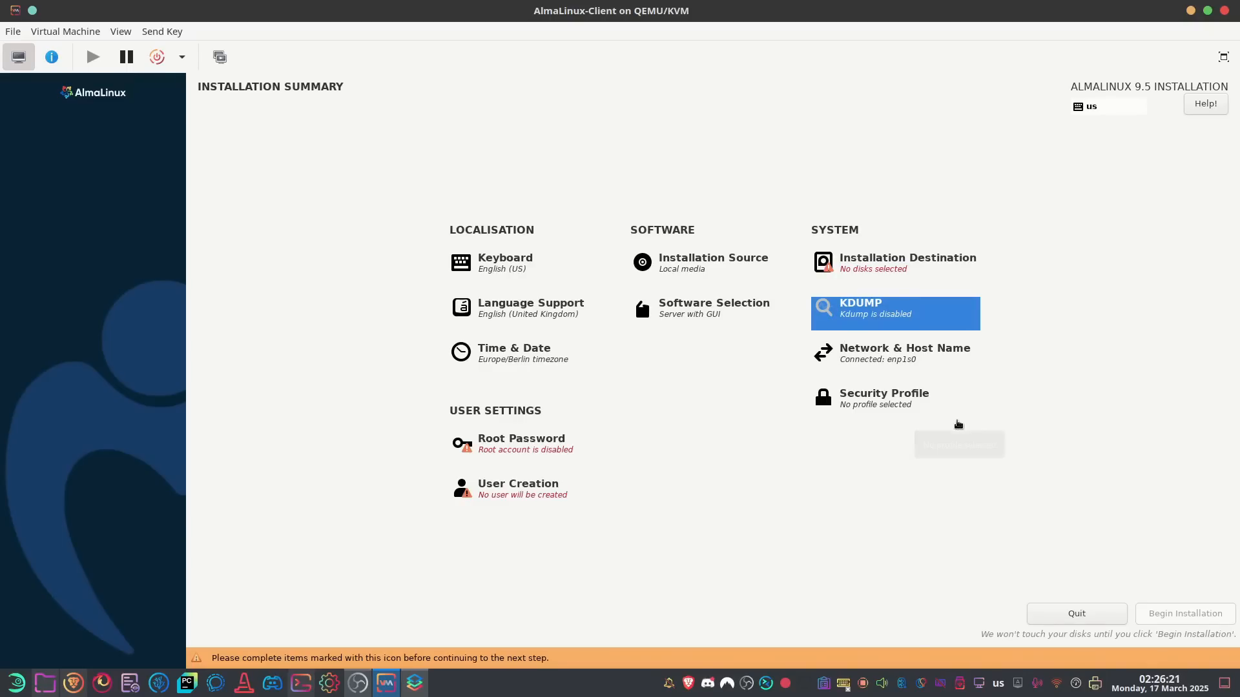
click(870, 356)
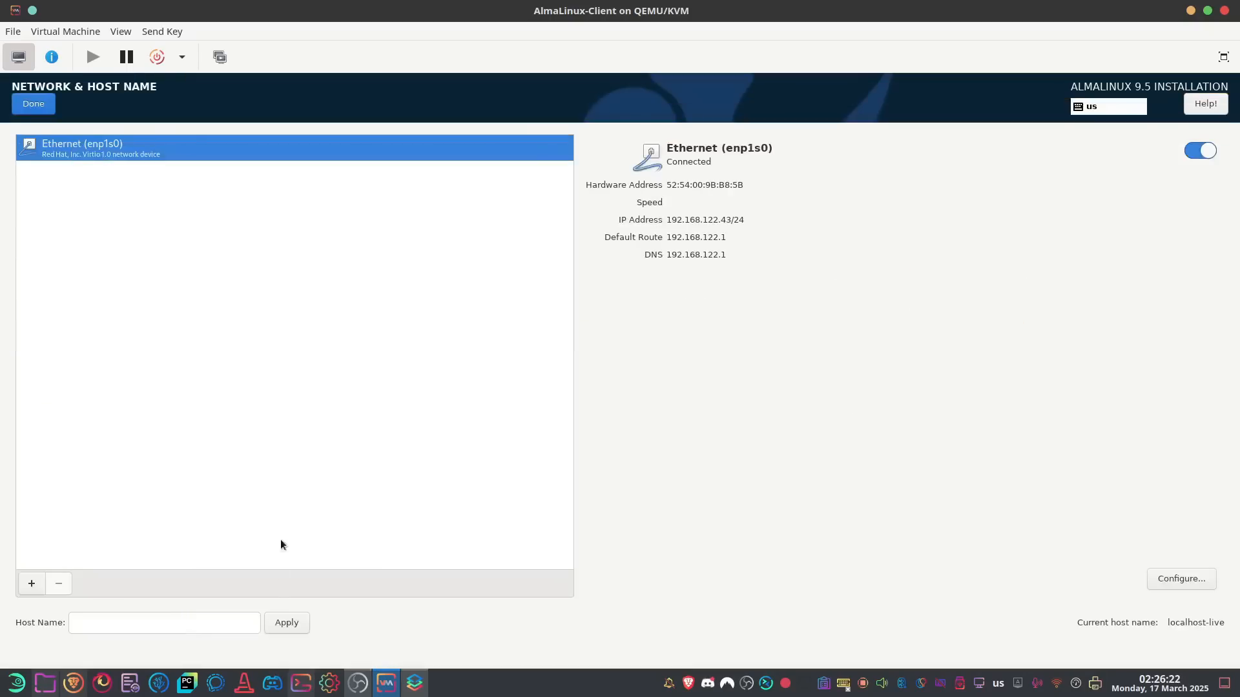
Set the host name to AlmaLinux-Client and apply it
click(245, 624)
text(Alm)
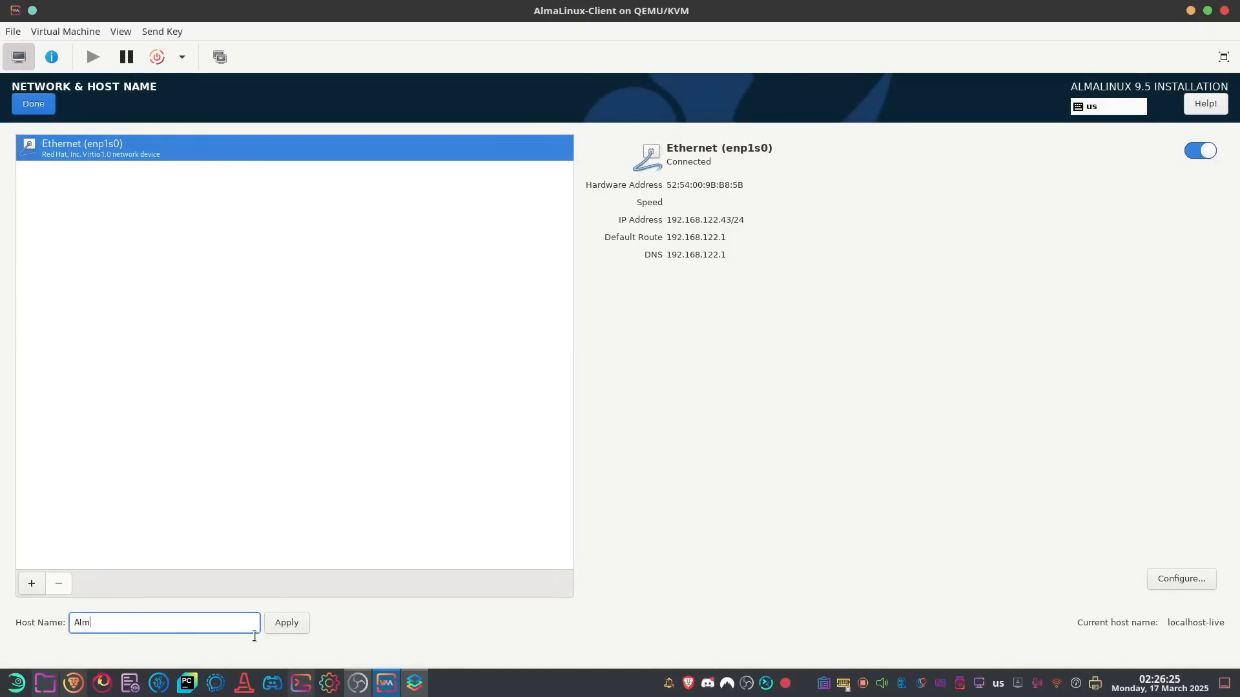
text(aLinux-Client)
click(298, 627)
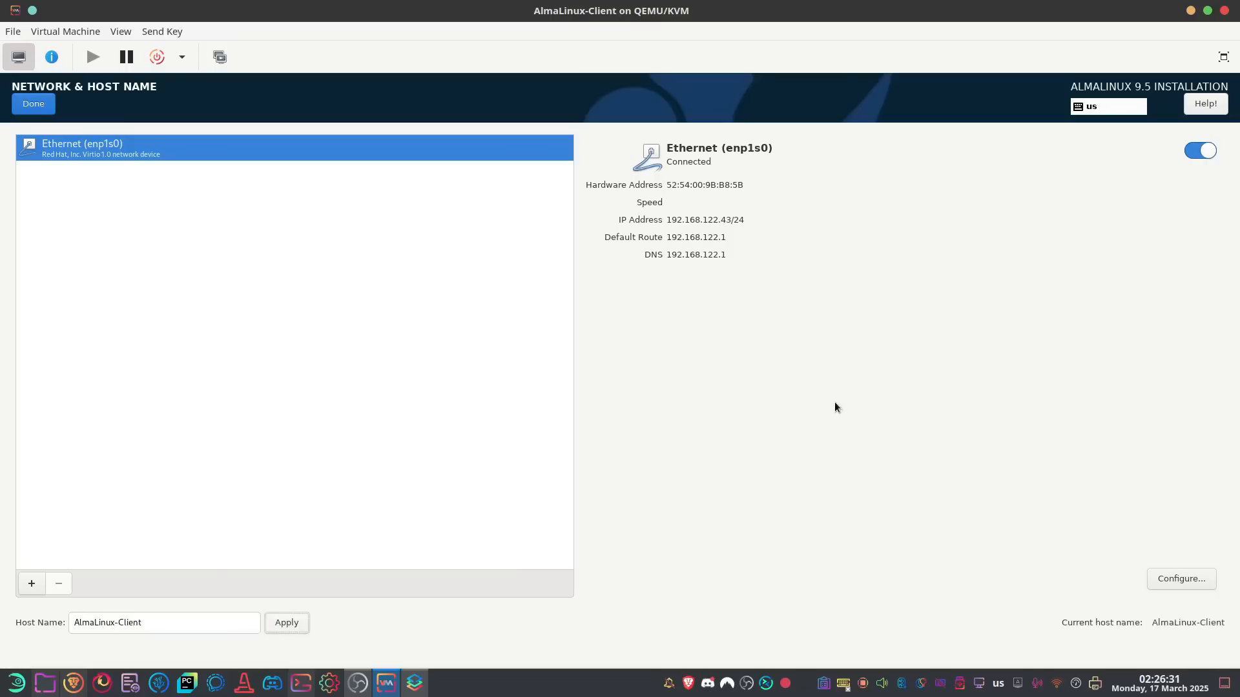
Disable IPv6 and switch the Ethernet connection's IPv4 method to Manual
click(1194, 581)
click(719, 252)
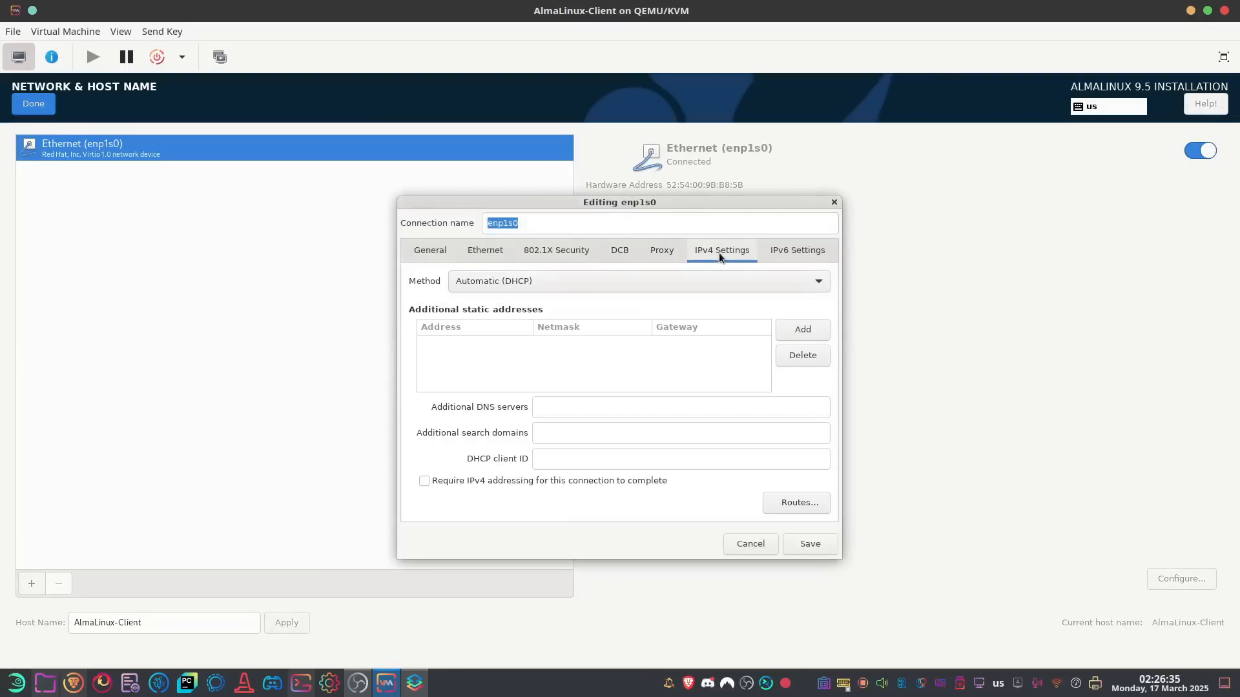
click(789, 251)
click(713, 280)
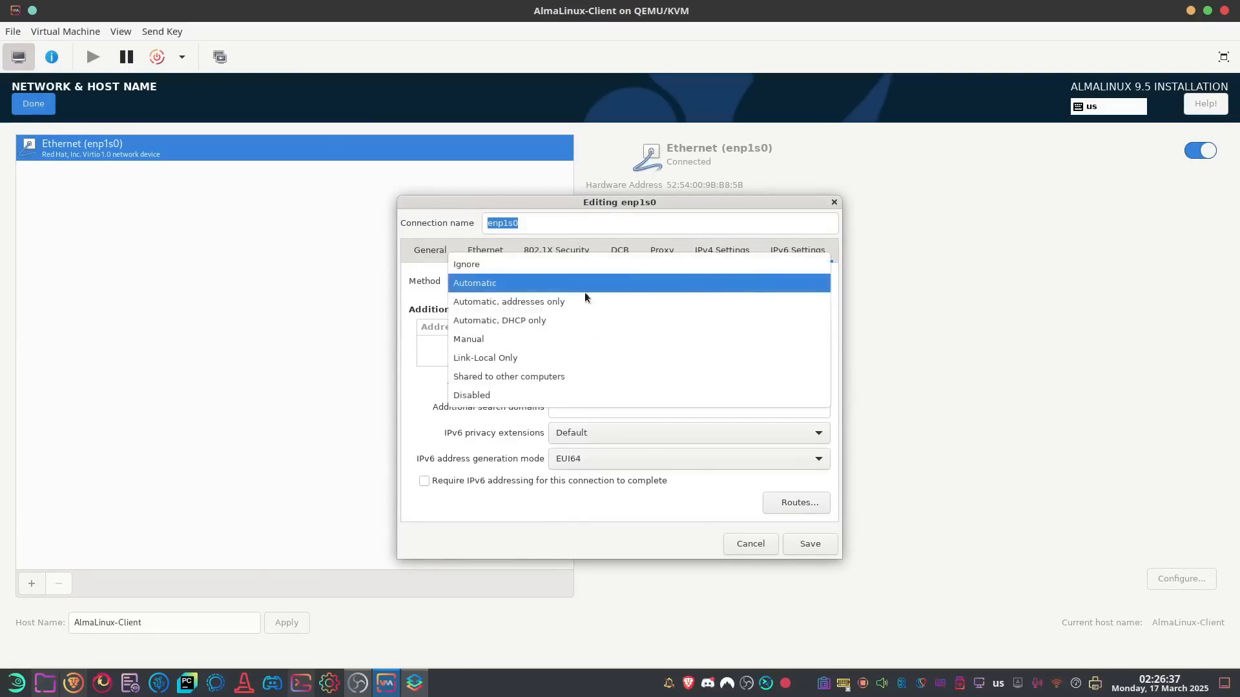
click(495, 395)
click(713, 250)
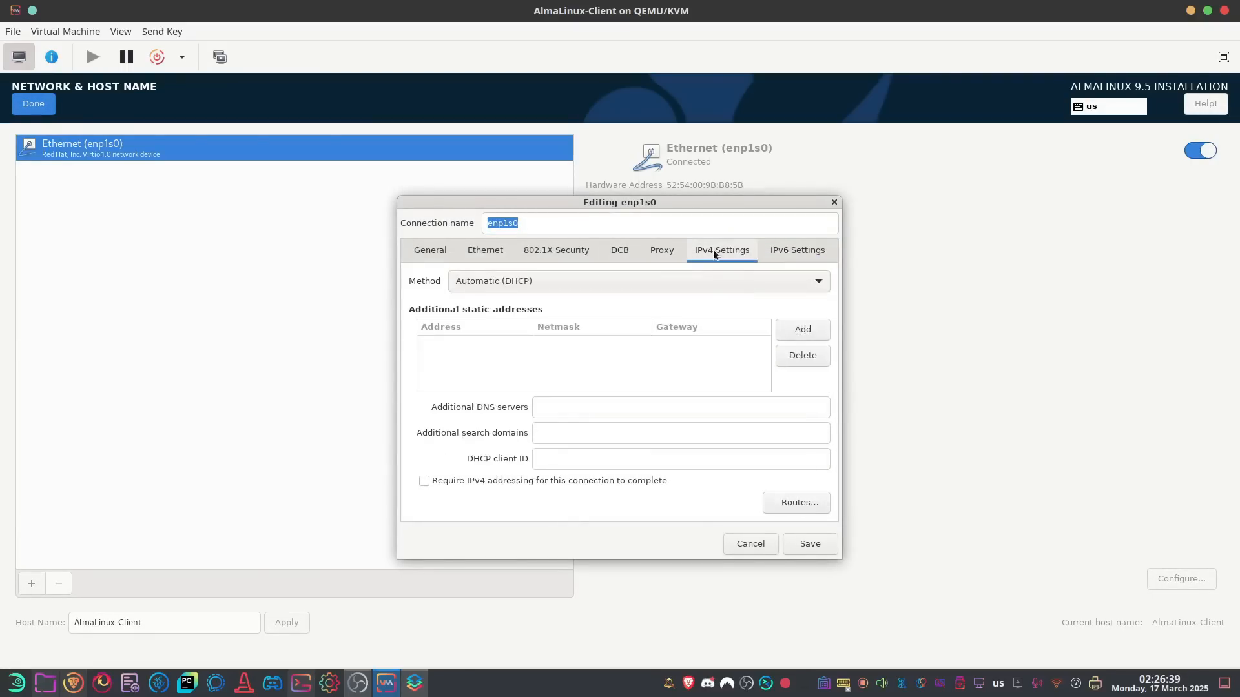
click(569, 288)
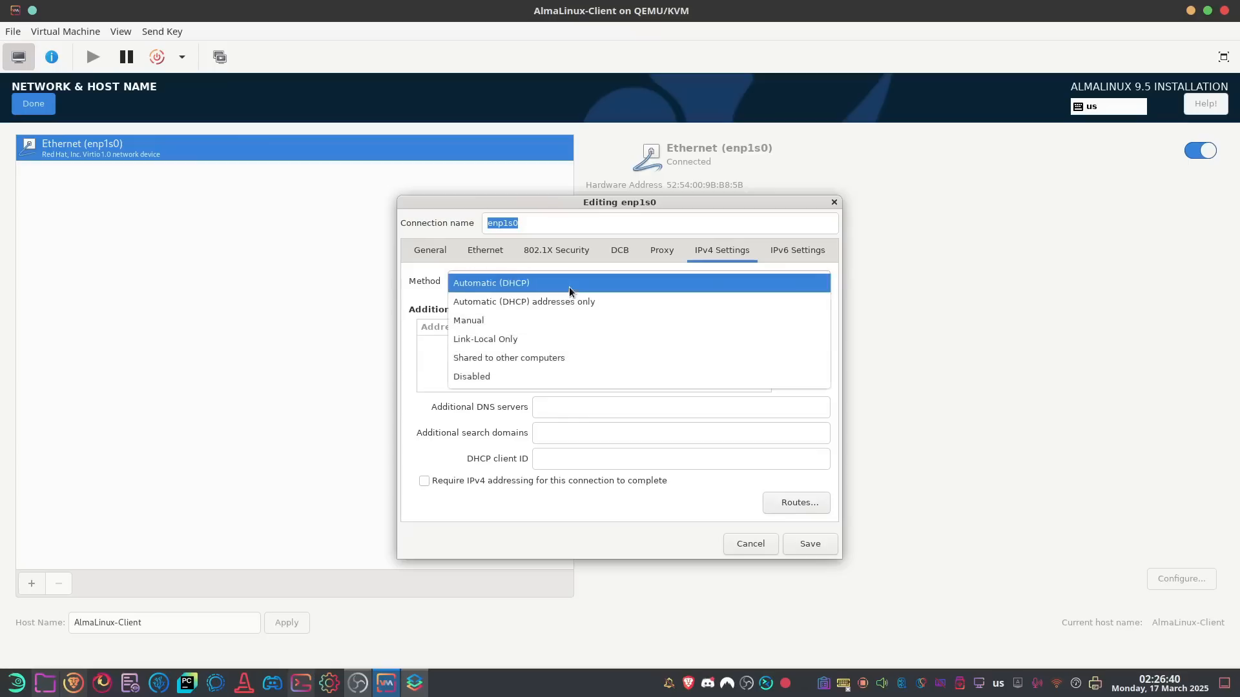
click(492, 318)
Add address 192.168.122.110/24, gateway and DNS 192.168.122.1, save, and reconnect Ethernet
click(799, 333)
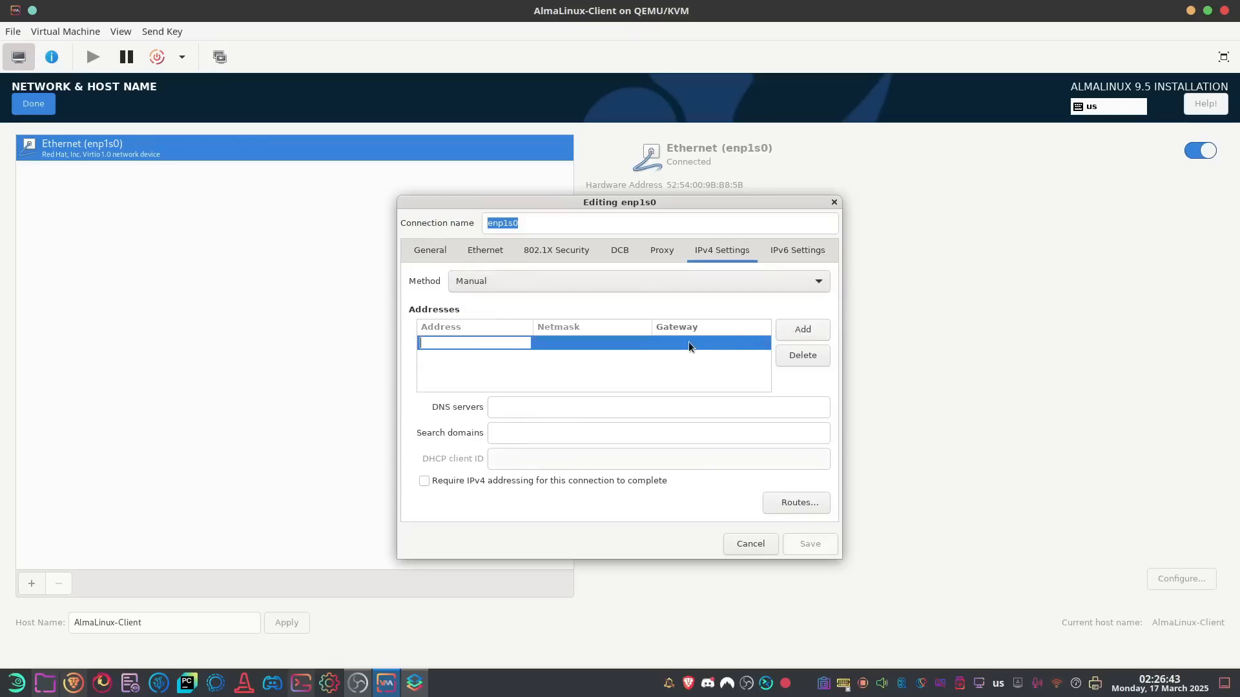
text(192)
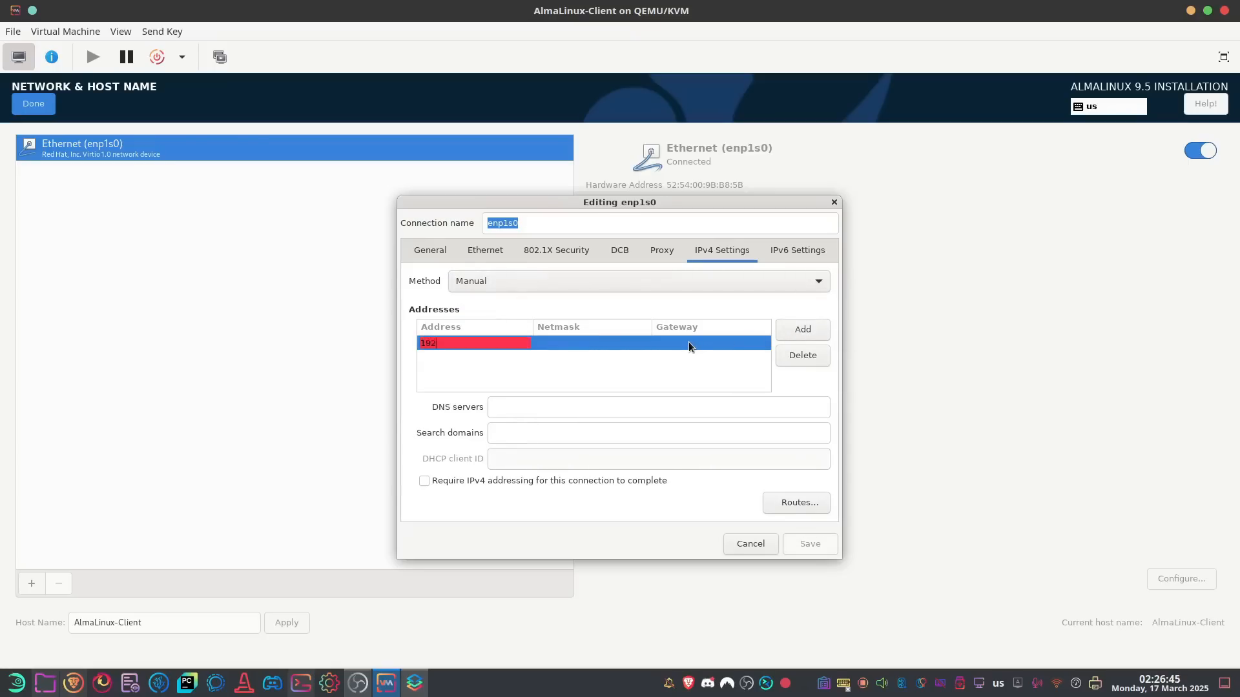
text(.168.122.110)
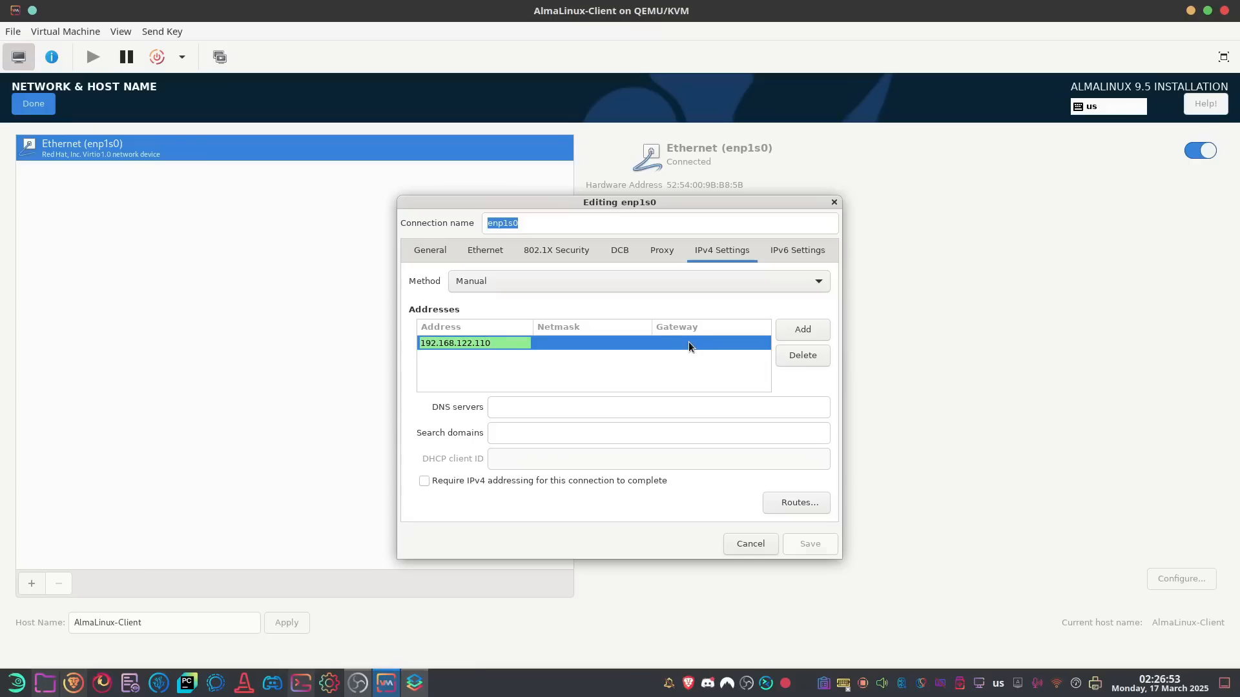
key(Tab)
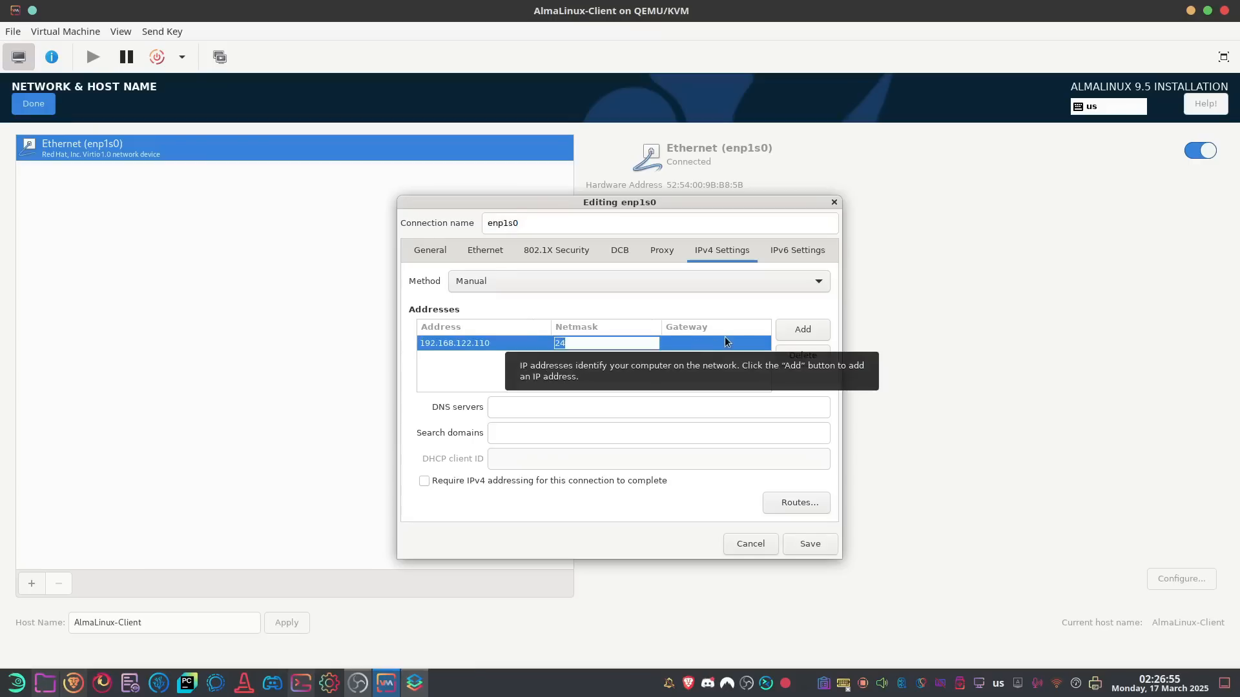
text(24)
key(Tab)
text(192.)
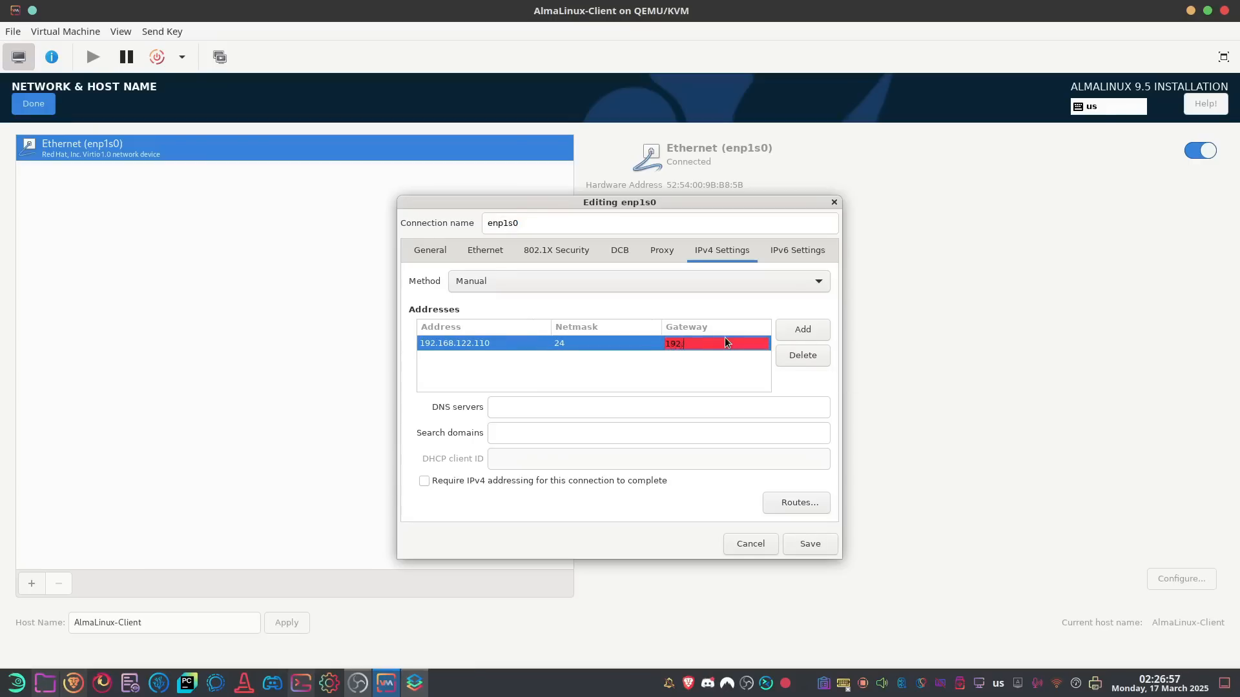
text(168.122.1)
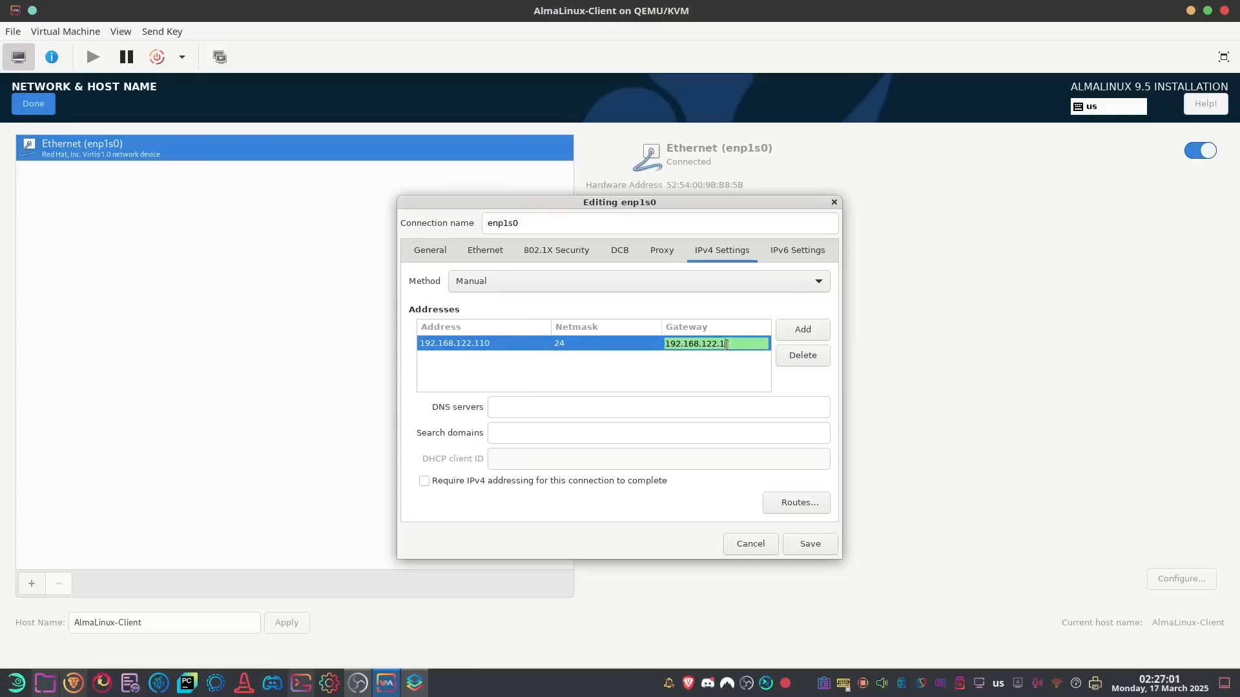
key(Tab)
click(560, 408)
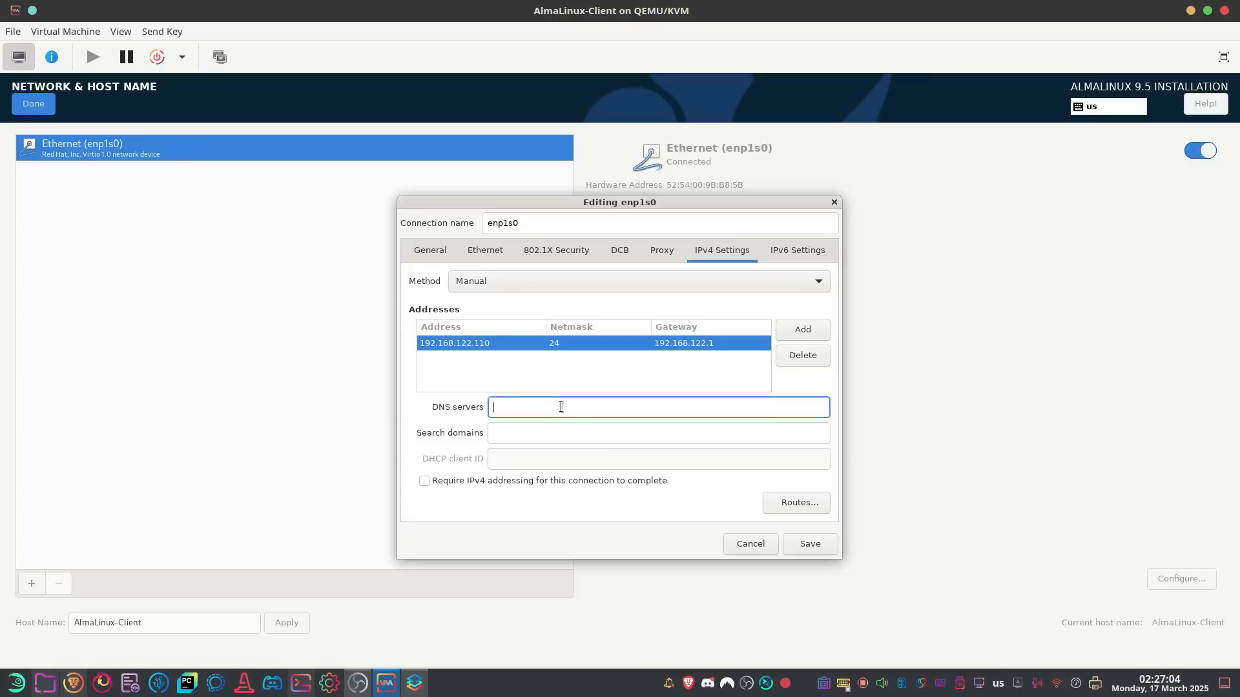
text(192.168.122.1)
click(812, 543)
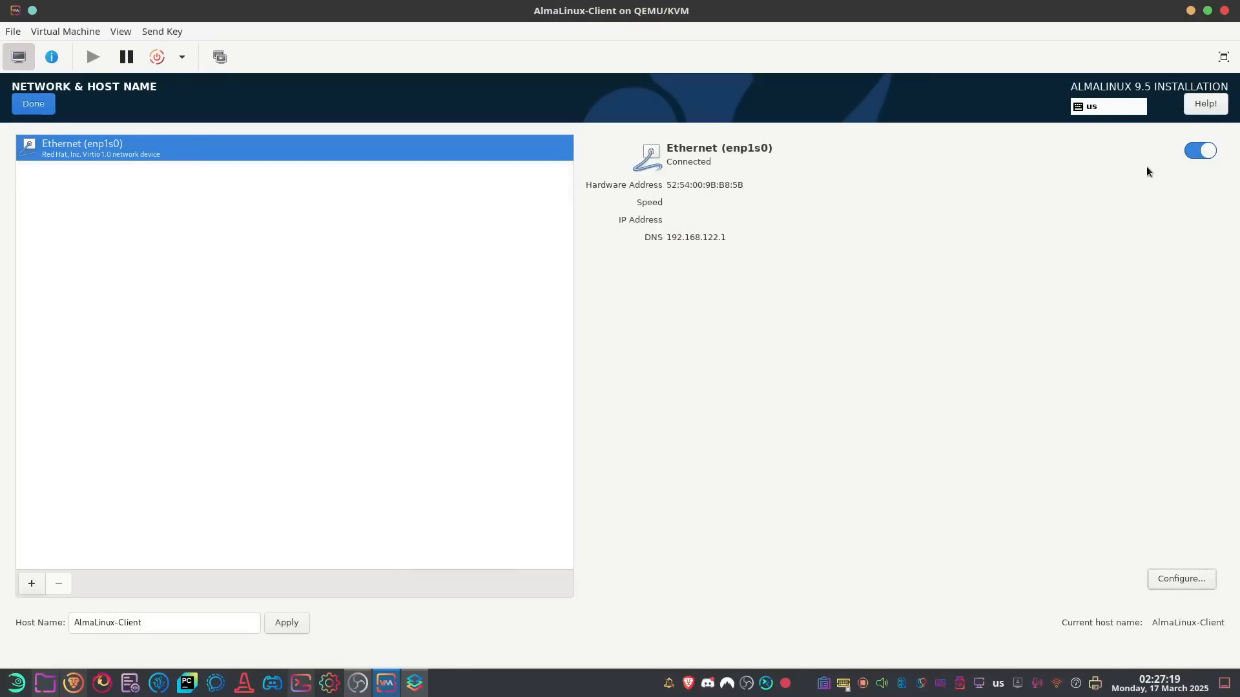
click(1203, 149)
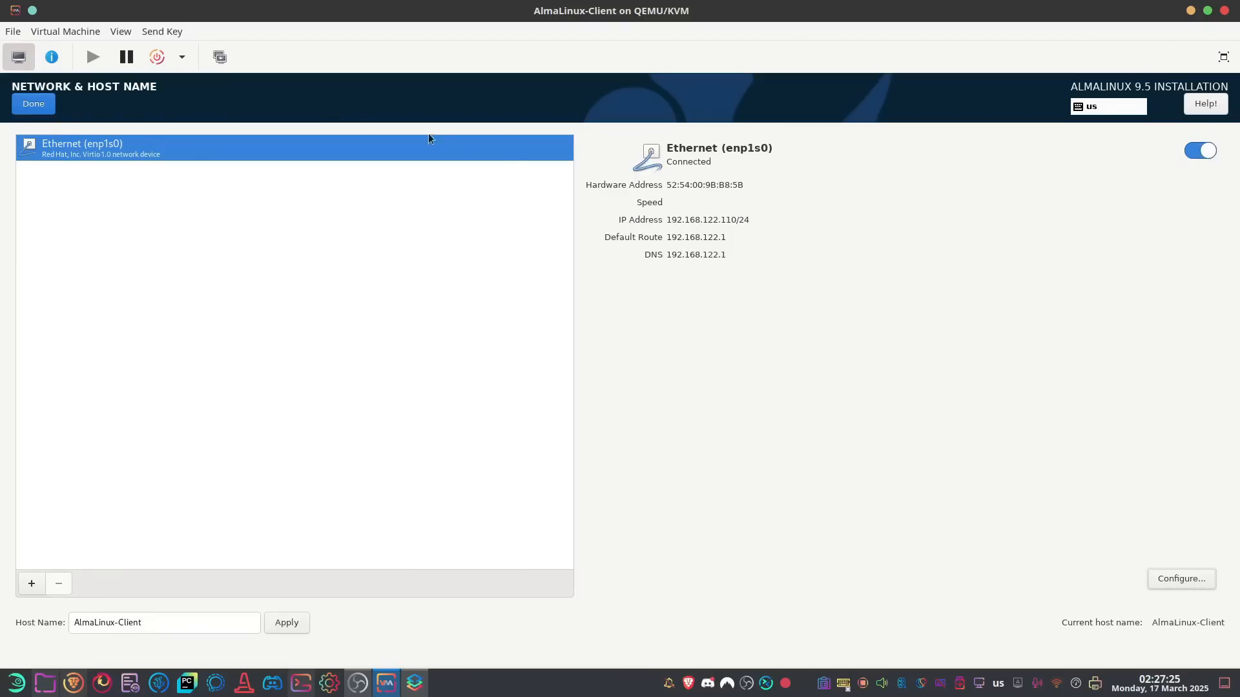
click(40, 107)
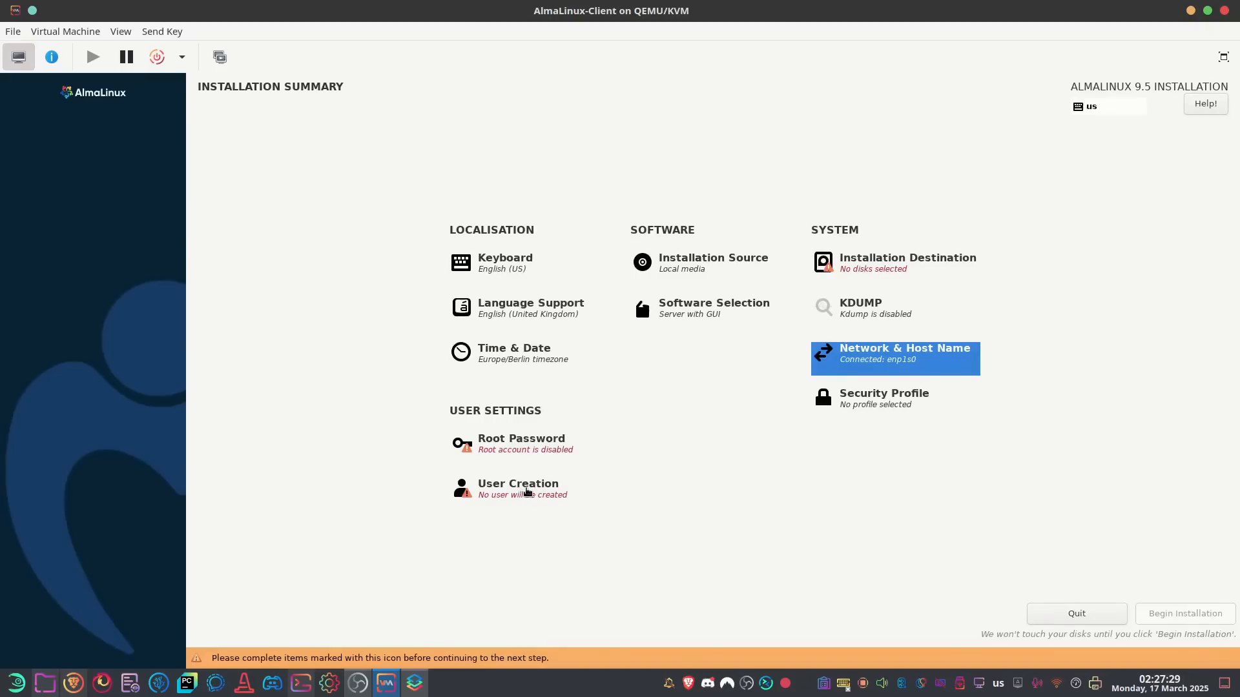
Enter the user's name, make the user an administrator, set a password, and finish
click(525, 492)
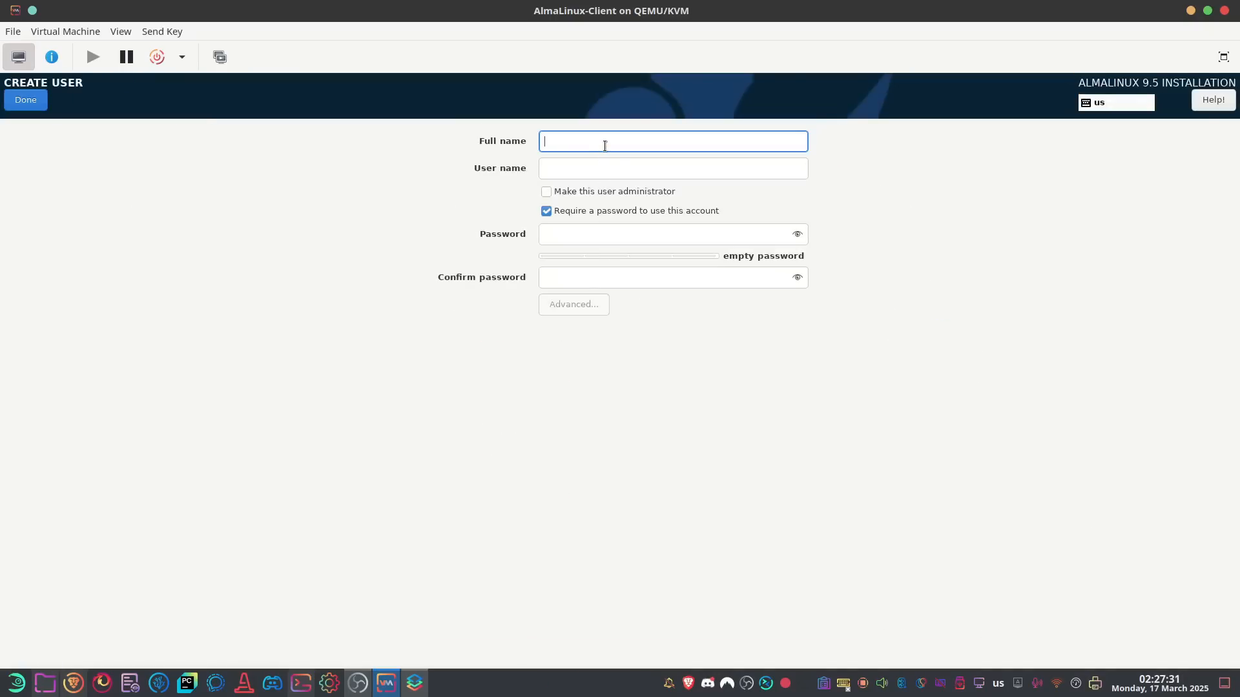
text(user1)
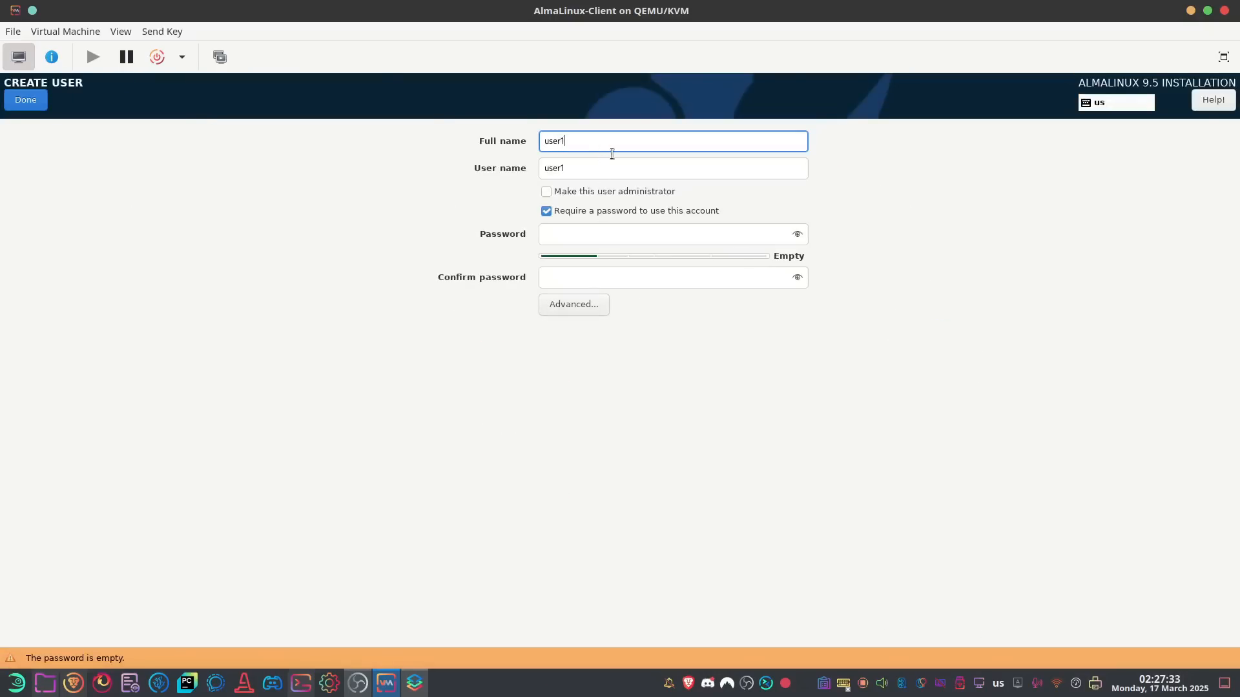
key(Tab)
key(Tab)
key(space)
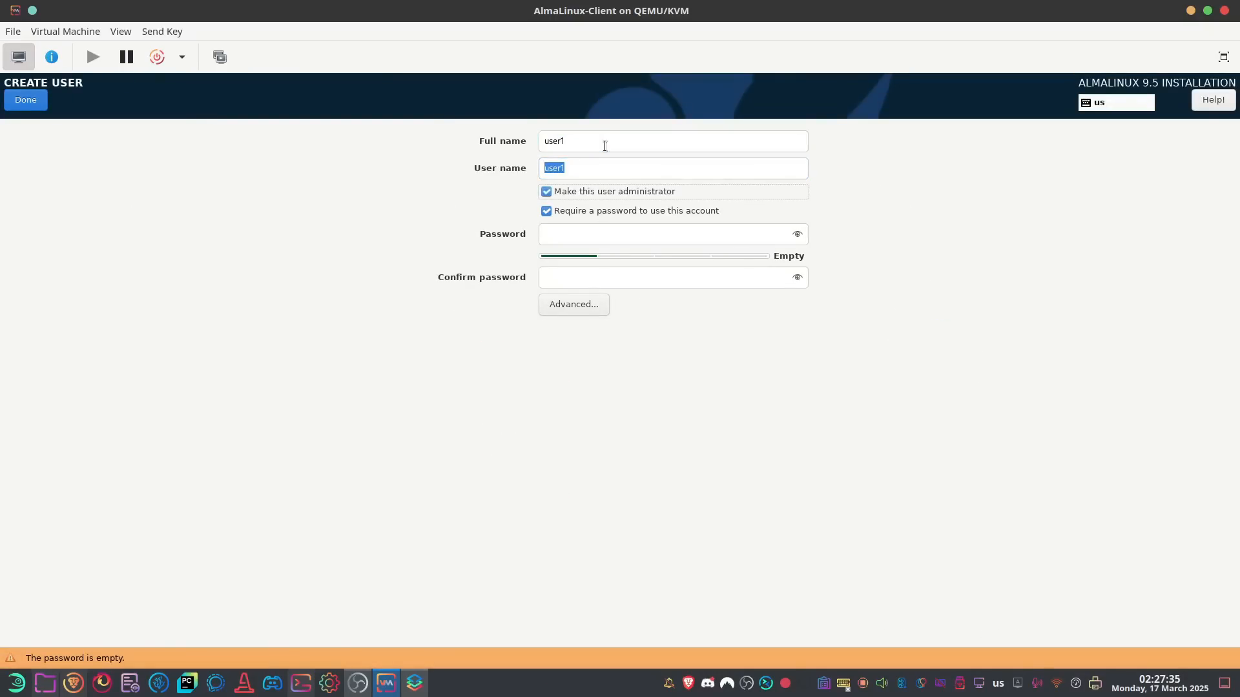
key(Tab)
key(Tab)
text(user)
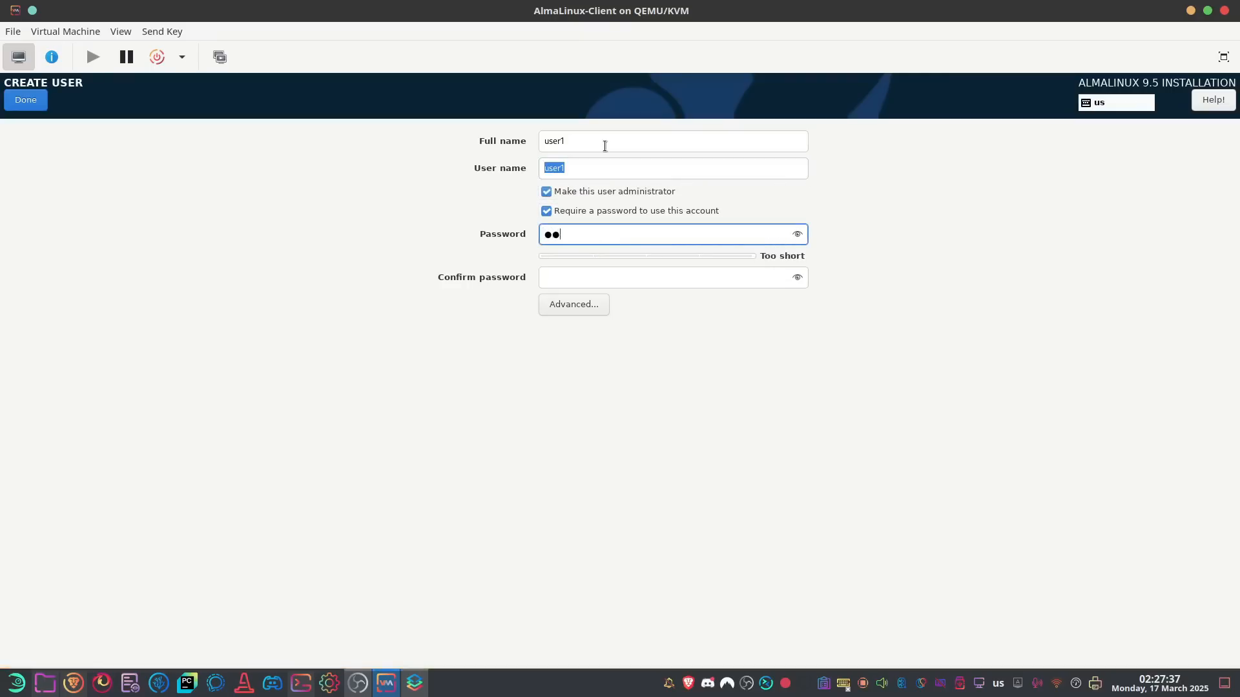
text(1234)
key(Tab)
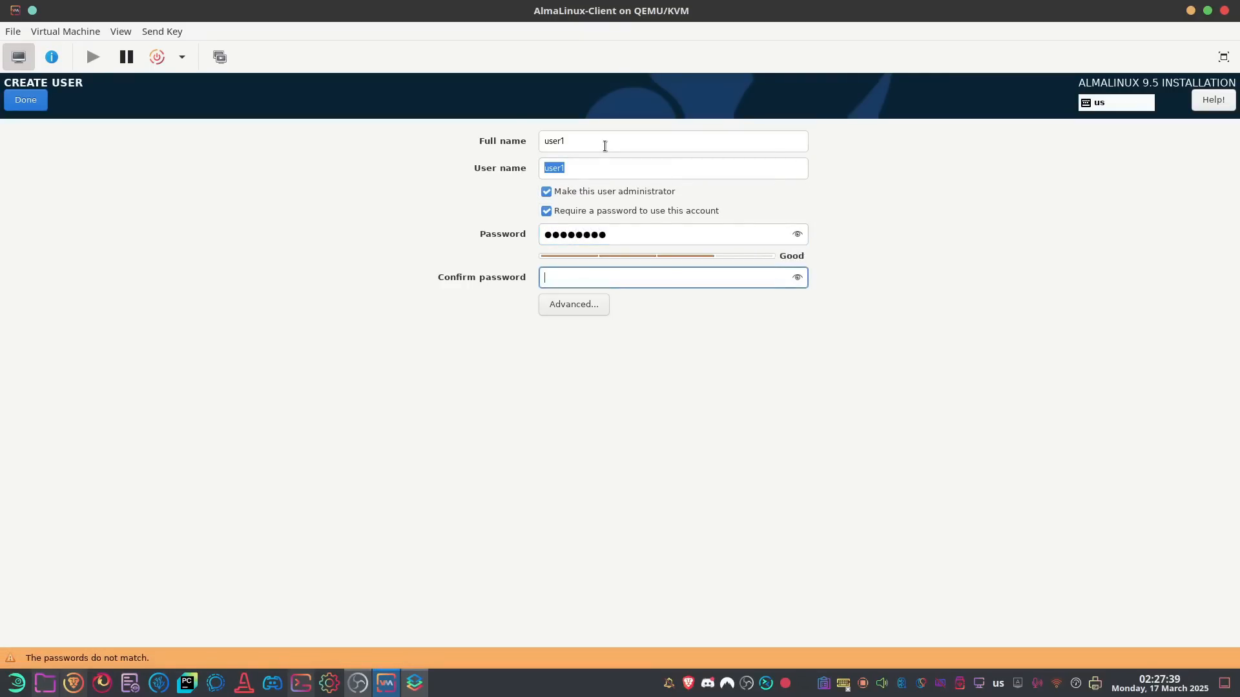
text(user1234)
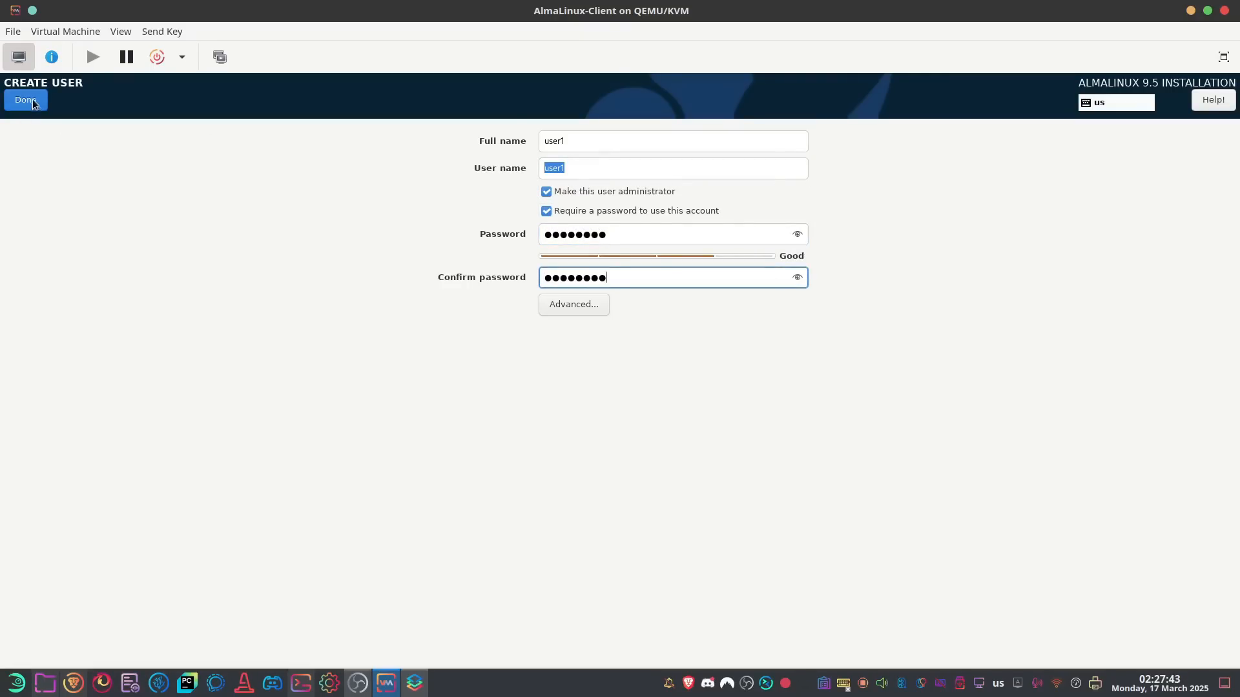
click(34, 102)
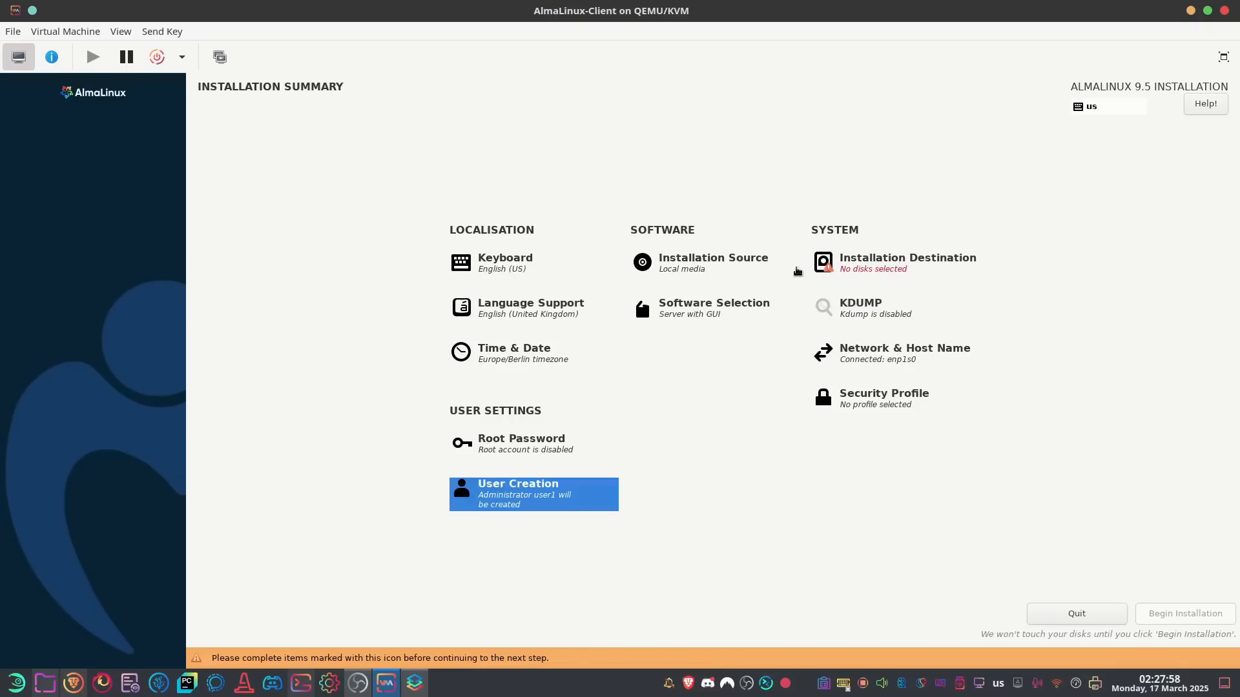
Select the empty 24 GiB vdb disk with Custom storage configuration and continue
click(881, 266)
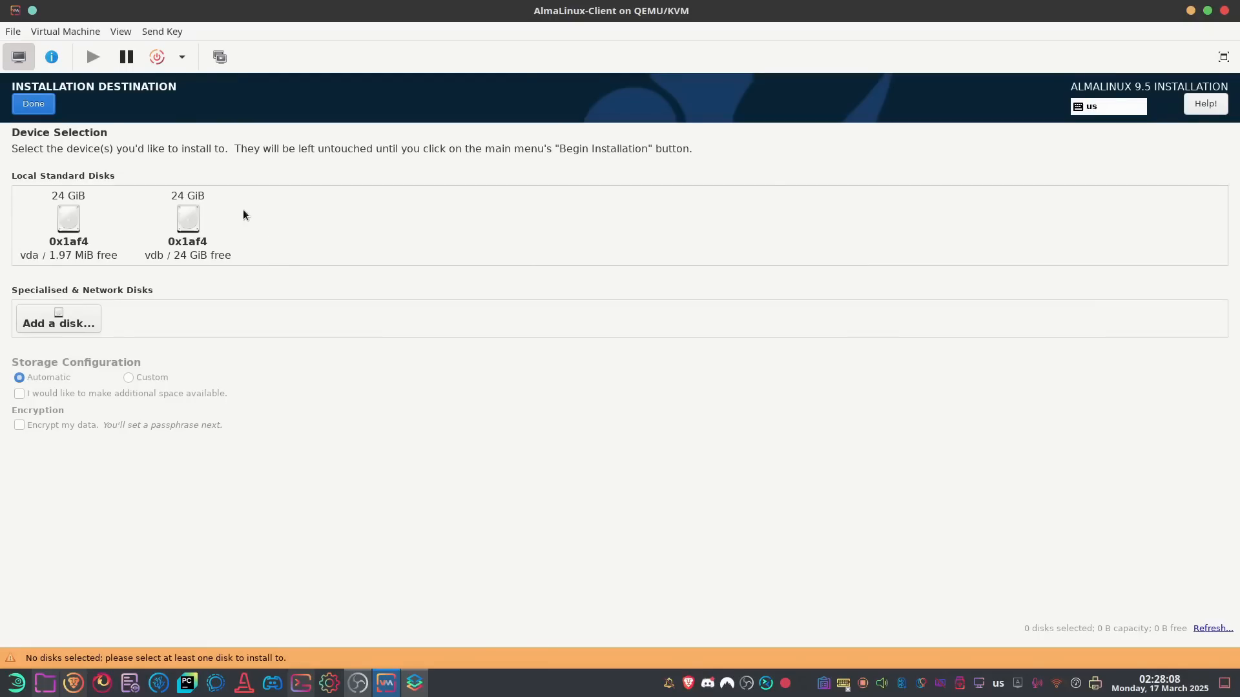
click(181, 226)
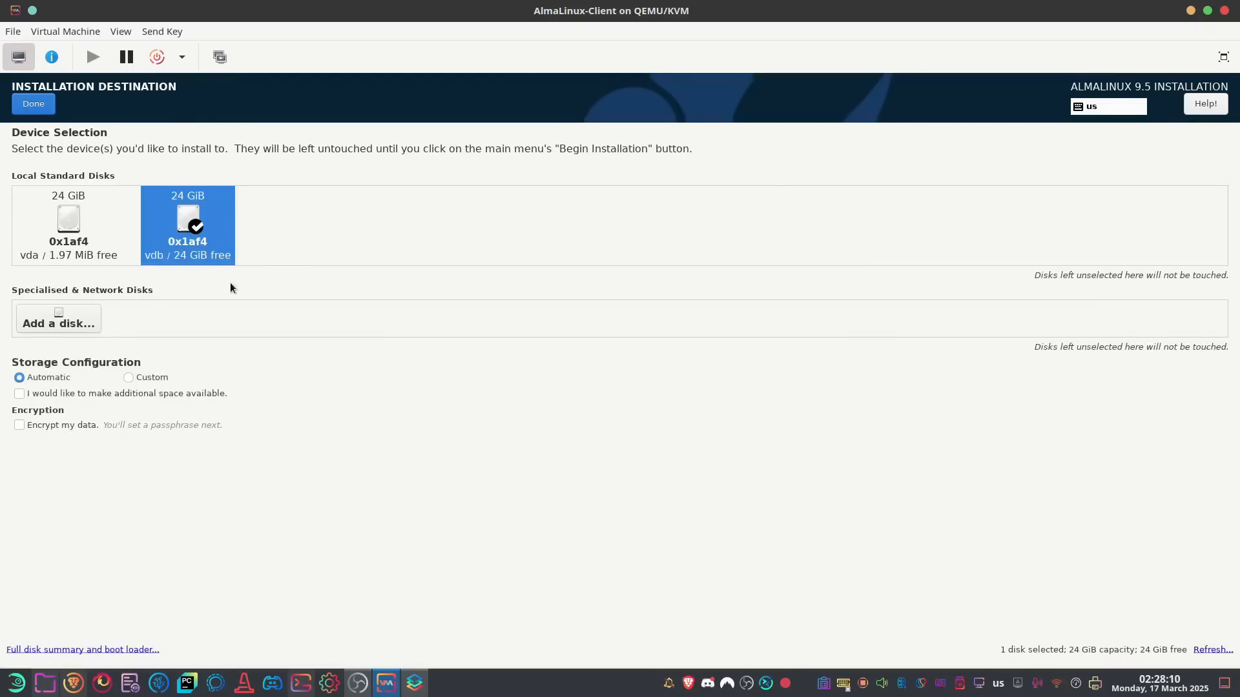
click(128, 378)
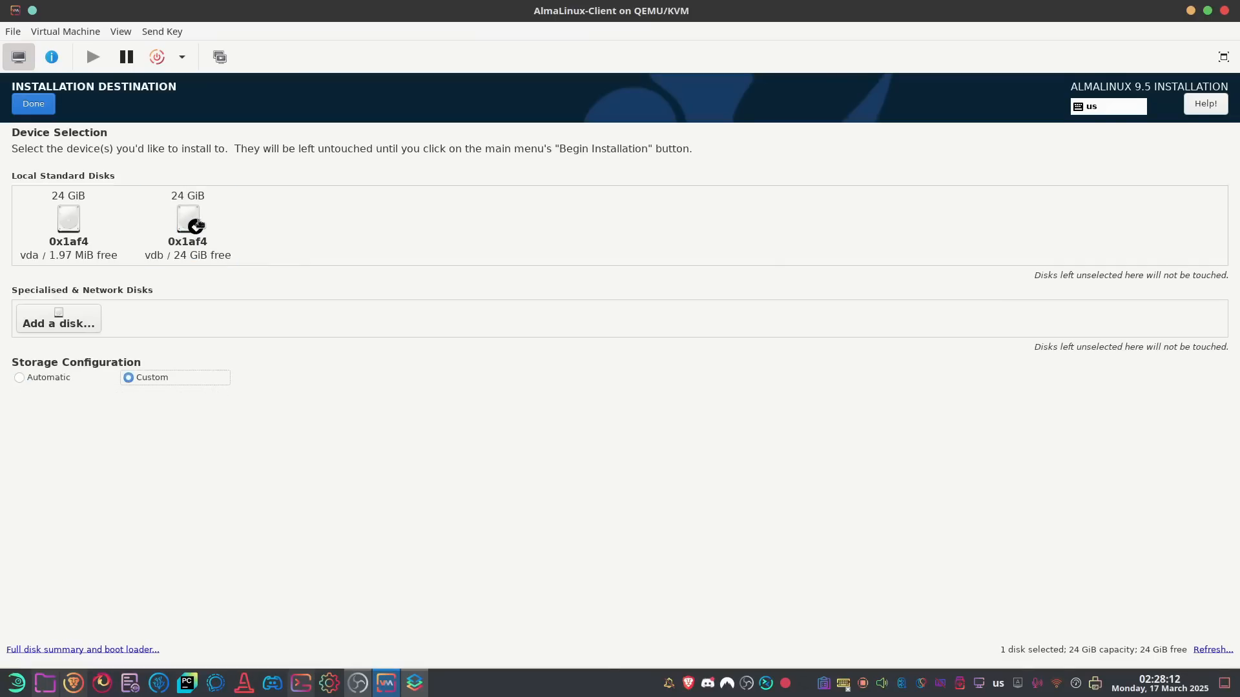
click(34, 106)
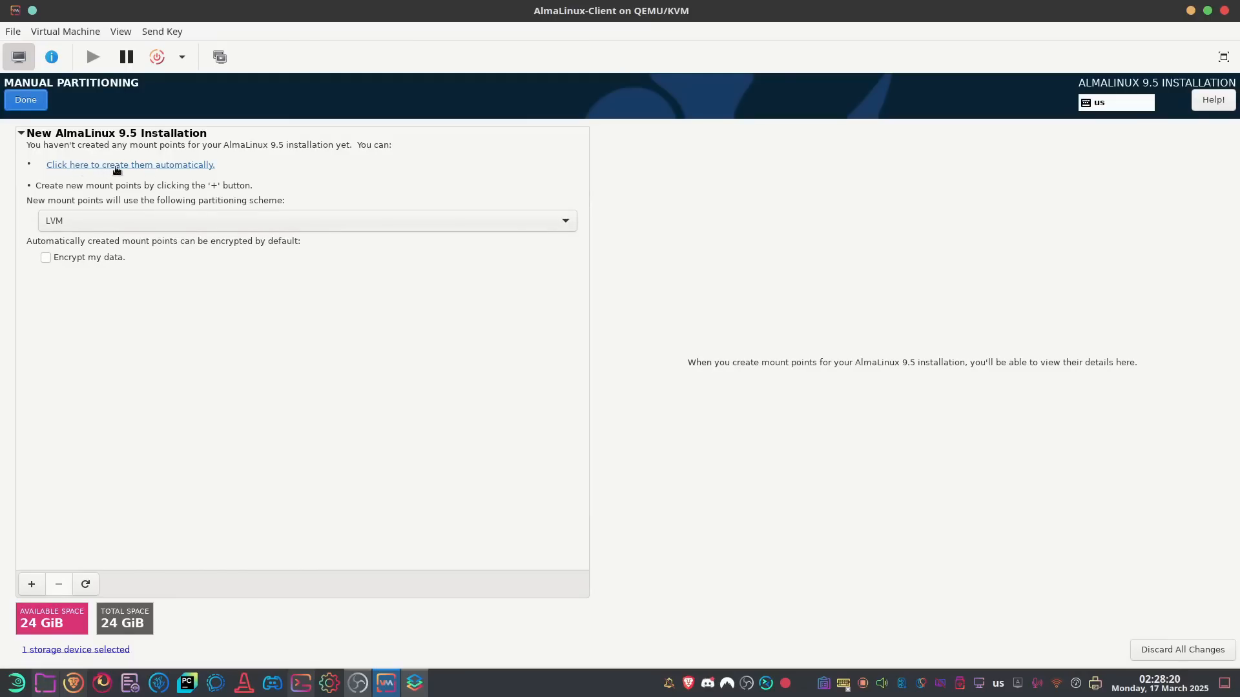
Choose the LVM partitioning scheme and auto-create the mount points
click(145, 224)
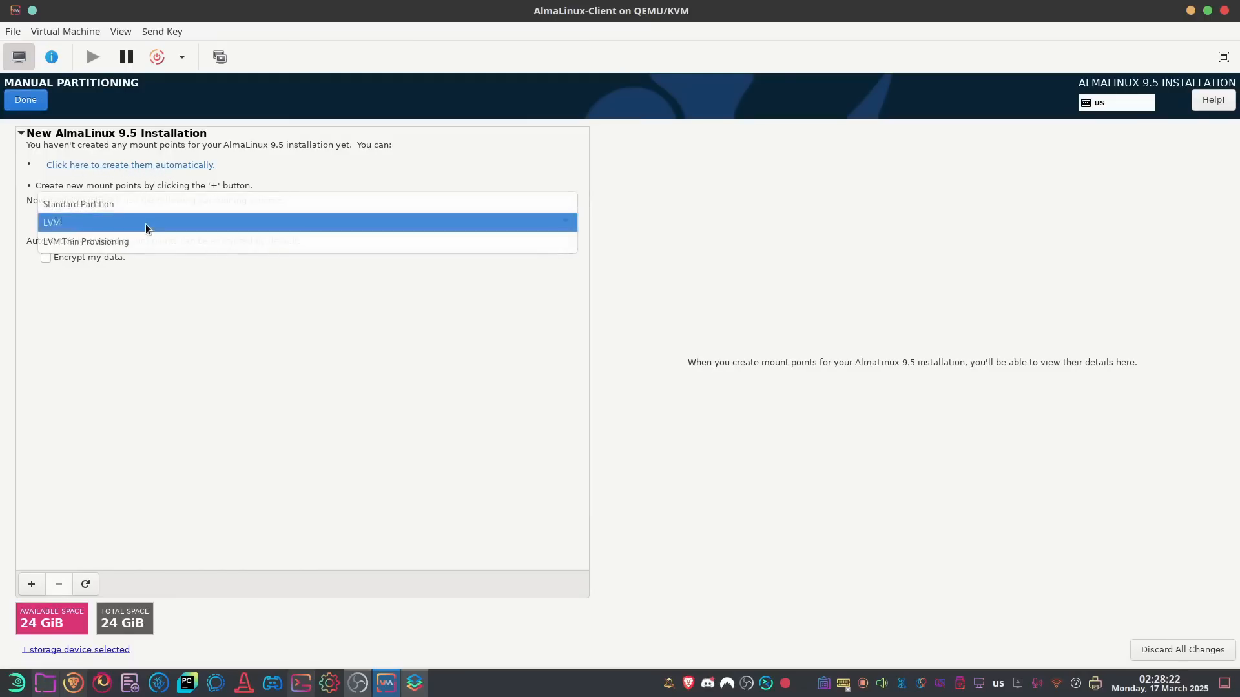
click(78, 224)
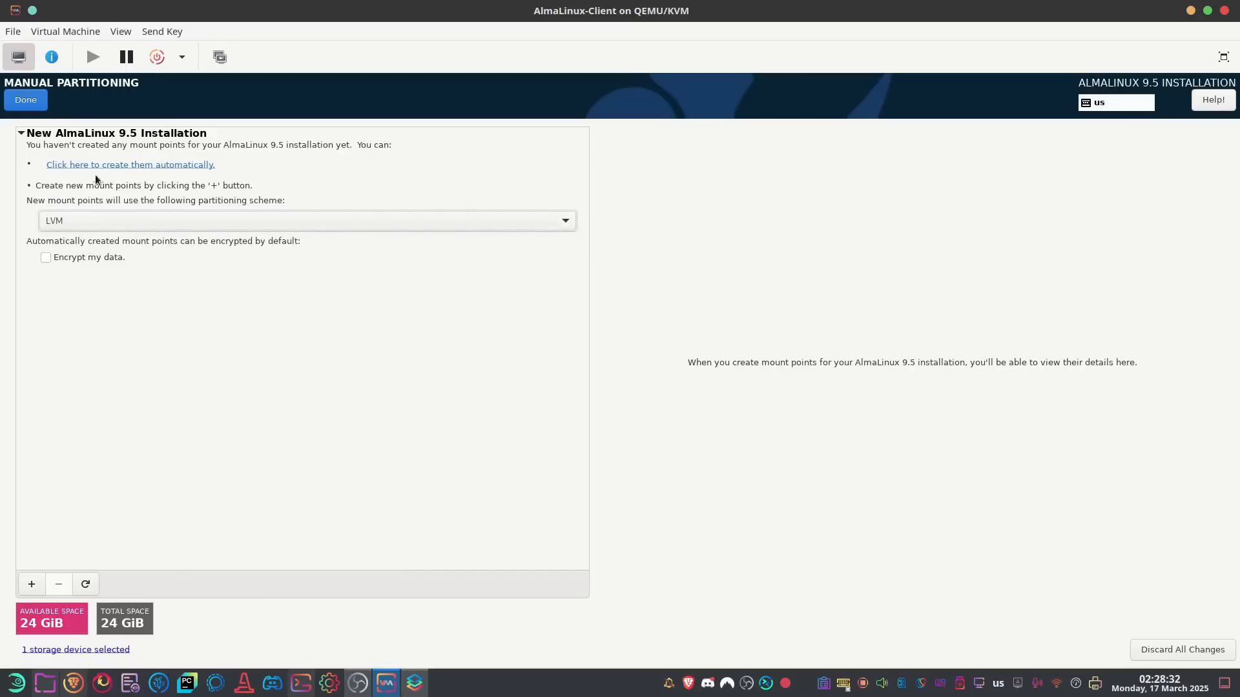
click(118, 165)
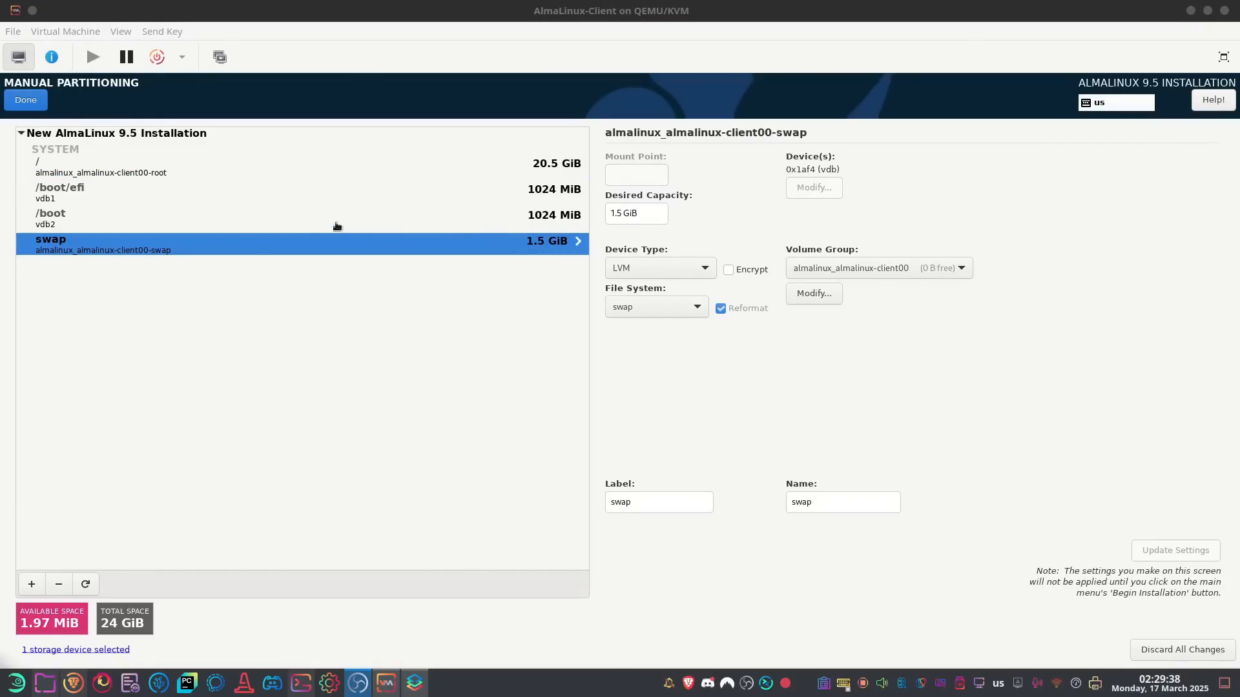
Review the /boot, /boot/efi and root partitions, then accept the partitioning changes
click(540, 213)
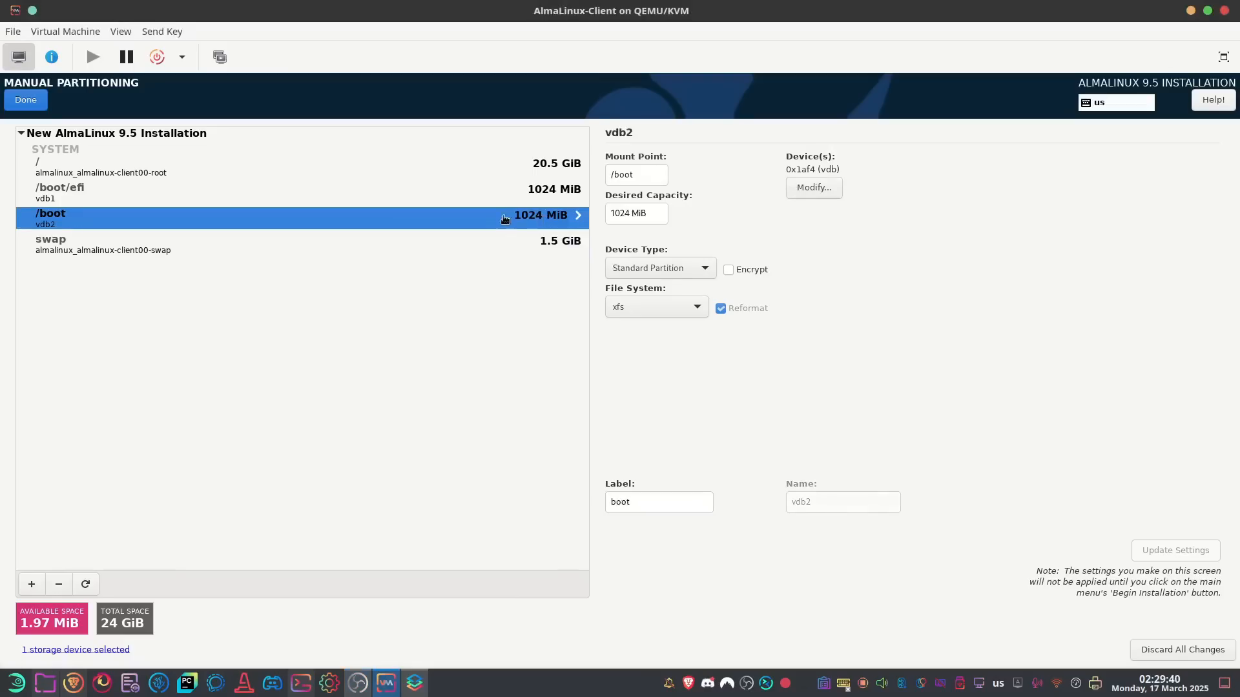
click(546, 188)
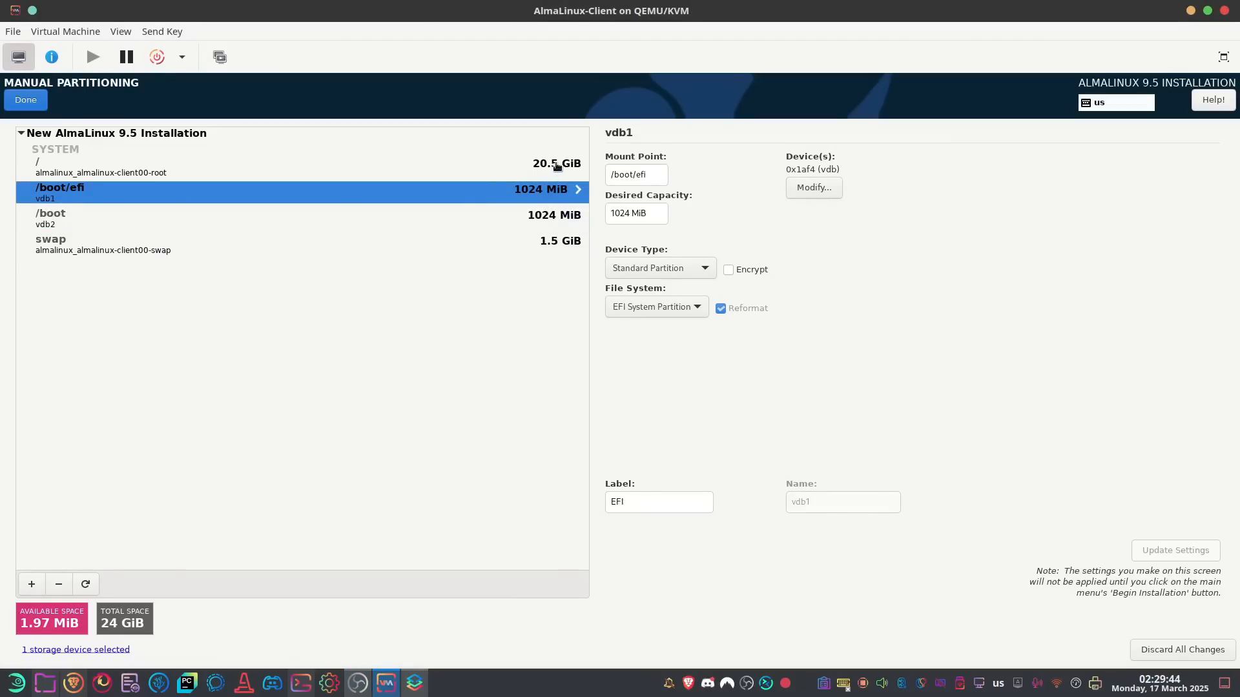
click(557, 166)
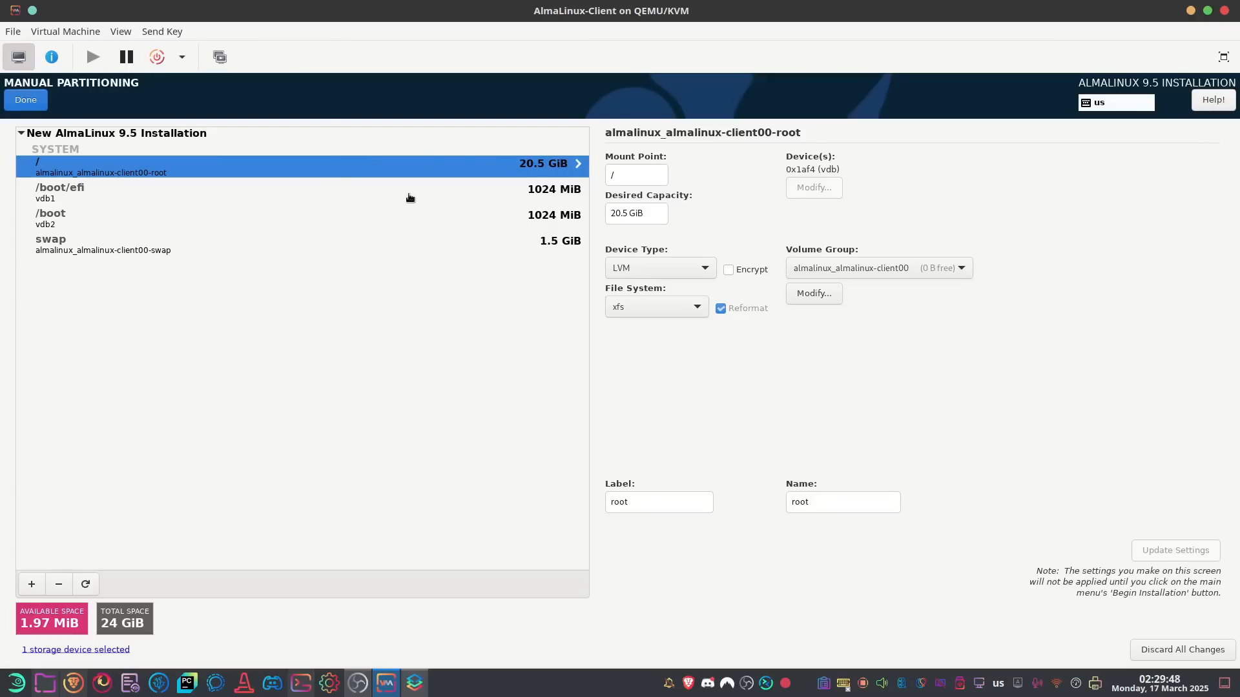
click(542, 192)
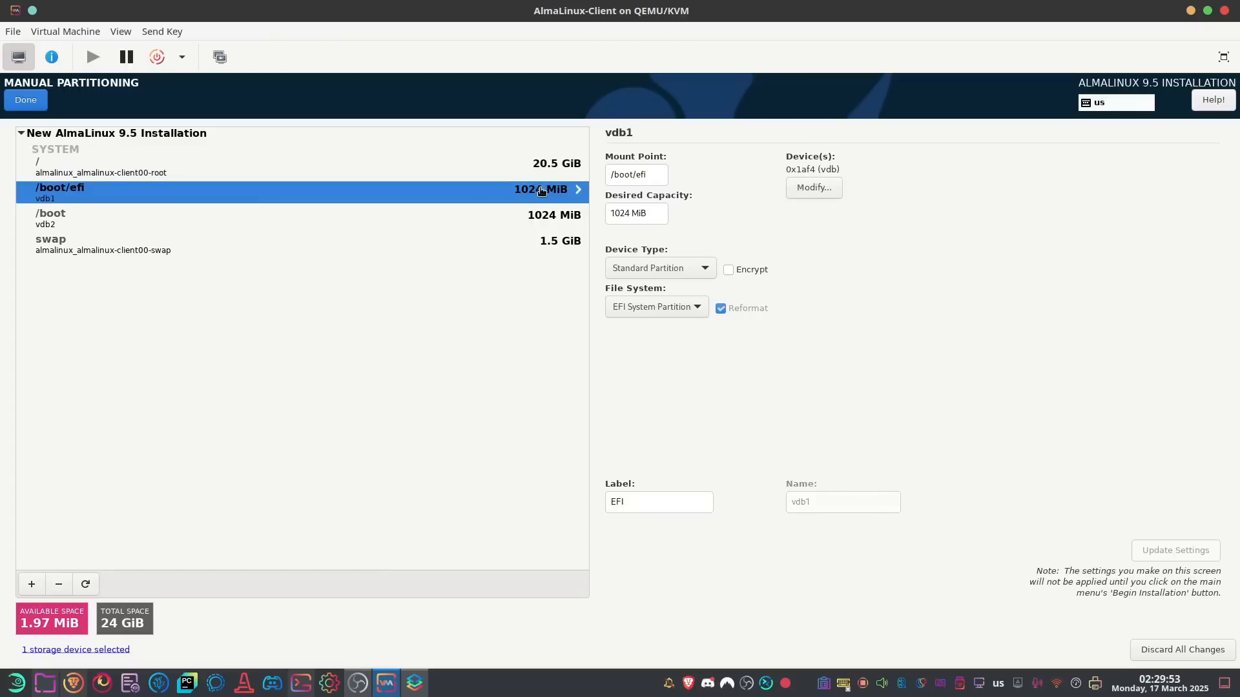
click(542, 221)
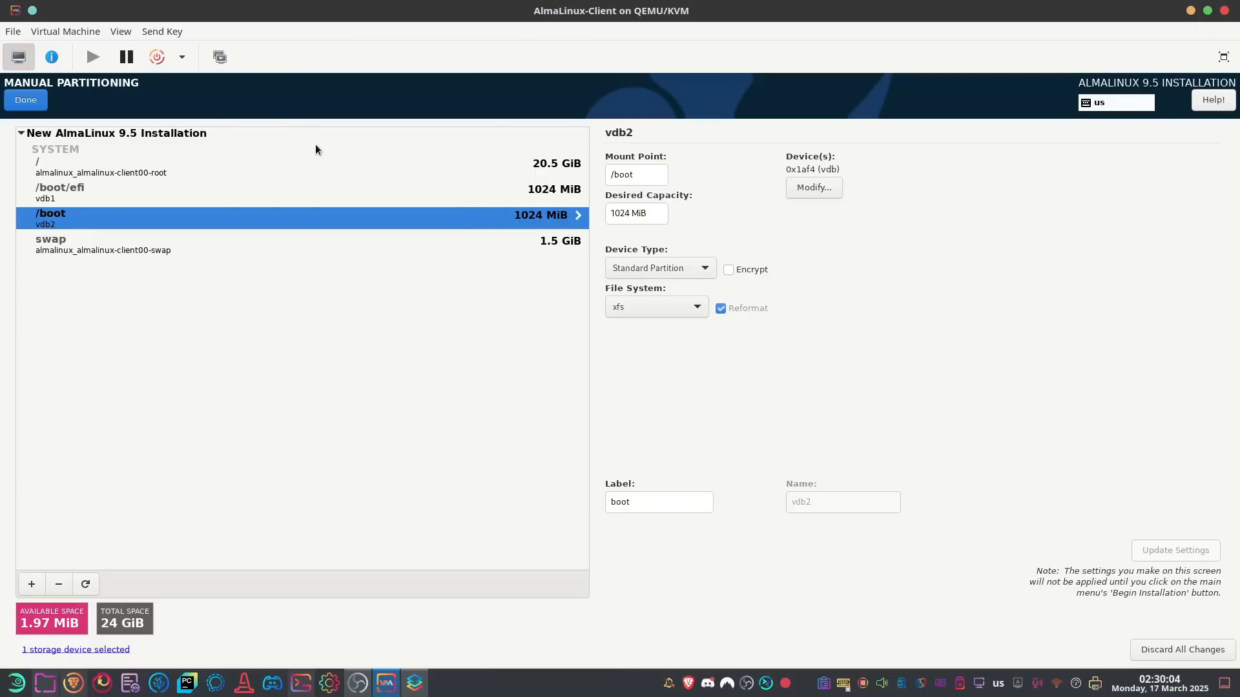
click(35, 102)
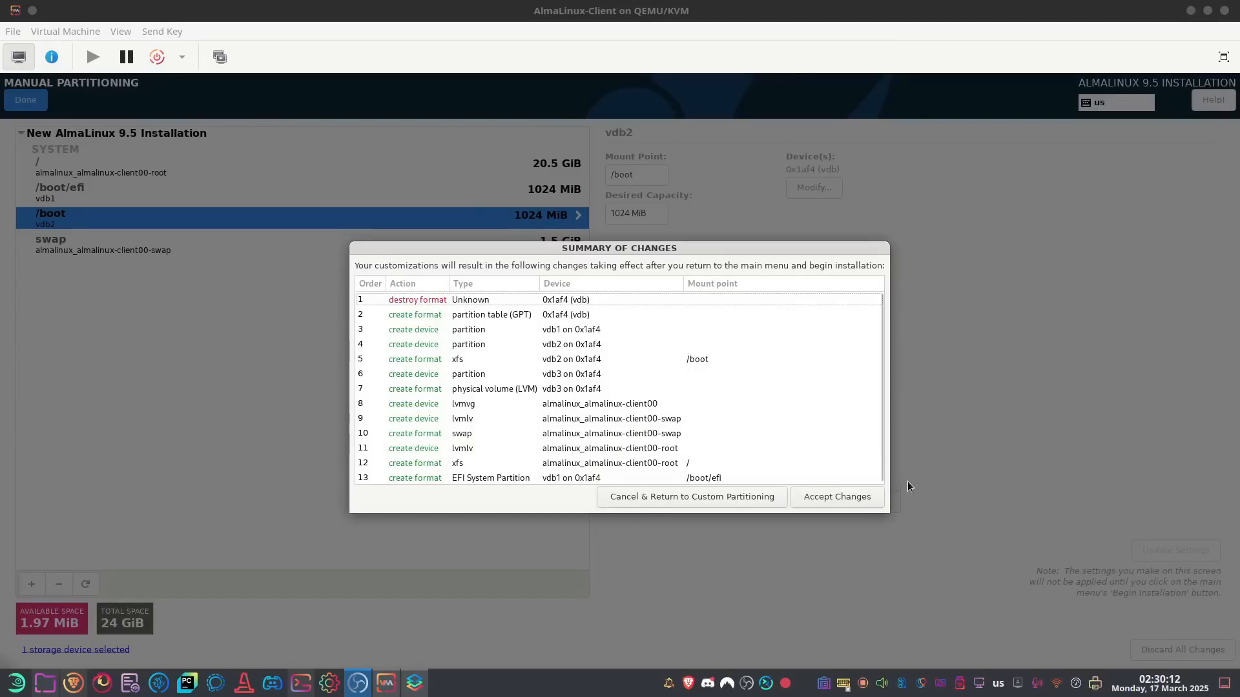
click(848, 497)
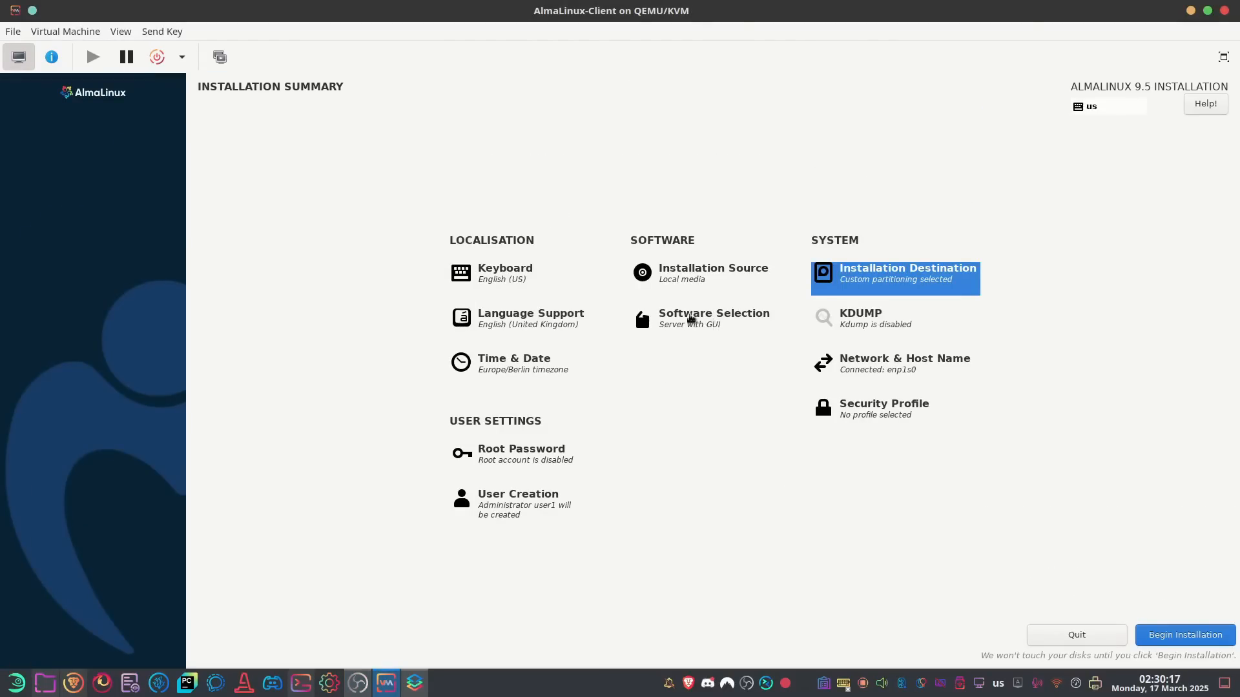
Choose Server with GUI as the base environment in Software Selection
click(697, 319)
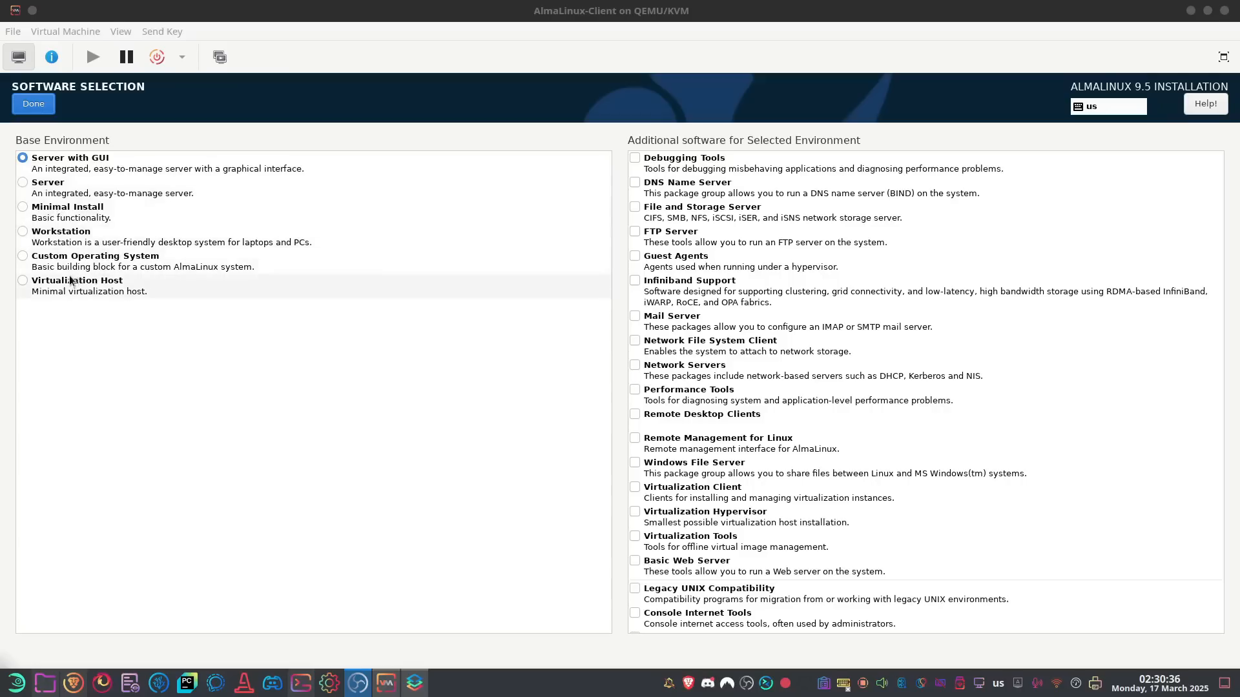
click(110, 260)
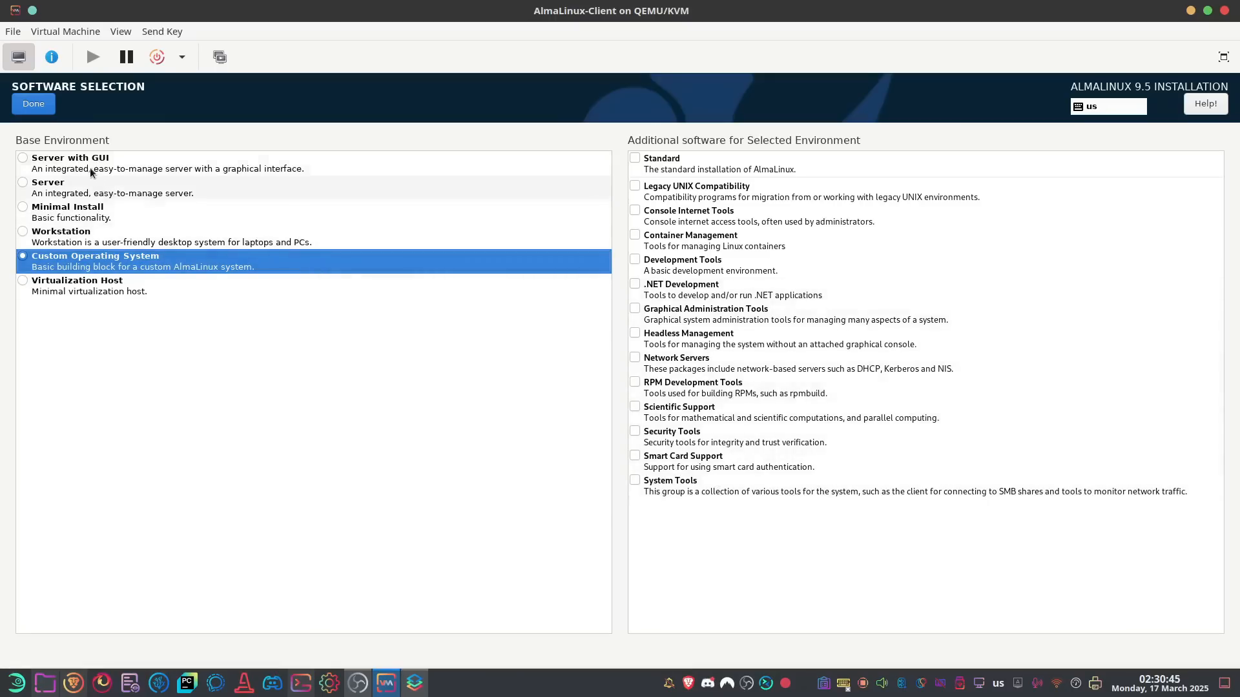
click(71, 162)
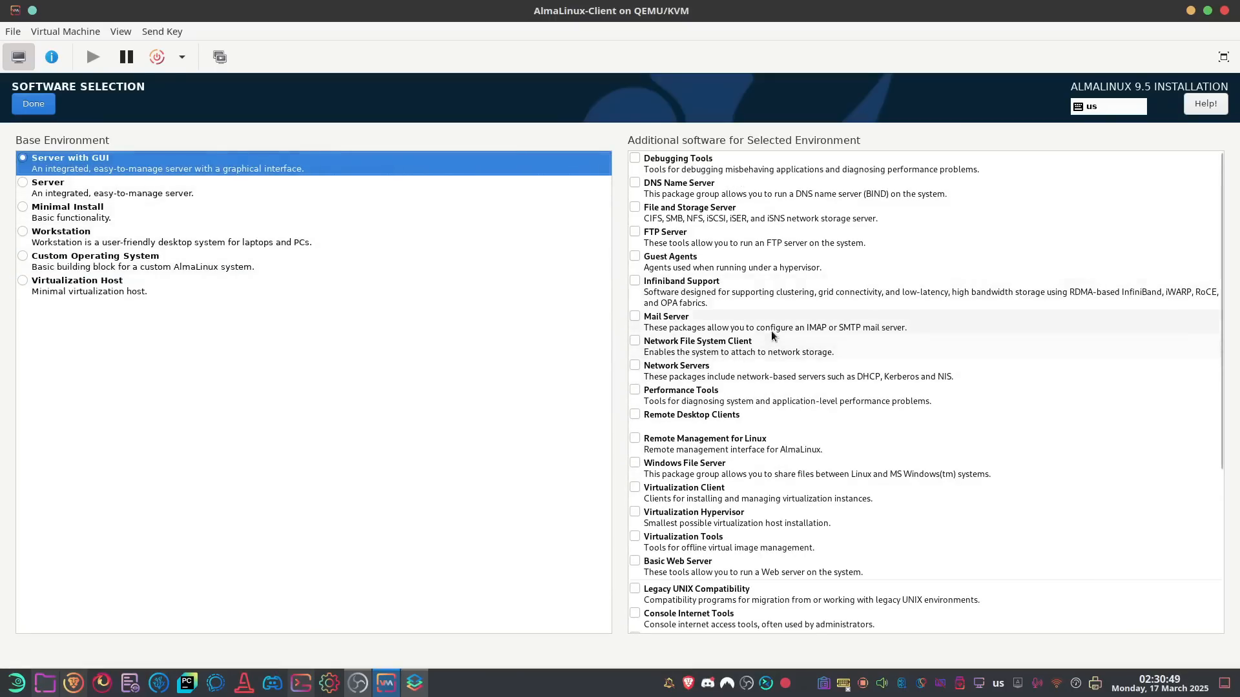
Add System Tools, Security Tools, Graphical Administration Tools and Guest Agents, then confirm
scroll(730, 336, down, 5)
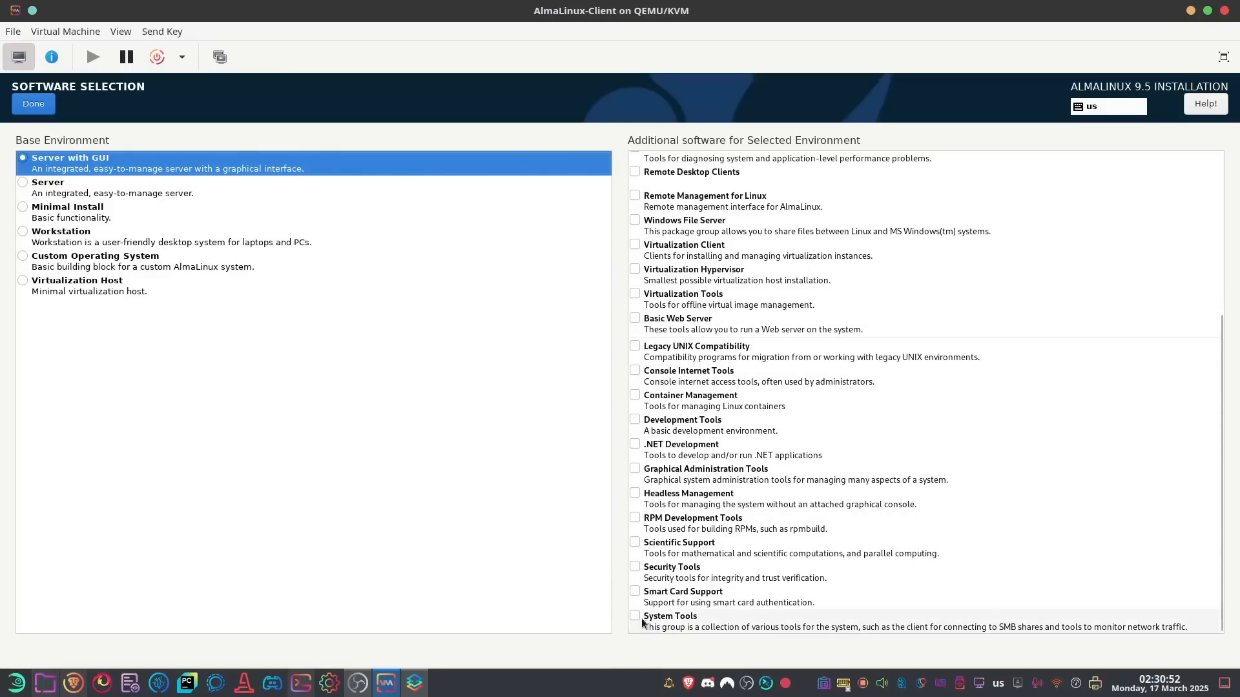
click(636, 617)
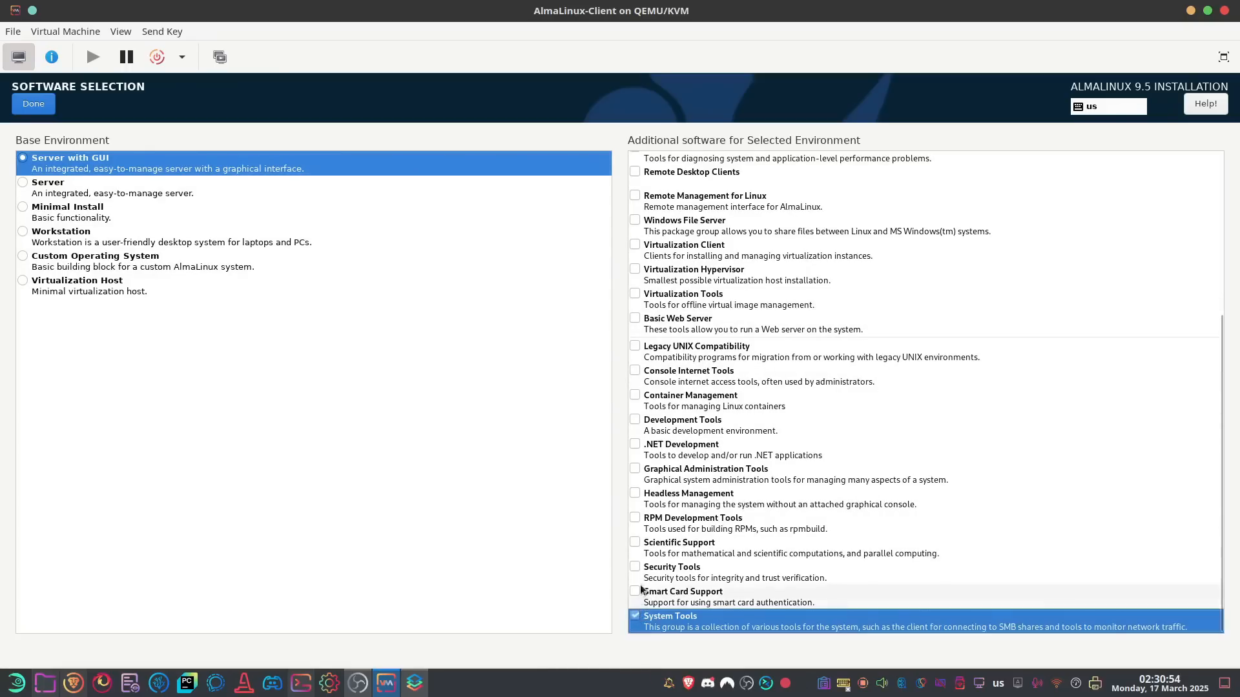
click(636, 568)
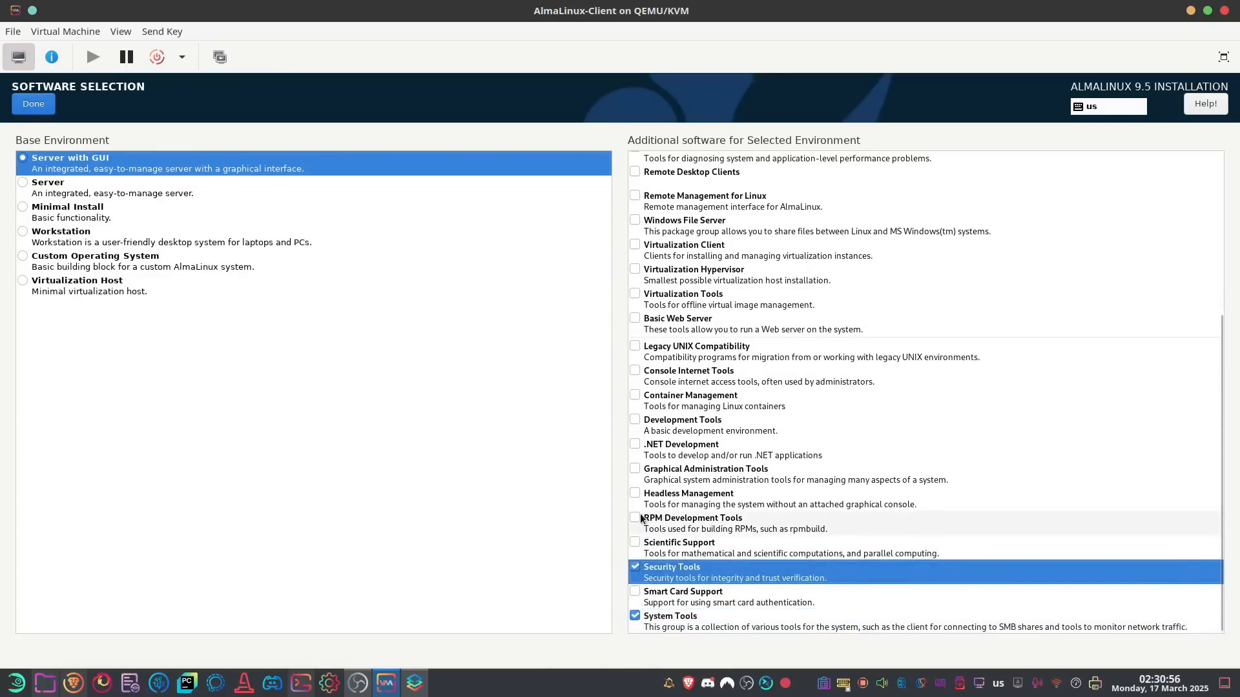
click(635, 470)
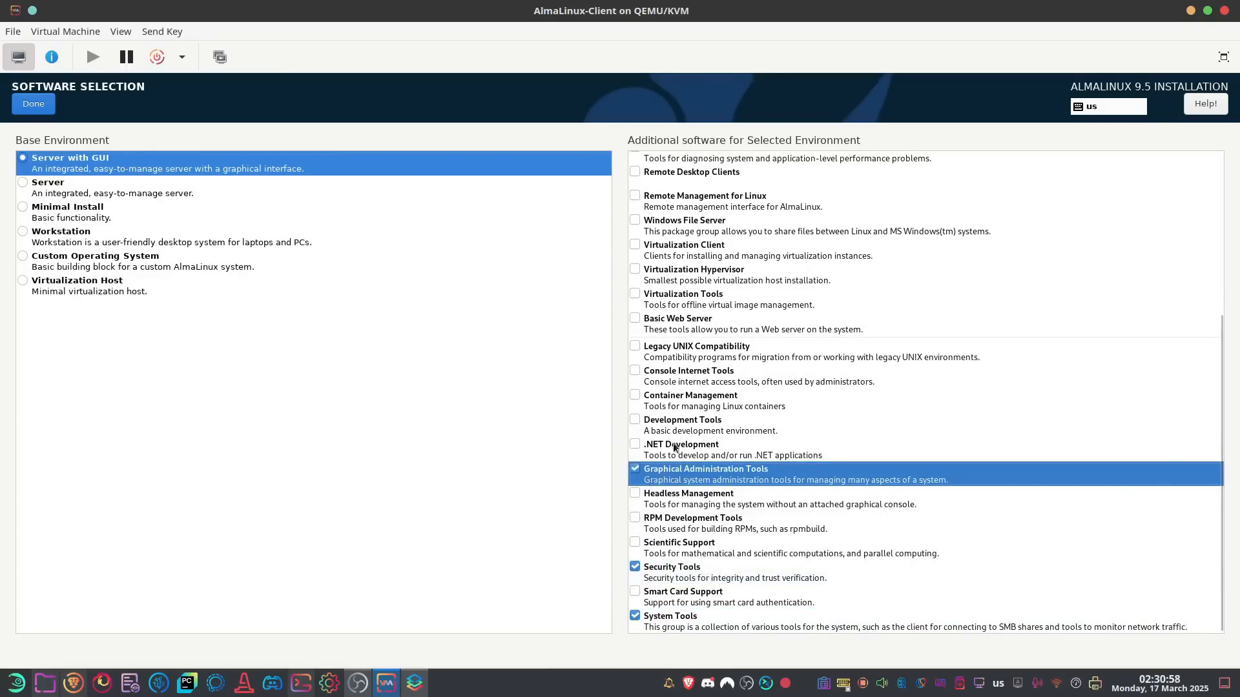
scroll(698, 414, up, 1)
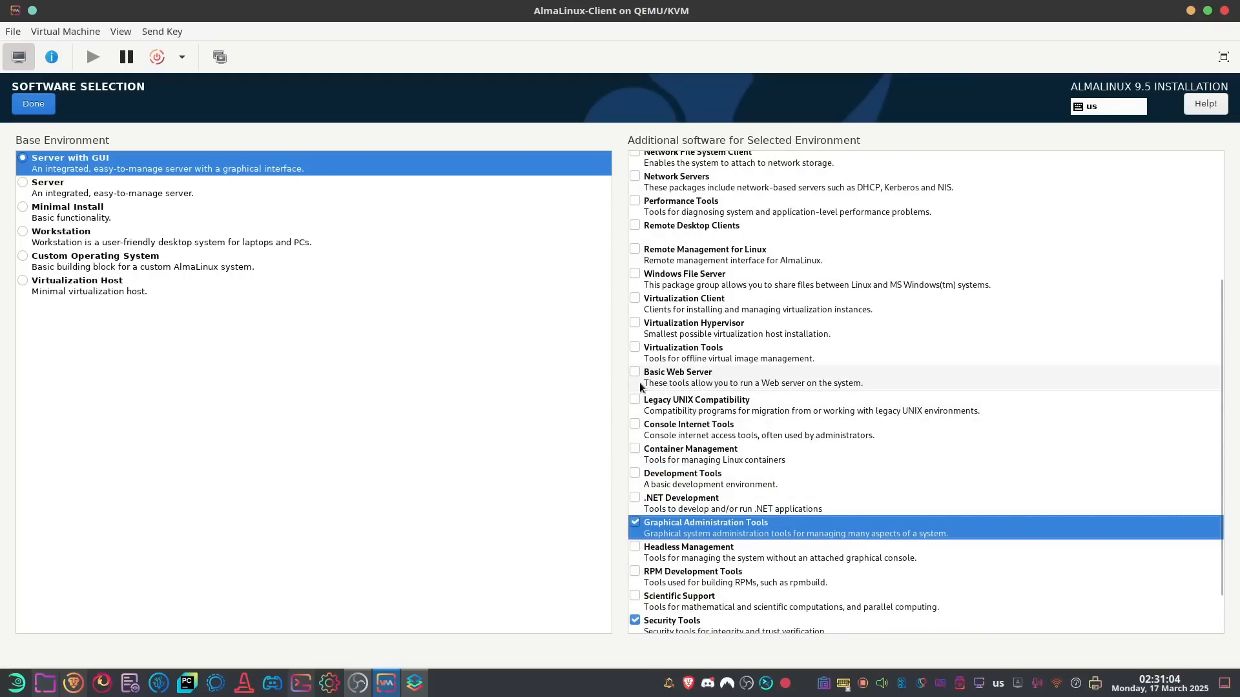
scroll(646, 381, up, 1)
scroll(668, 341, up, 1)
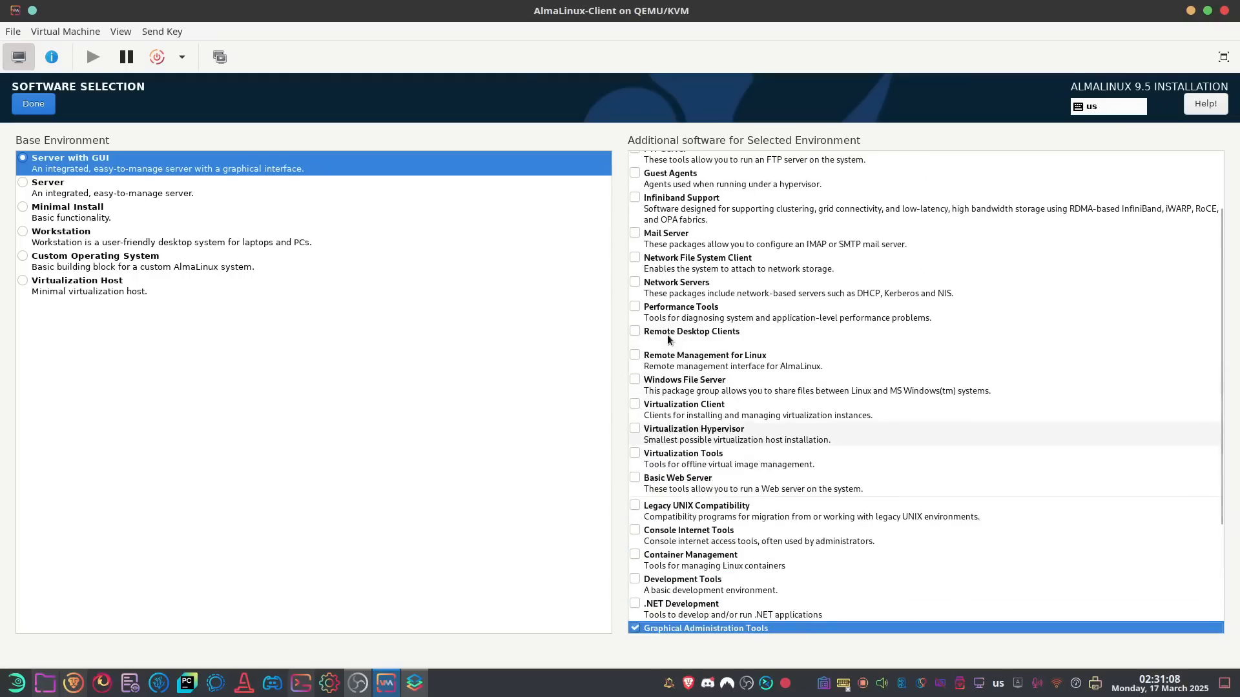
scroll(669, 340, up, 1)
click(650, 223)
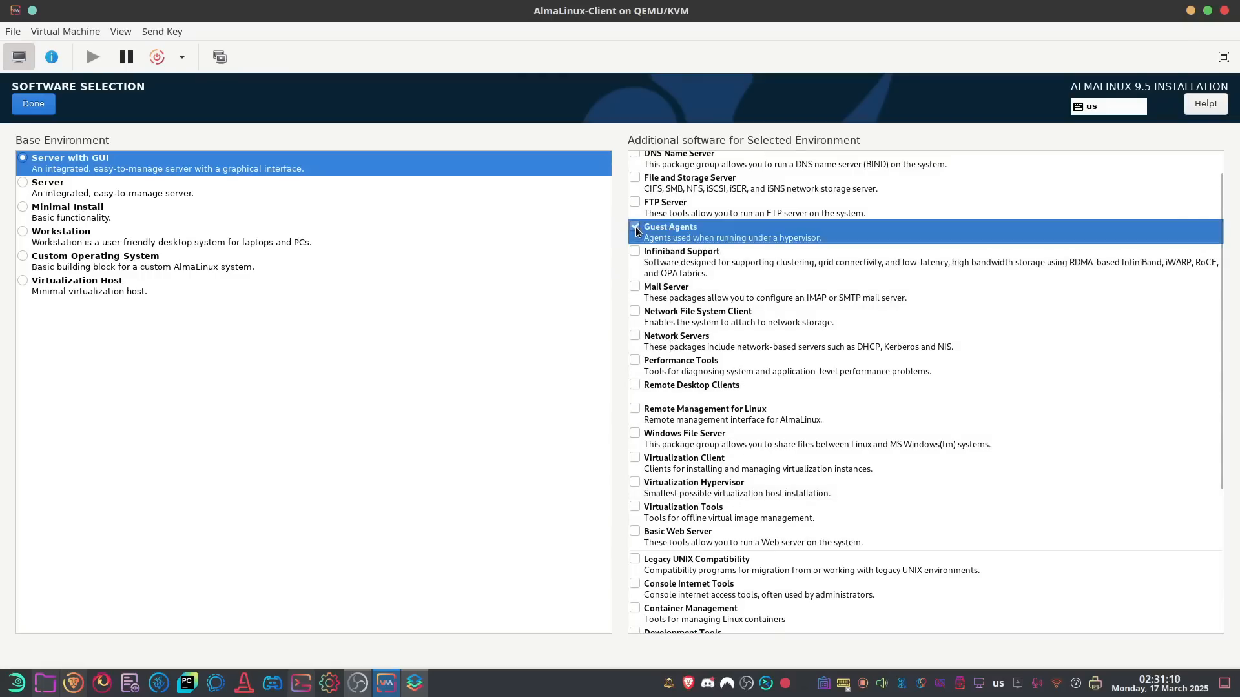
scroll(650, 222, up, 1)
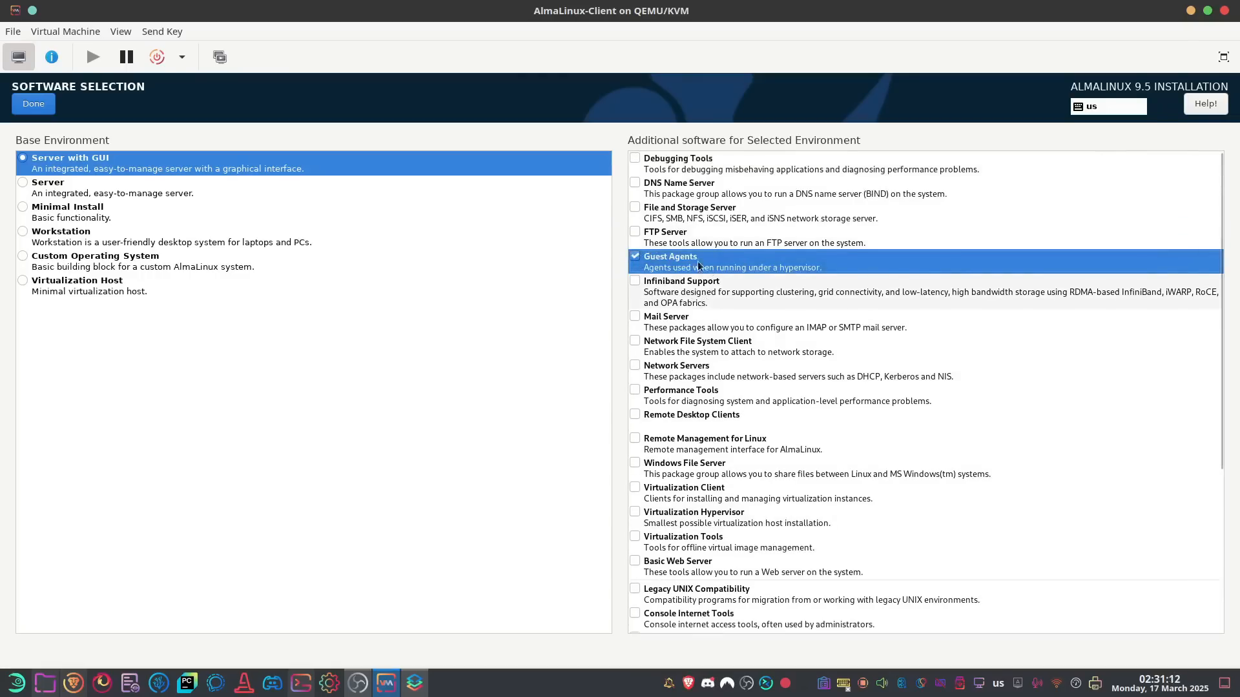
click(41, 109)
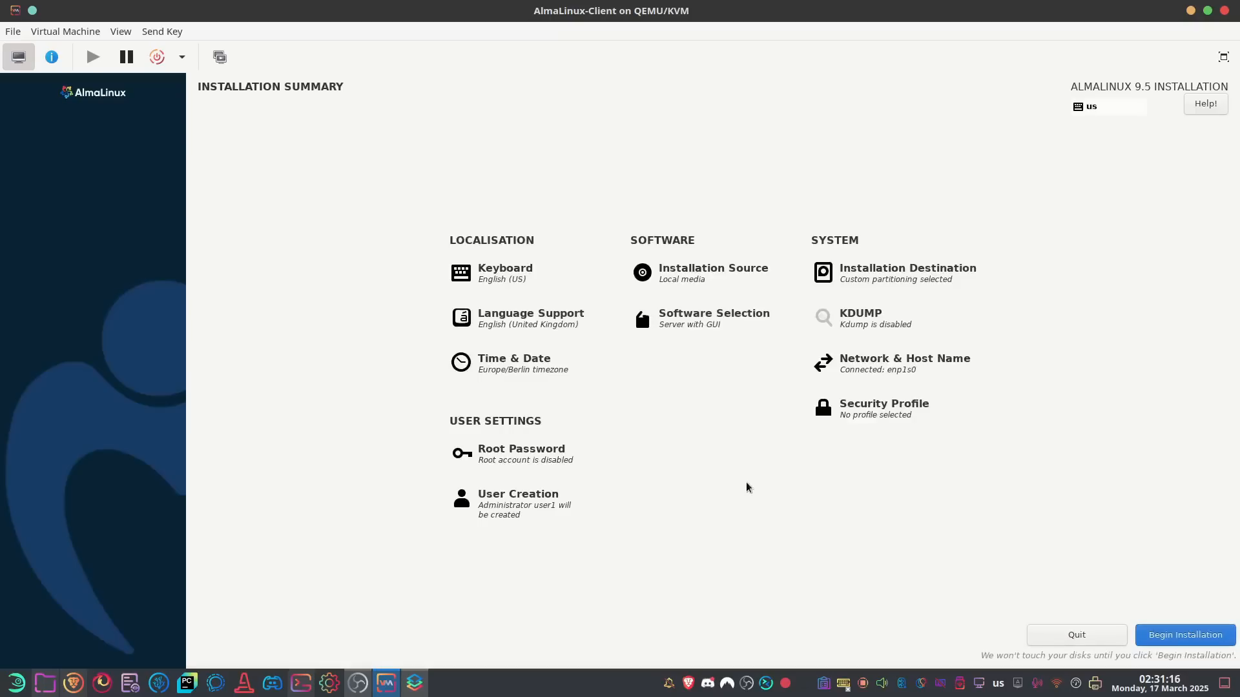
Begin the installation, then log in to the new desktop as the created user with the password
click(1191, 635)
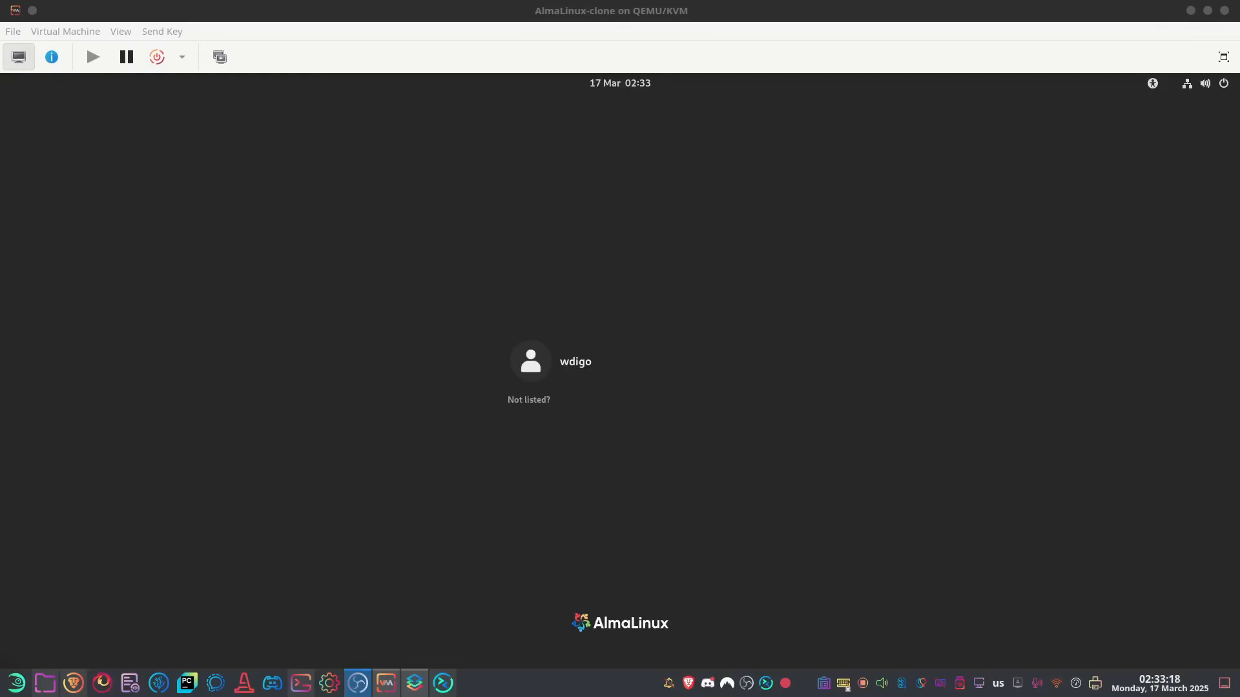
click(572, 363)
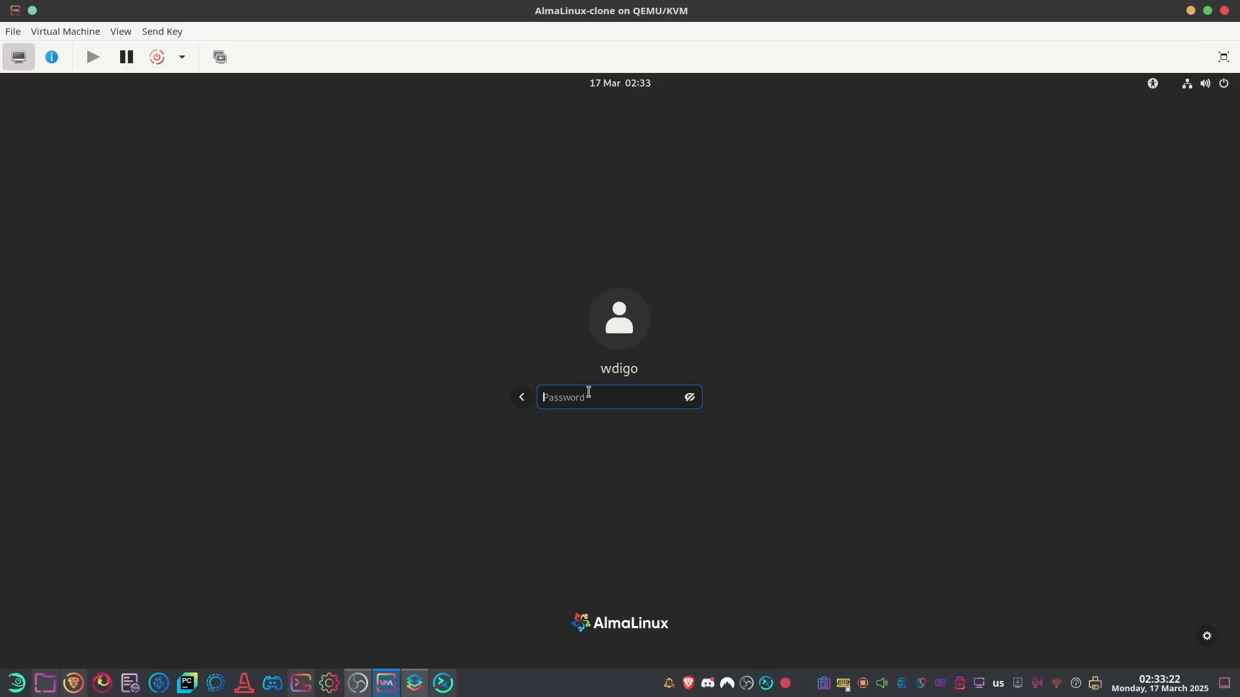
text(******)
key(Return)
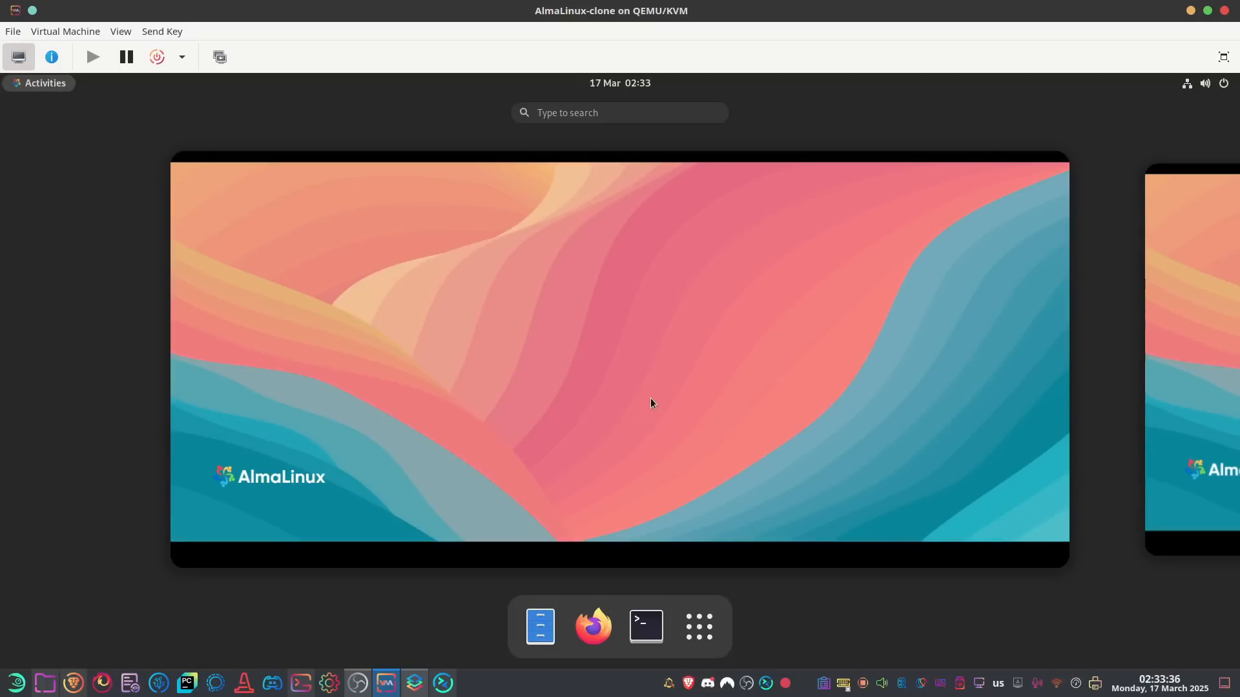
Open an enlarged terminal and display /etc/os-release
click(646, 626)
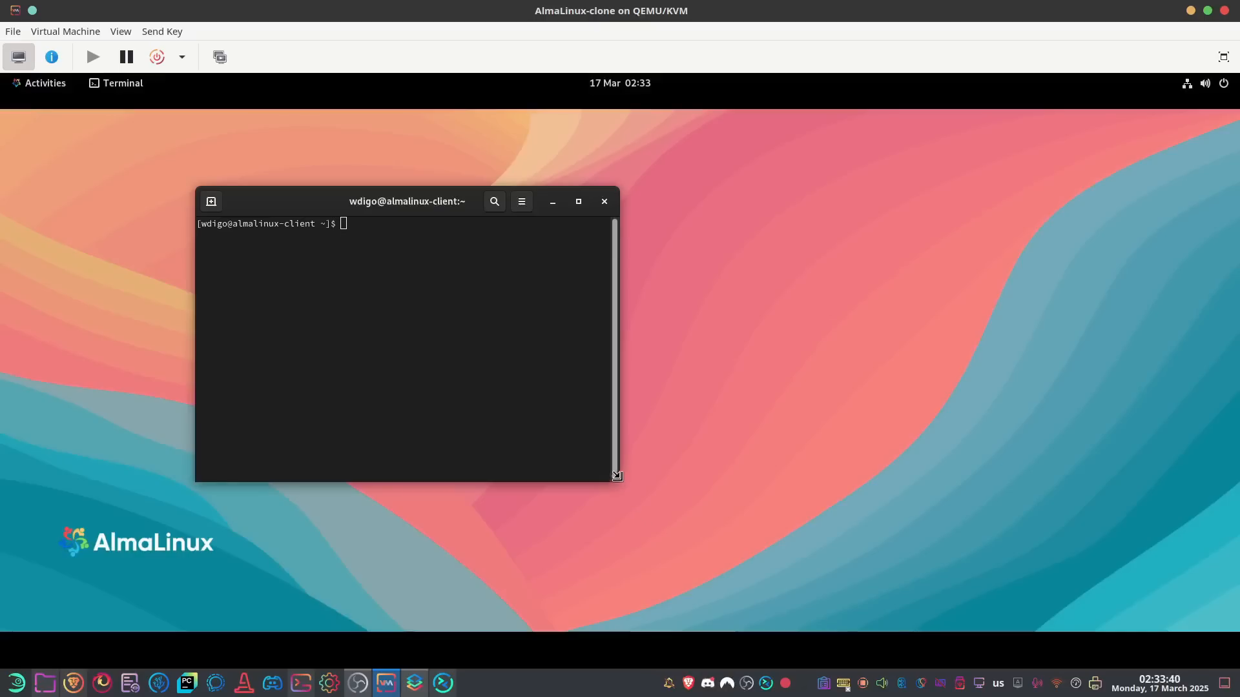
drag(615, 478, 947, 538)
text(cat /etc/os)
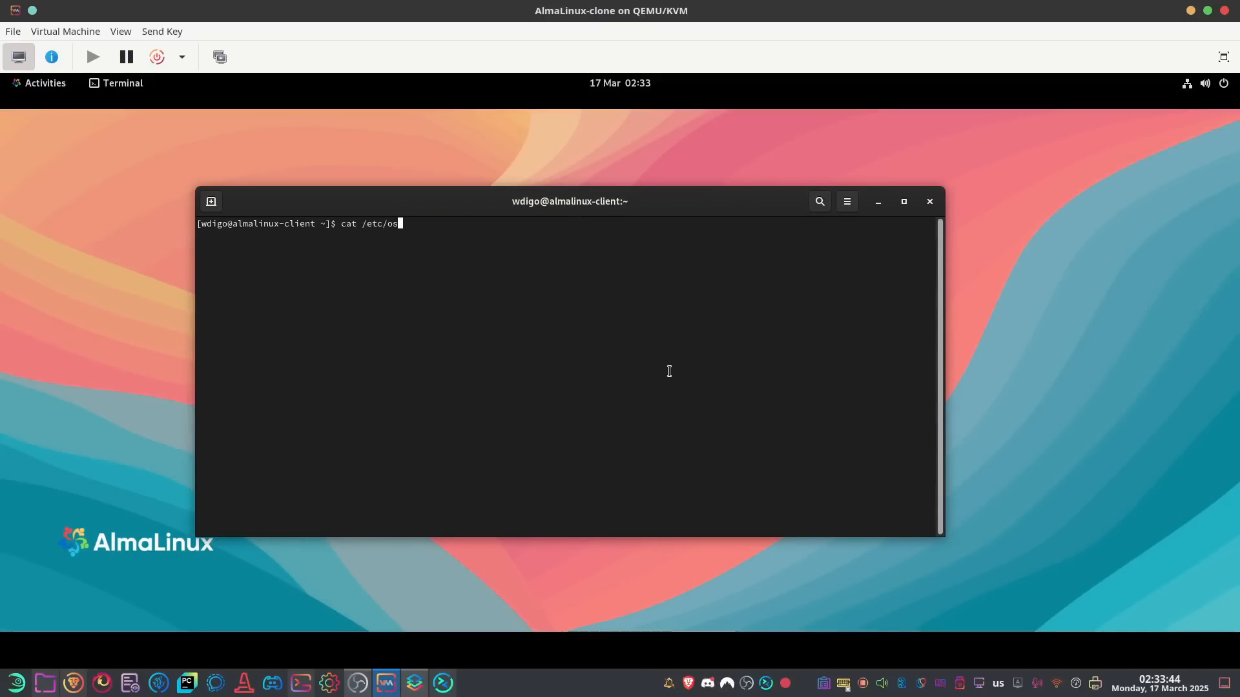
key(Tab)
key(Return)
Display /etc/redhat-release, confirming AlmaLinux release 9.5 (Teal Serval)
key(Up)
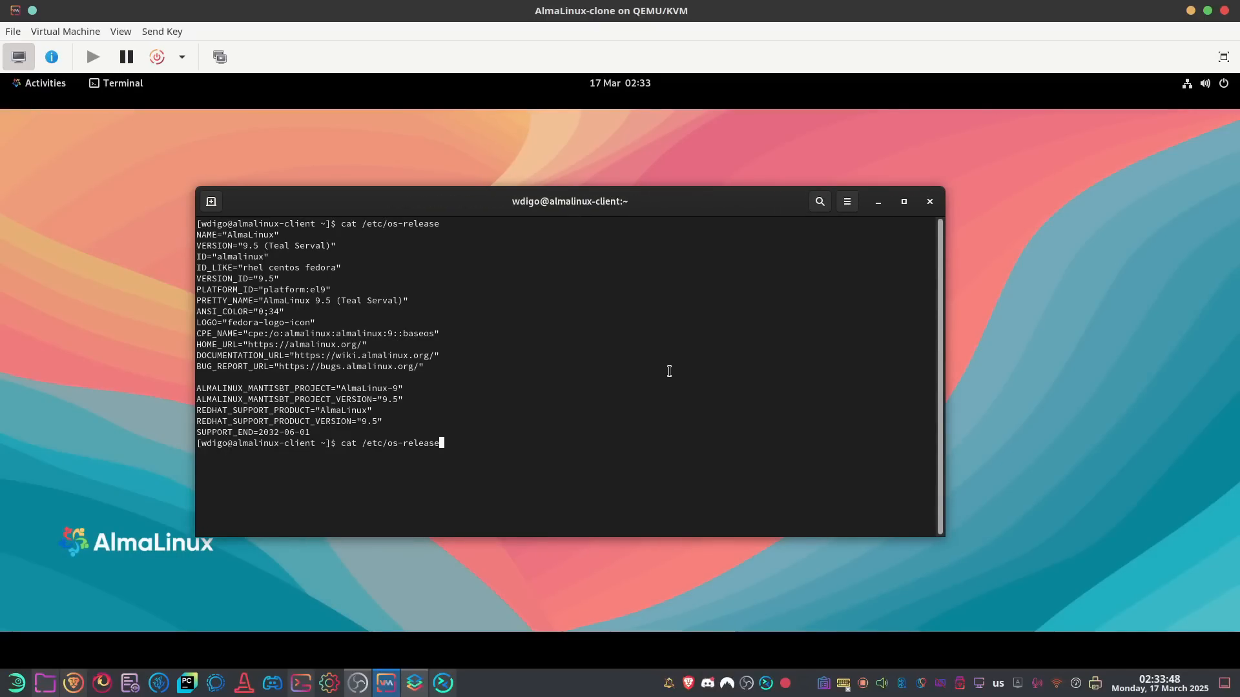
key(BackSpace)
key(BackSpace)
key(BackSpace)
key(BackSpace)
key(BackSpace)
key(BackSpace)
key(BackSpace)
key(BackSpace)
key(BackSpace)
key(BackSpace)
text(red)
key(Tab)
key(Return)
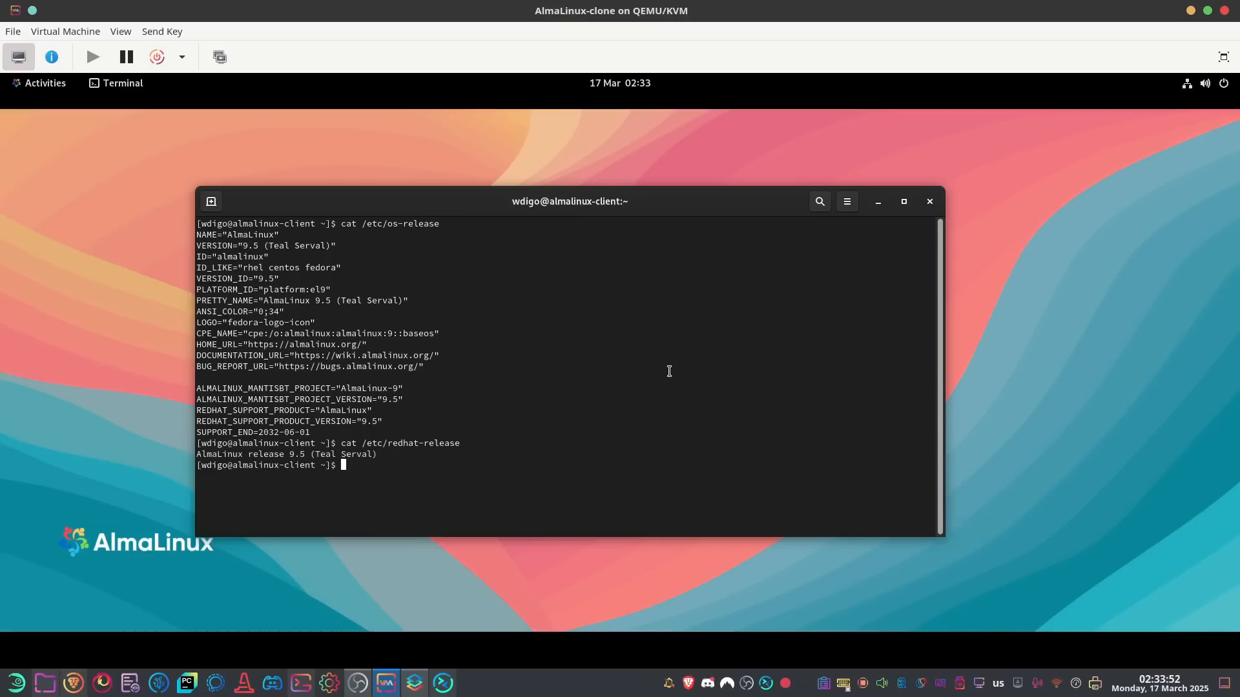